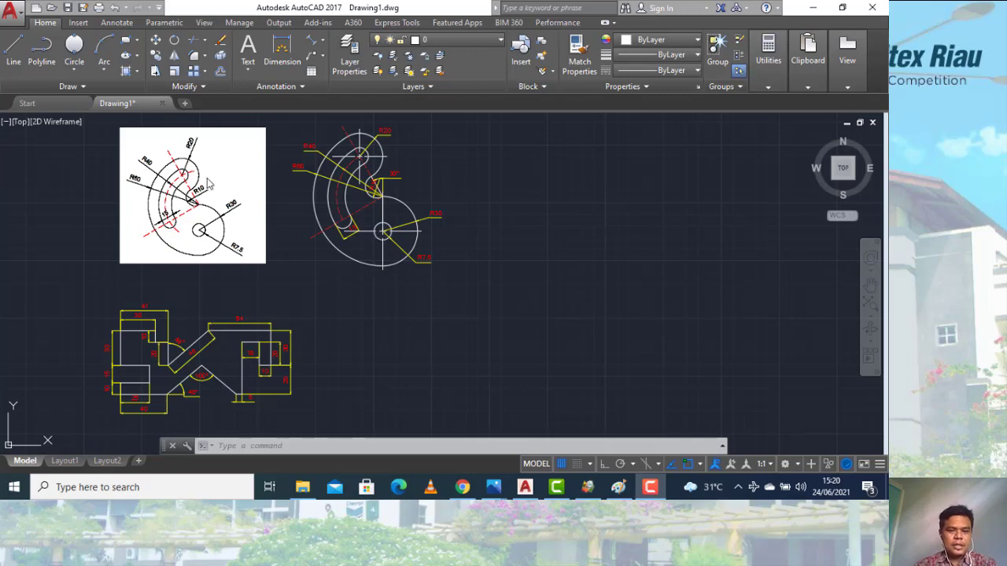
Draw a circle of radius 7.5 in the empty space to the right of the finished hook drawing
{"action": "scroll", "coordinate": [210, 183], "scroll_direction": "up", "scroll_amount": 4}
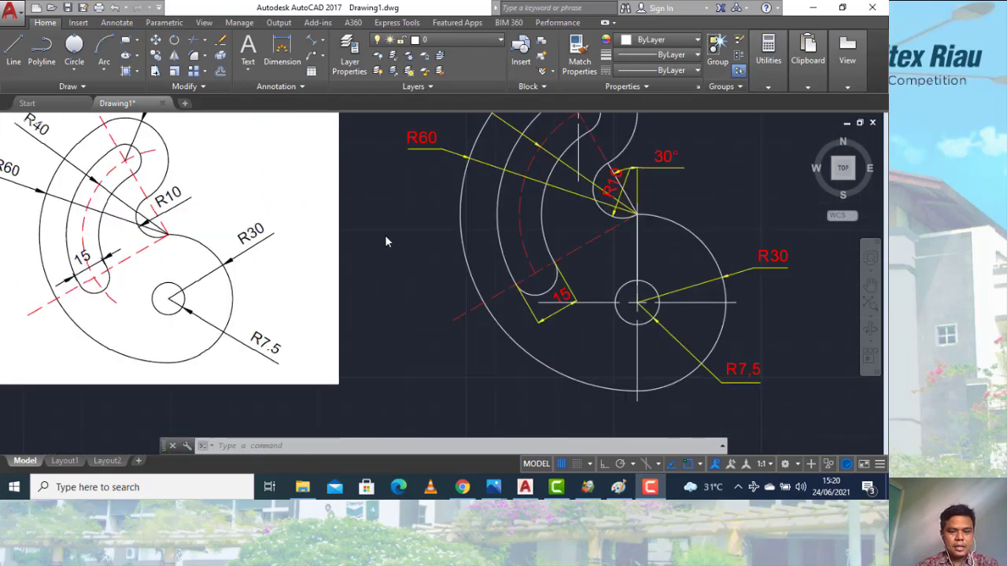
{"action": "scroll", "coordinate": [384, 242], "scroll_direction": "down", "scroll_amount": 2}
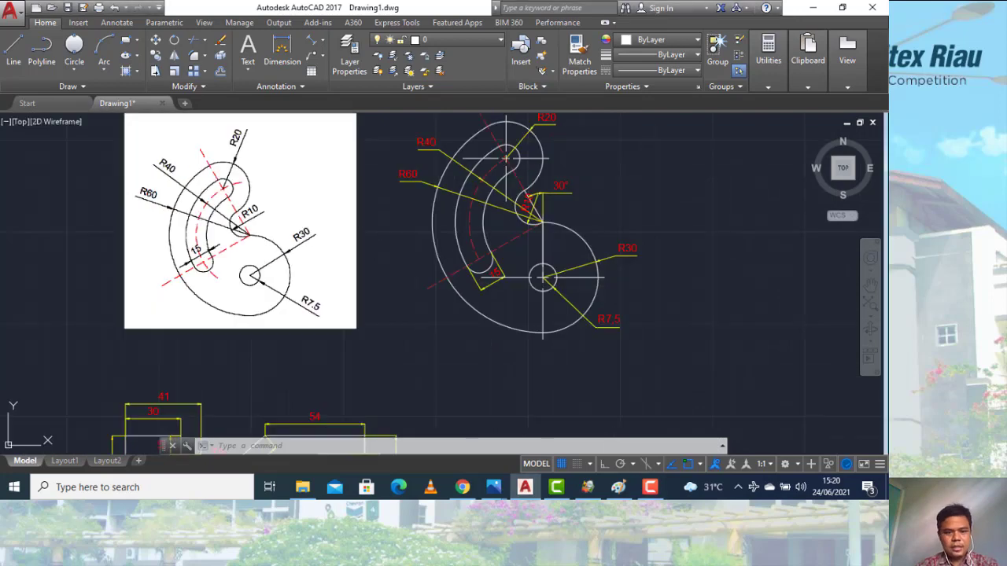
{"action": "middle_click_drag", "start_coordinate": [383, 228], "coordinate": [377, 260]}
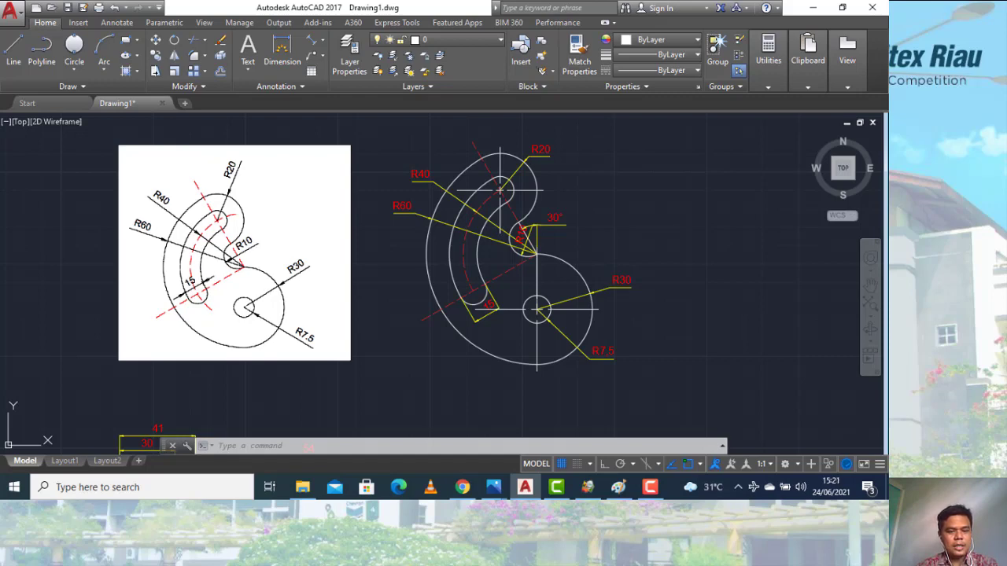
{"action": "mouse_move", "coordinate": [310, 381]}
{"action": "middle_mouse_down"}
{"action": "mouse_move", "coordinate": [278, 182]}
{"action": "mouse_move", "coordinate": [299, 149]}
{"action": "middle_mouse_up"}
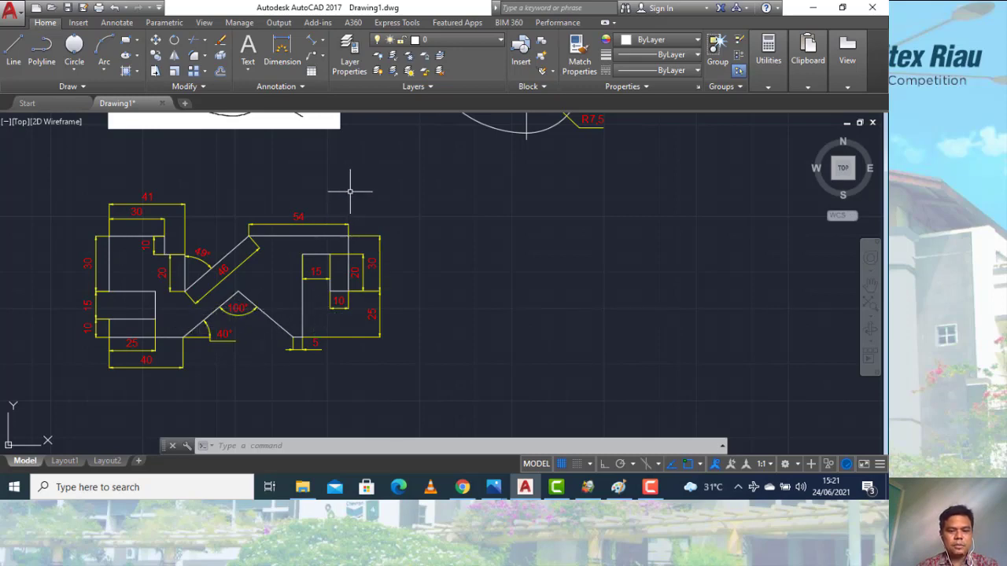
{"action": "mouse_move", "coordinate": [347, 197]}
{"action": "middle_mouse_down"}
{"action": "mouse_move", "coordinate": [237, 411]}
{"action": "mouse_move", "coordinate": [253, 417]}
{"action": "middle_mouse_up"}
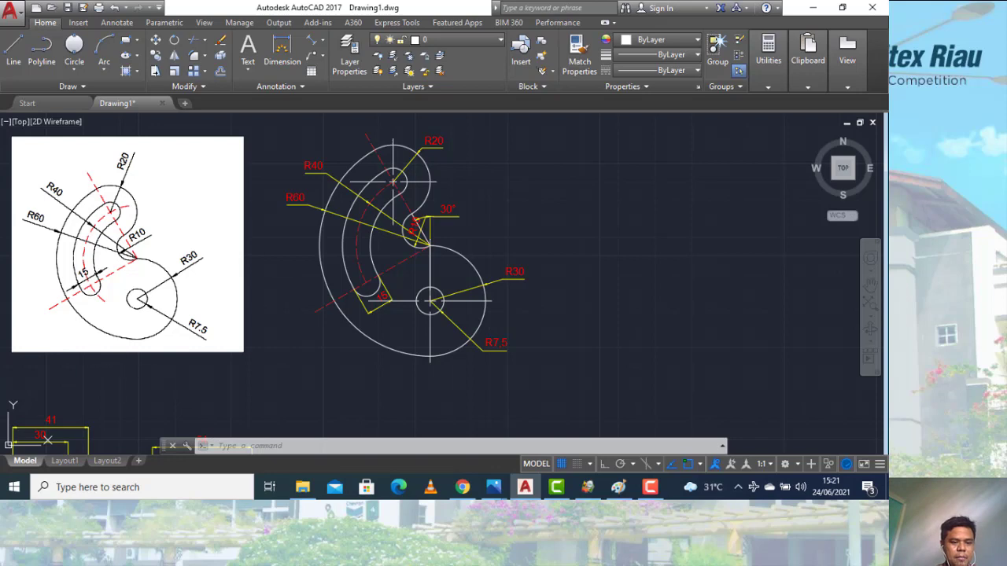
{"action": "key", "text": "Escape"}
{"action": "type", "text": "c"}
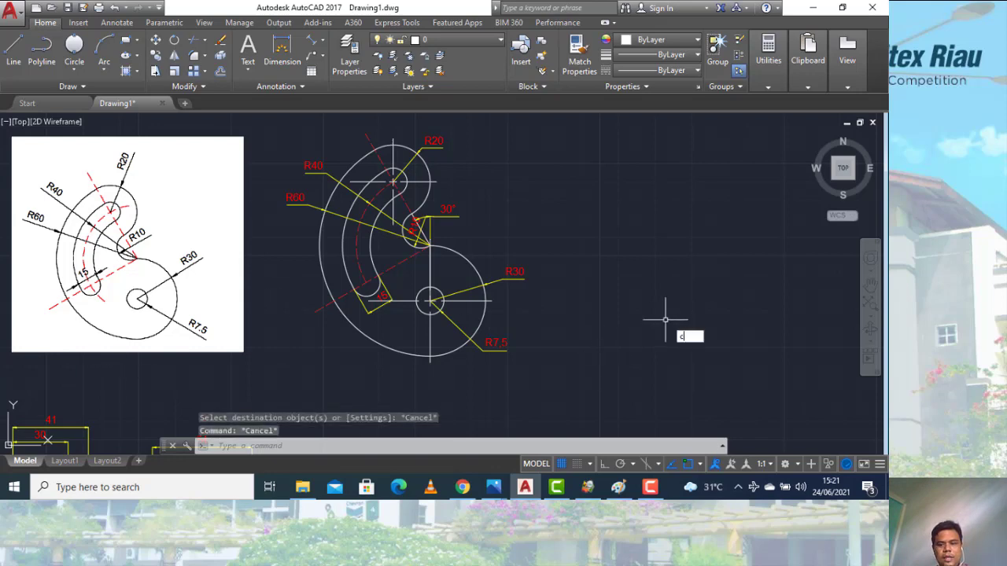
{"action": "key", "text": "Return"}
{"action": "left_click", "coordinate": [724, 304]}
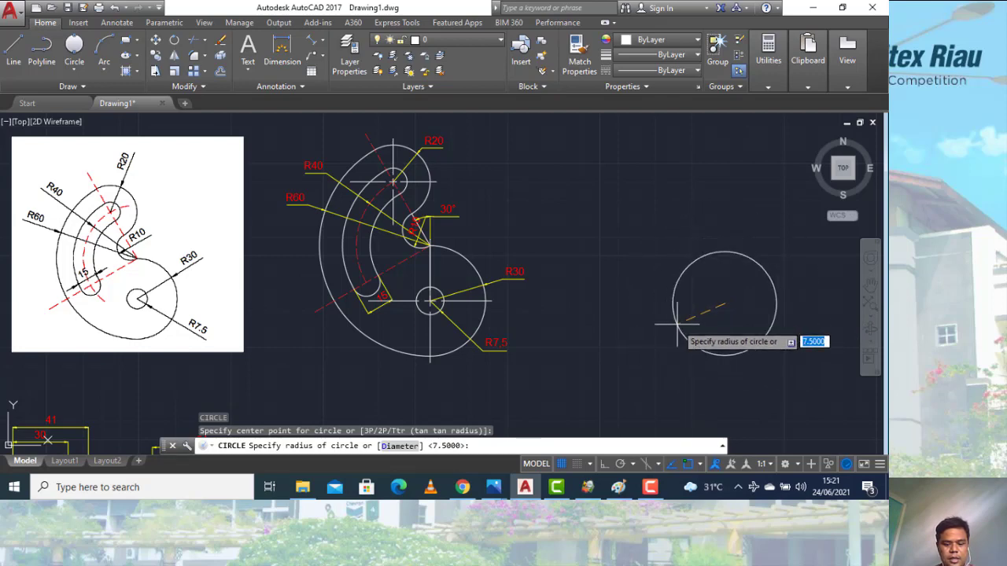
{"action": "type", "text": "7"}
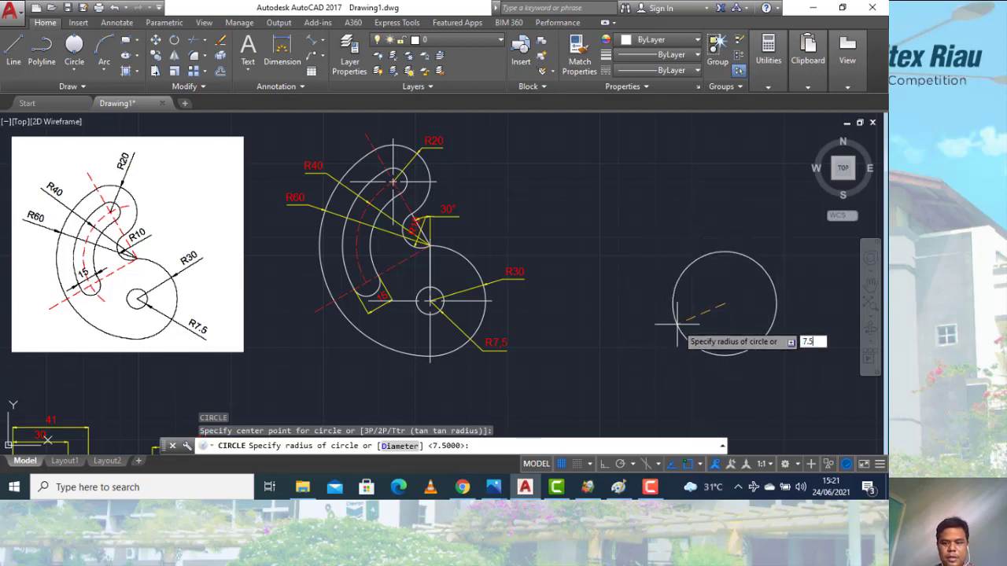
{"action": "key", "text": "Return"}
Draw a concentric circle of radius 30 around the new small circle
{"action": "key", "text": "Return"}
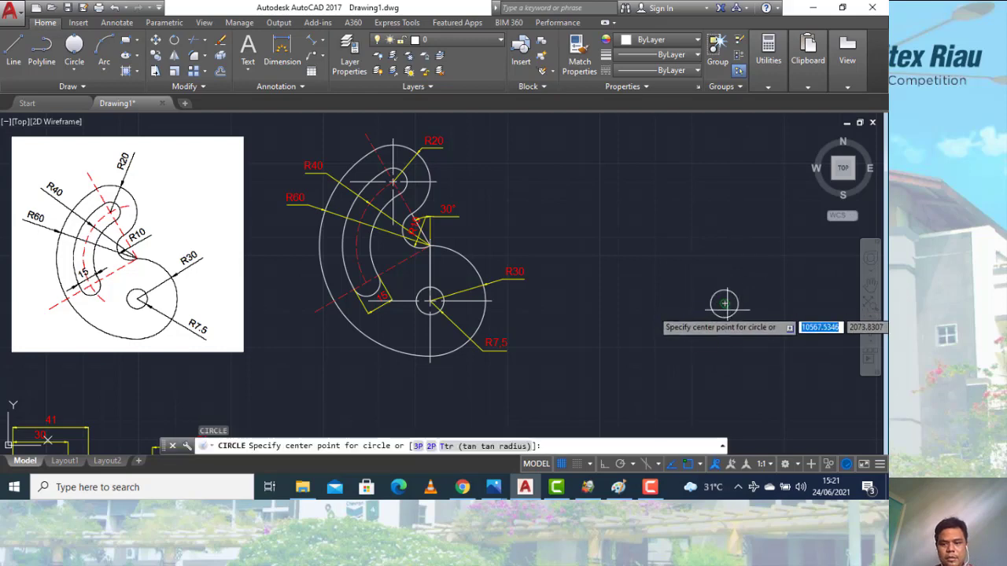
{"action": "left_click", "coordinate": [724, 304]}
{"action": "type", "text": "30"}
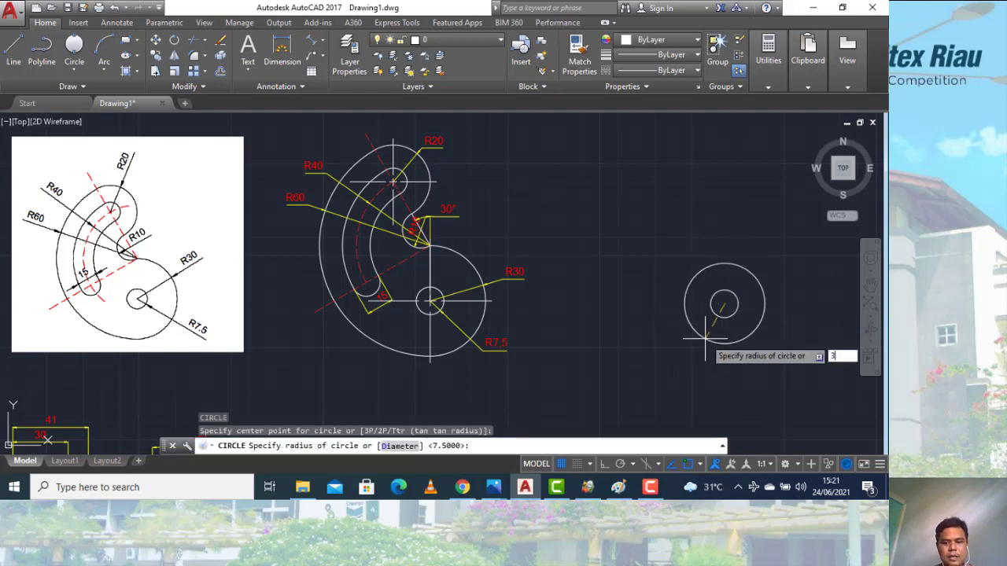
{"action": "key", "text": "Return"}
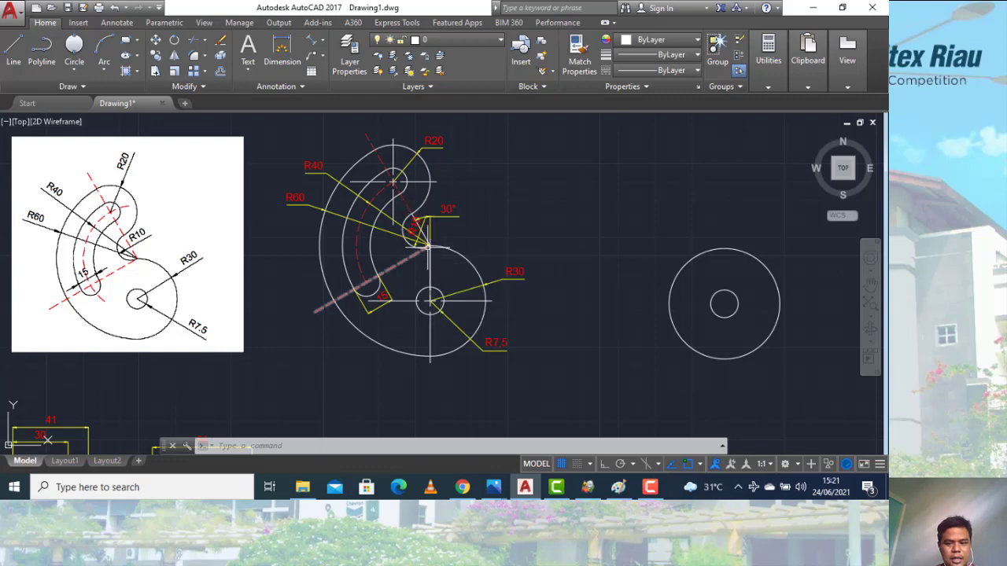
{"action": "key", "text": "Escape"}
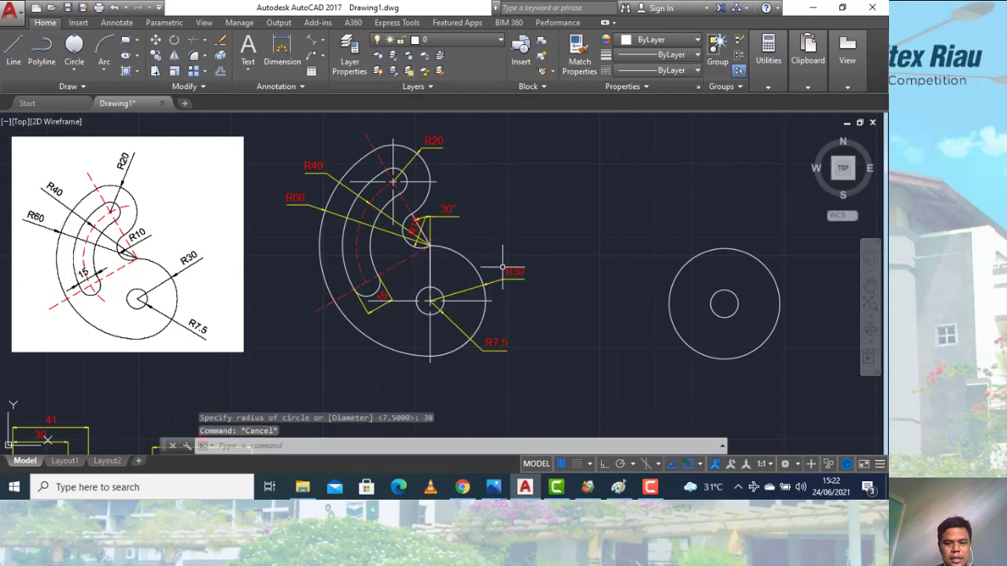
Draw a vertical line from the common centre of the new circles up to the outer circle's top quadrant
{"action": "type", "text": "l"}
{"action": "key", "text": "Return"}
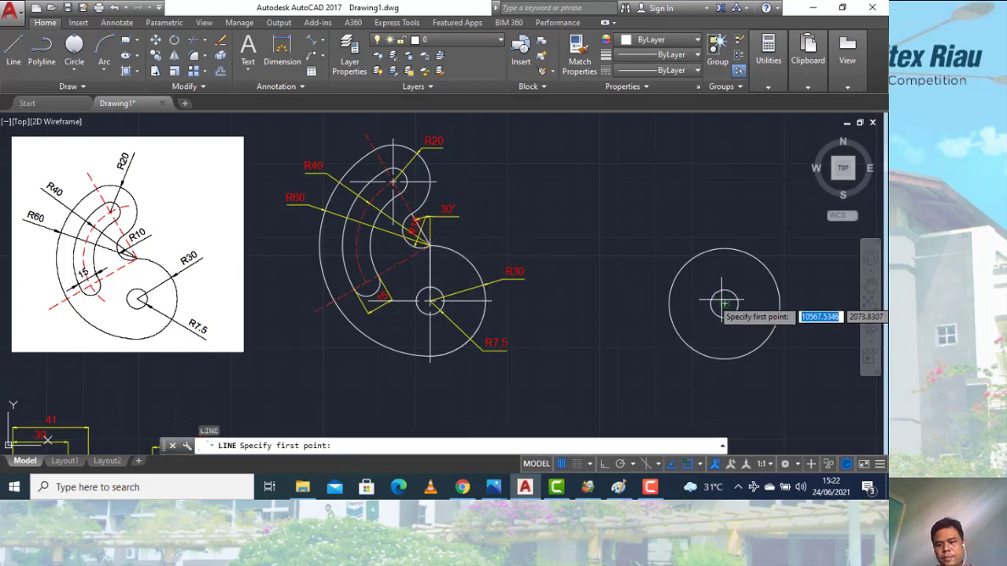
{"action": "left_click", "coordinate": [724, 303]}
{"action": "left_click", "coordinate": [724, 249]}
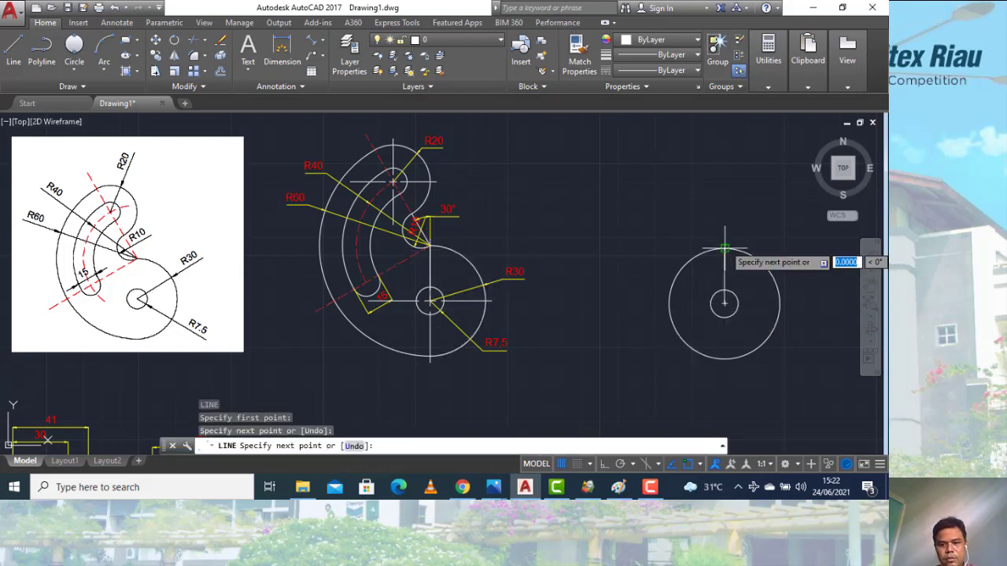
{"action": "key", "text": "Escape"}
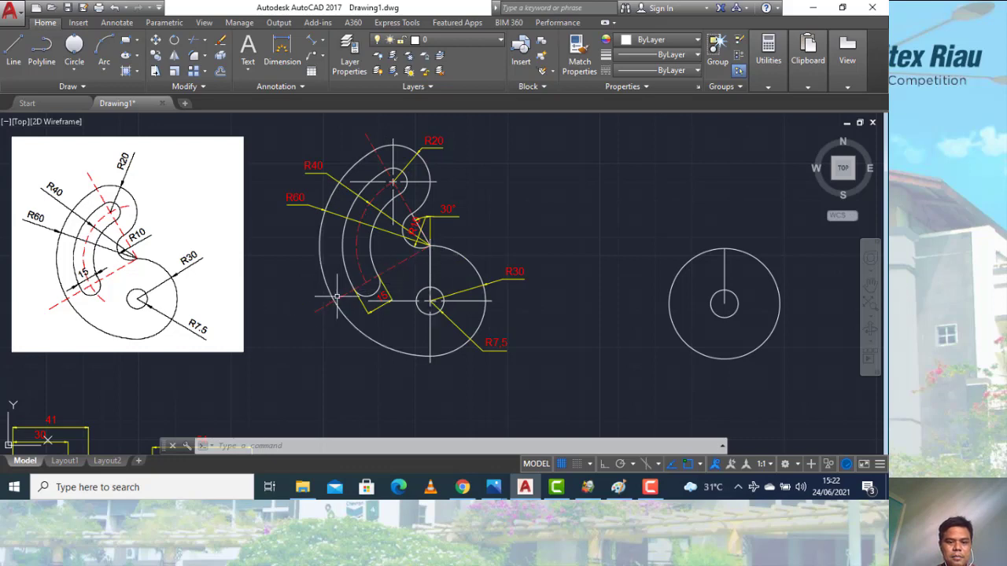
{"action": "key", "text": "Escape"}
{"action": "key", "text": "Escape"}
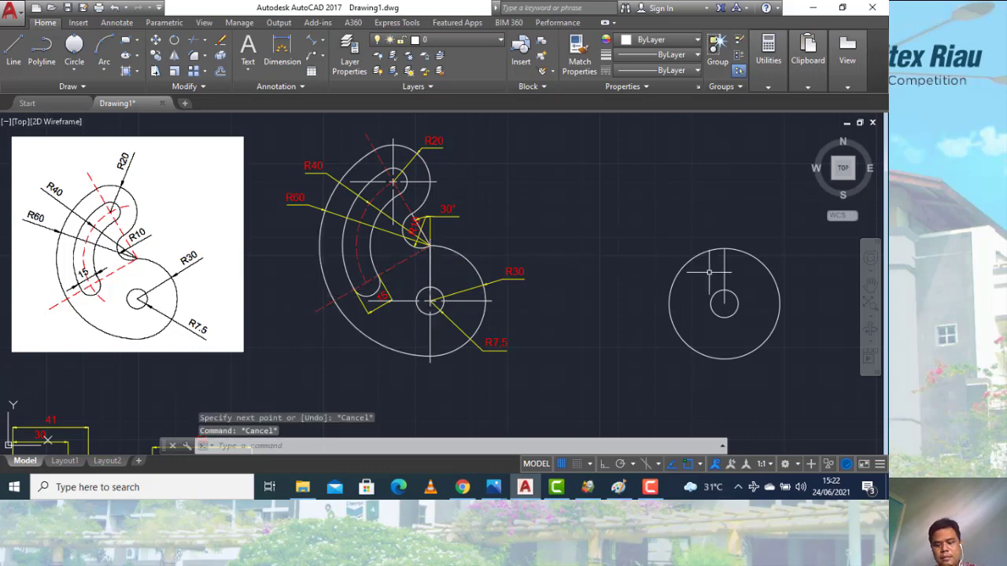
Begin a line at the top quadrant of the new outer circle
{"action": "type", "text": "l"}
{"action": "key", "text": "Return"}
{"action": "left_click", "coordinate": [724, 248]}
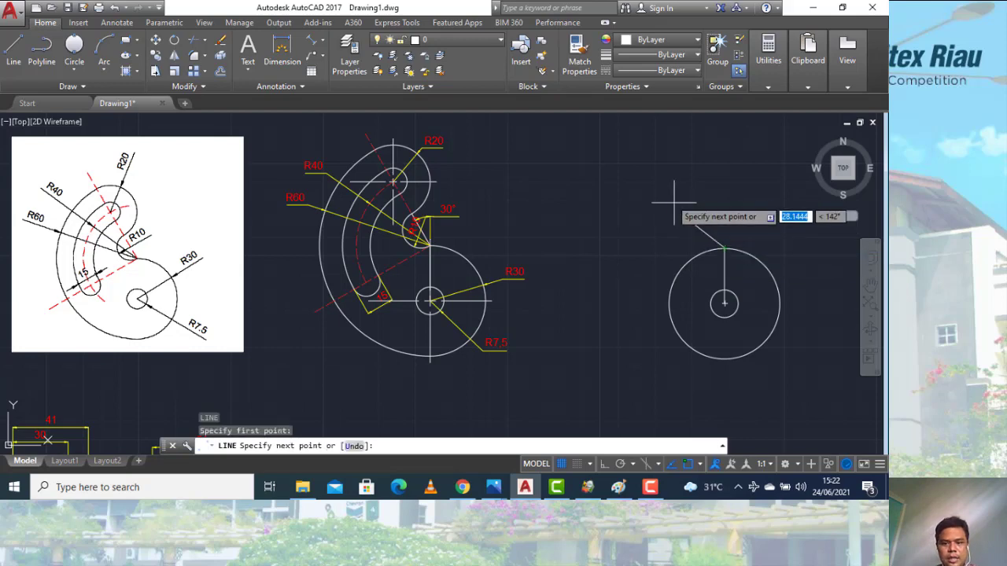
{"action": "type", "text": "@"}
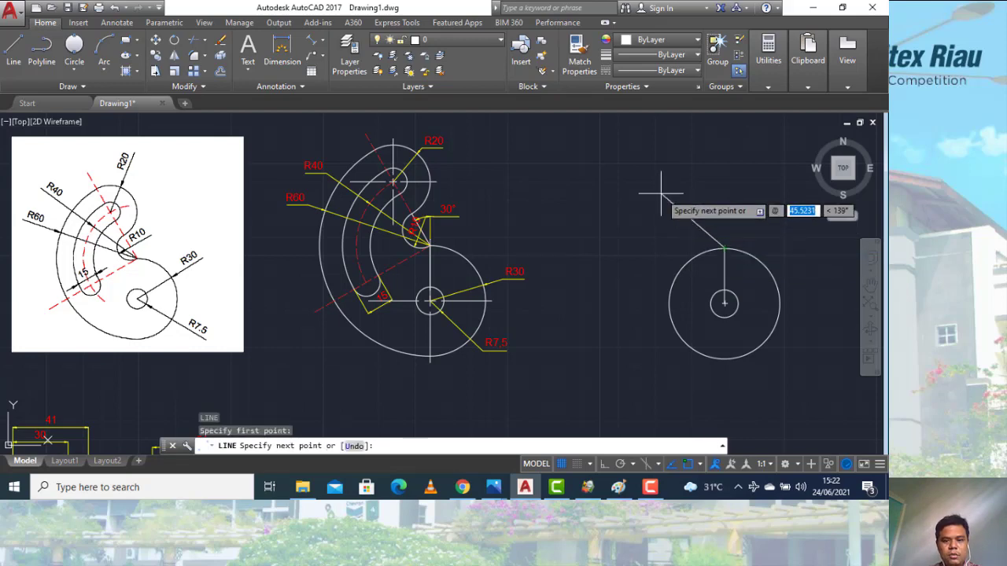
{"action": "type", "text": "70"}
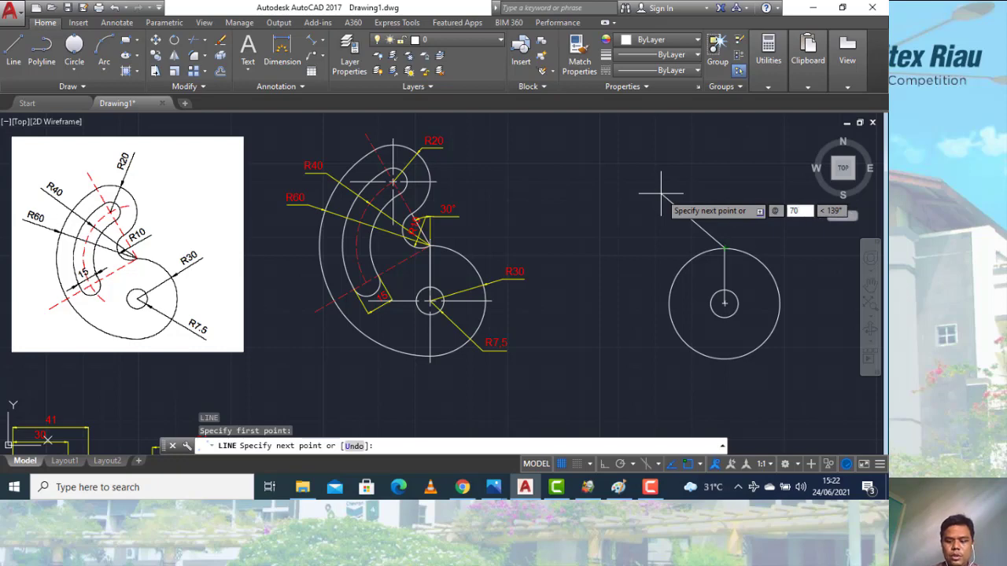
{"action": "key", "text": "Tab"}
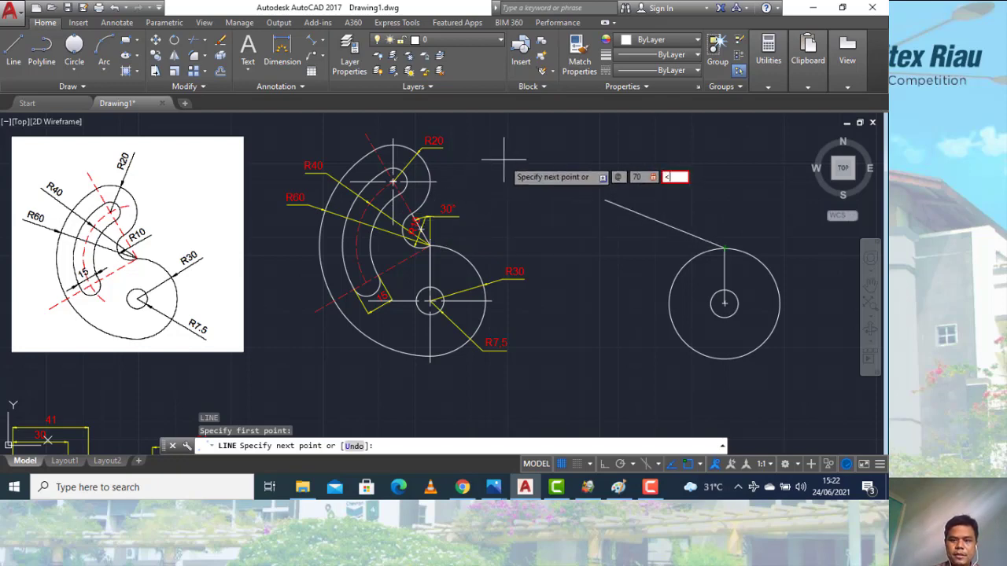
{"action": "key", "text": "Return"}
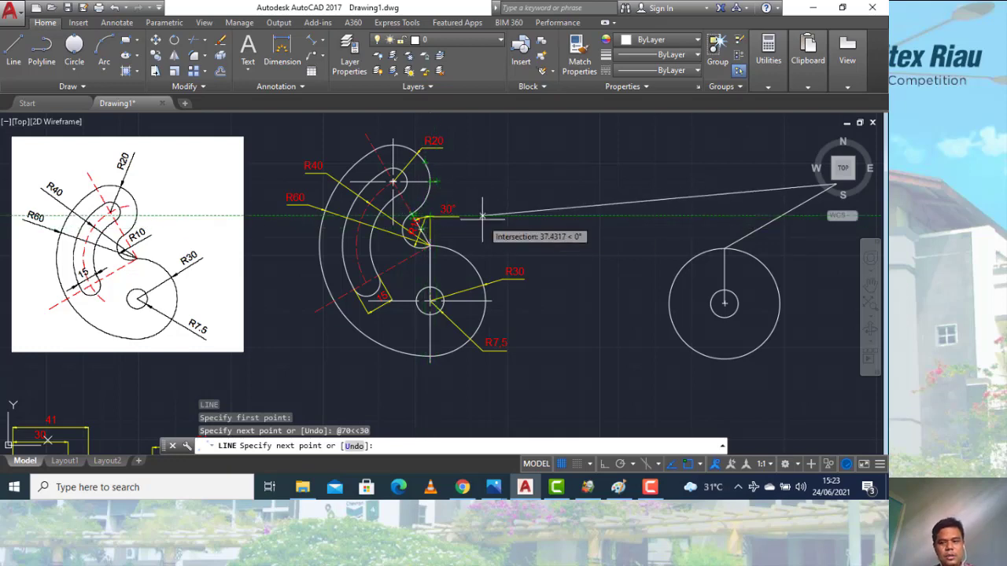
{"action": "key", "text": "ctrl+z"}
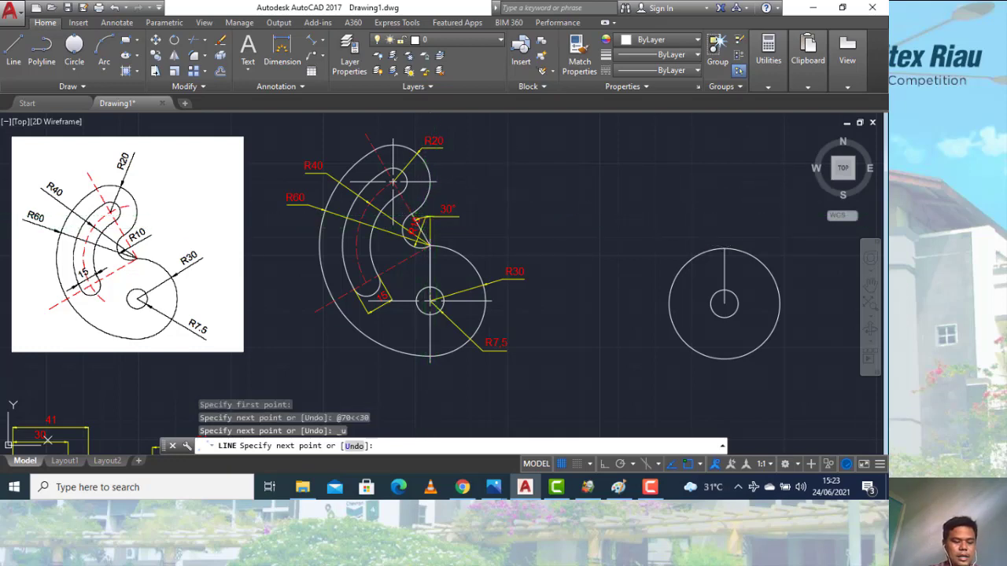
Extend the line from the outer circle's top quadrant 70 units at an angle of 120°
{"action": "type", "text": "@"}
{"action": "type", "text": "70"}
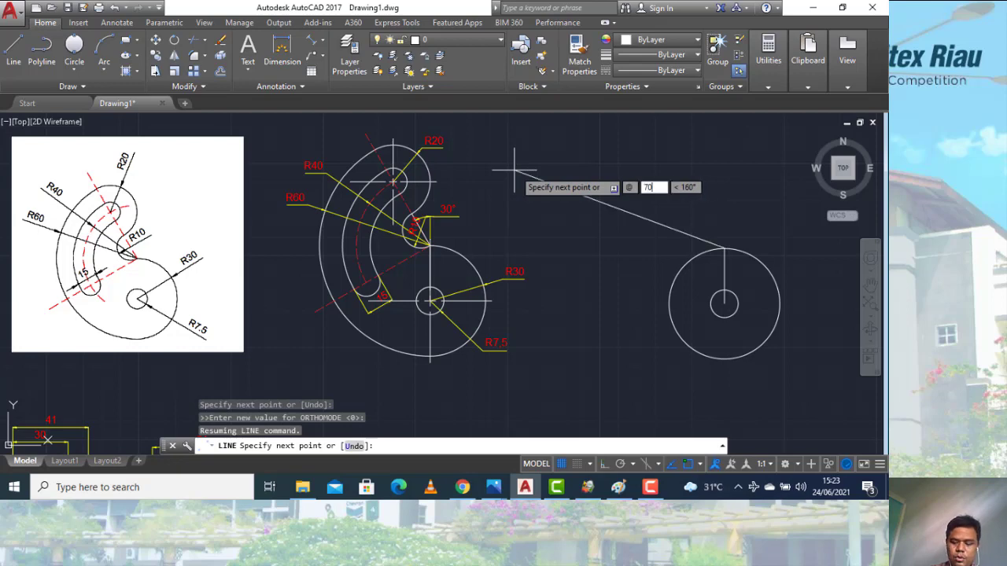
{"action": "key", "text": "Tab"}
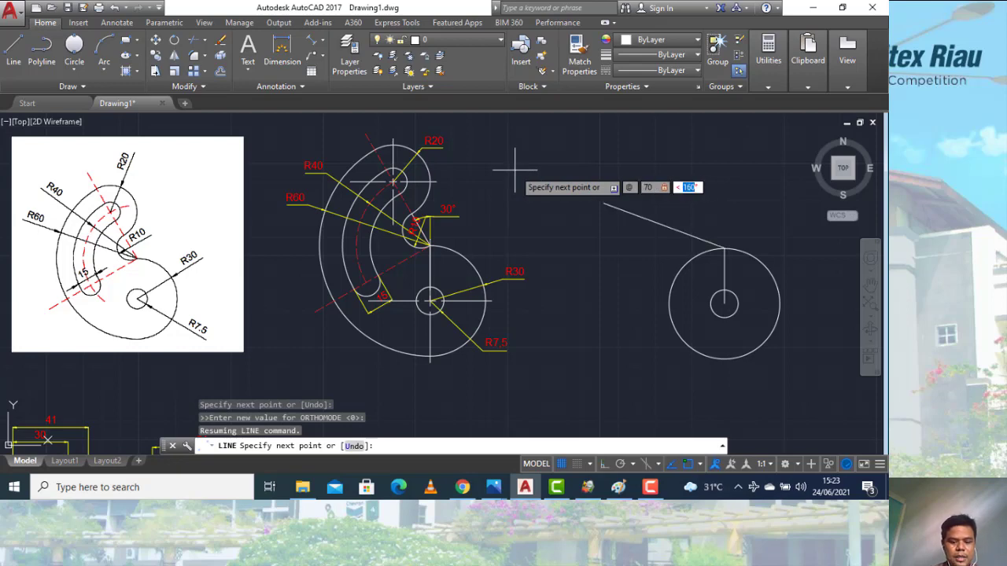
{"action": "type", "text": "1"}
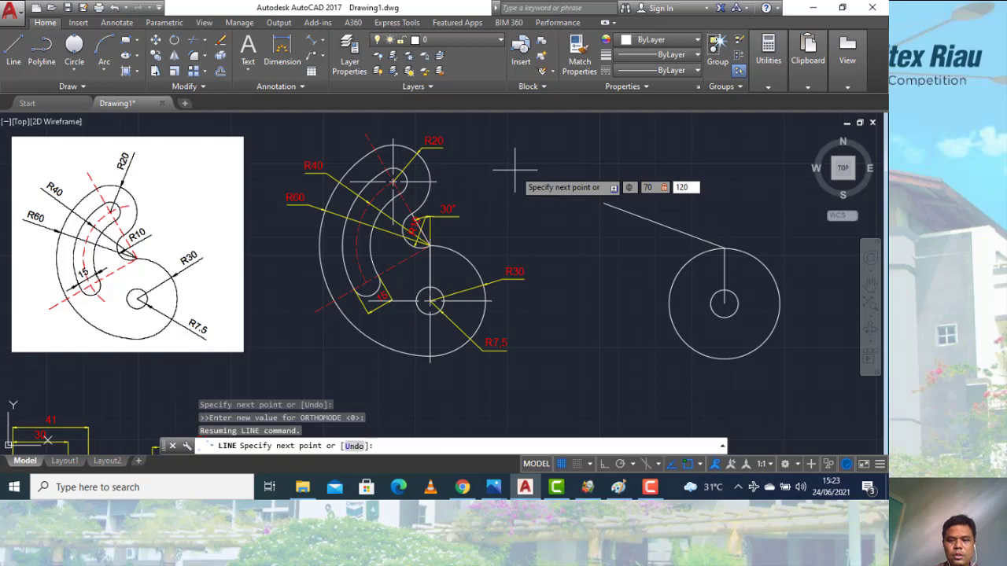
{"action": "type", "text": "20"}
{"action": "key", "text": "Return"}
{"action": "key", "text": "Return"}
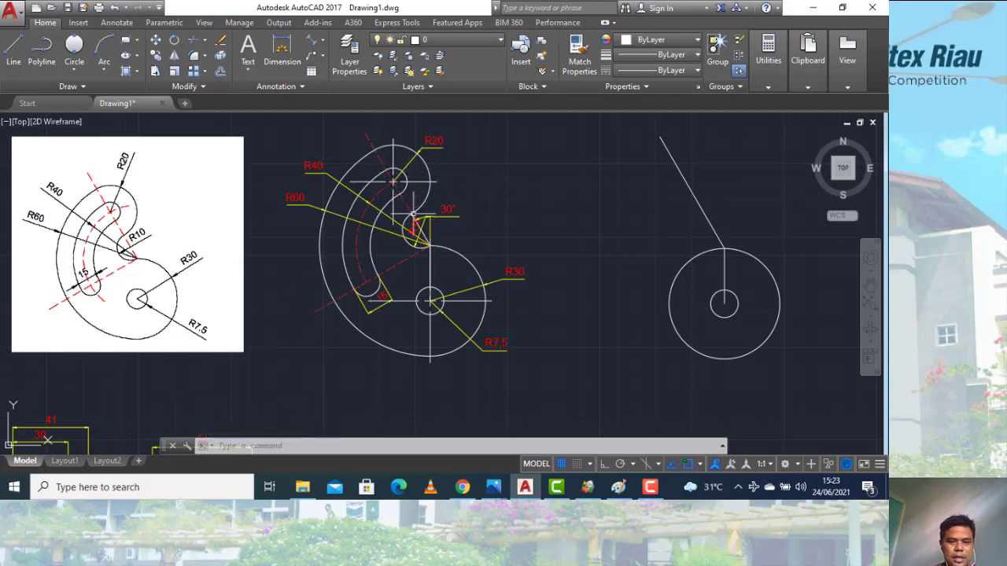
Draw a second construction line from the outer circle's top quadrant, 70 units long at 210°
{"action": "type", "text": "l"}
{"action": "key", "text": "Return"}
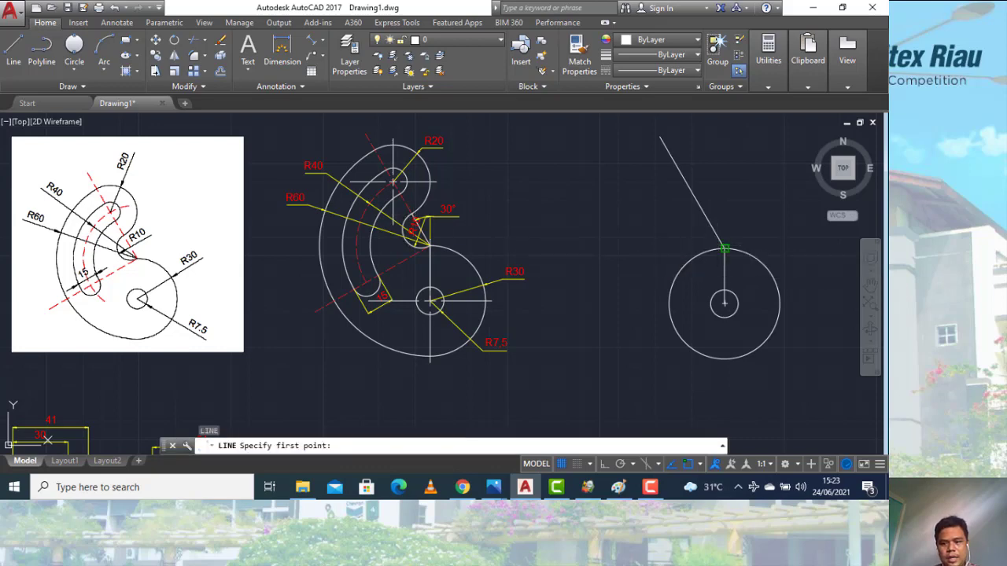
{"action": "left_click", "coordinate": [724, 249]}
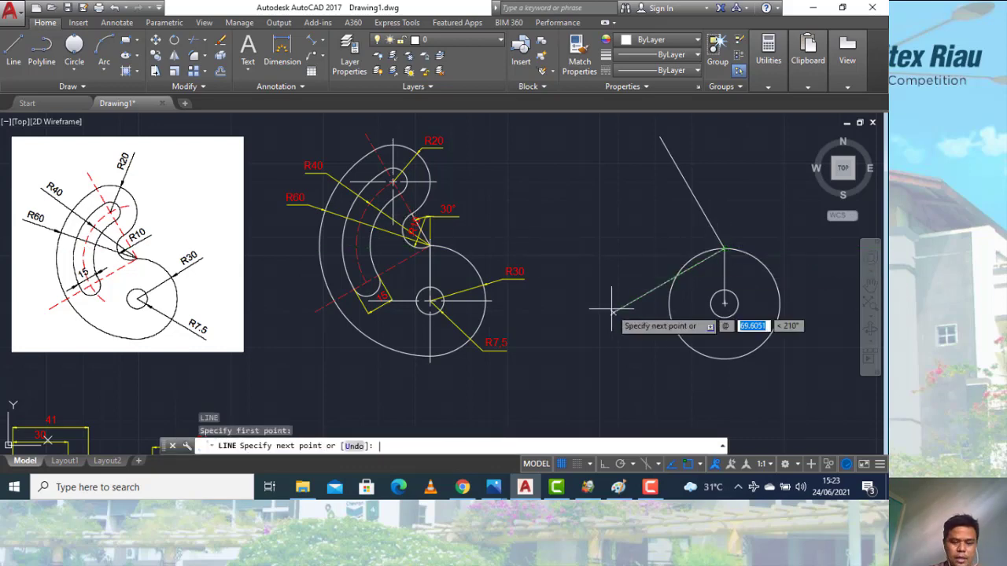
{"action": "type", "text": "70"}
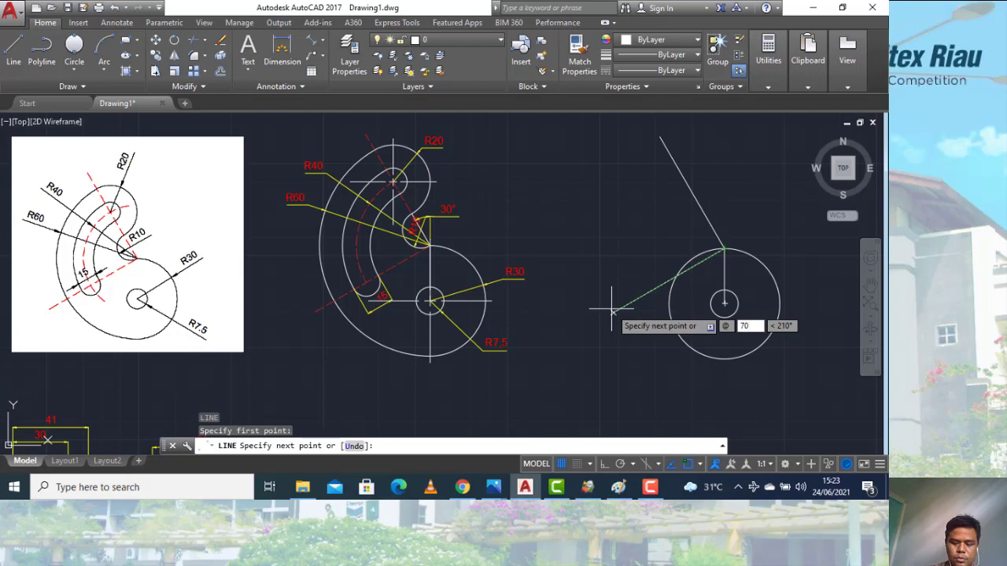
{"action": "key", "text": "Tab"}
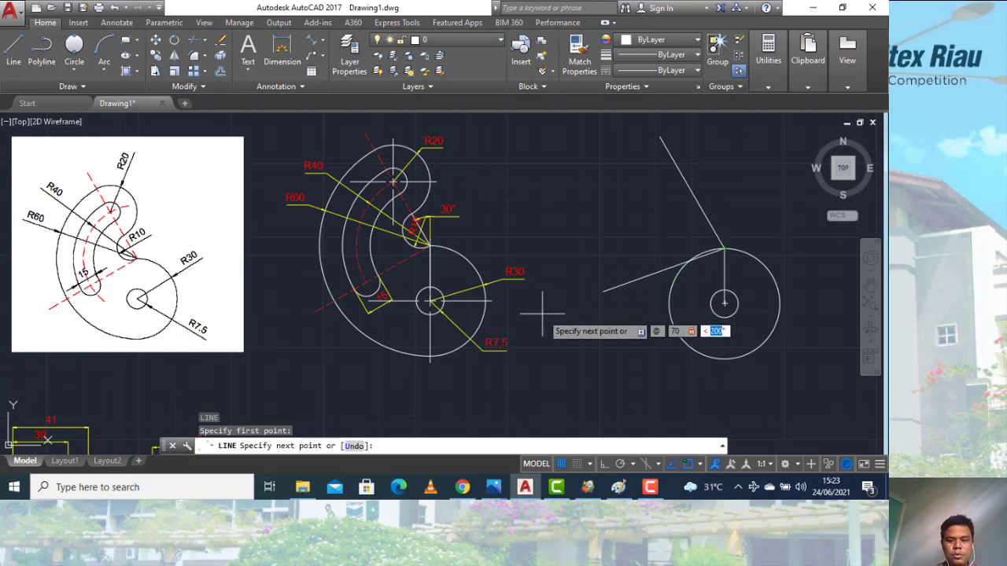
{"action": "type", "text": "21"}
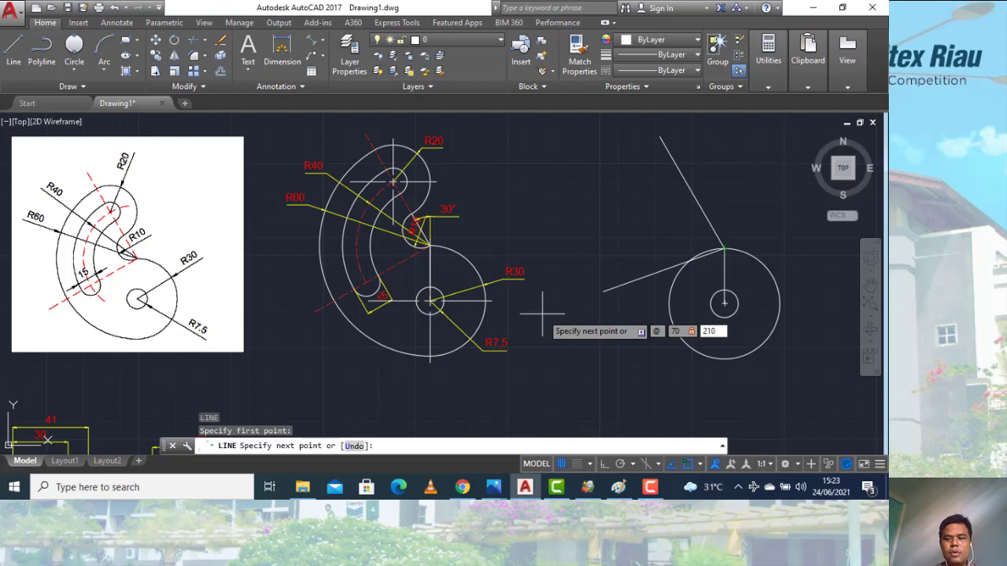
{"action": "key", "text": "Return"}
{"action": "key", "text": "Return"}
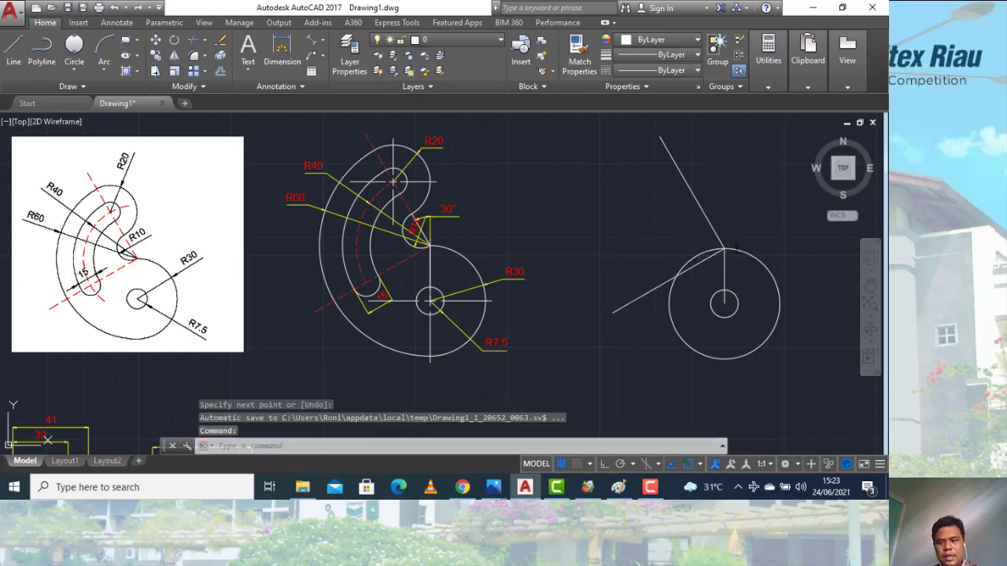
Draw a line 20 units long at 120° from the outer circle's top quadrant, over the upper construction line
{"action": "key", "text": "Return"}
{"action": "left_click", "coordinate": [723, 248]}
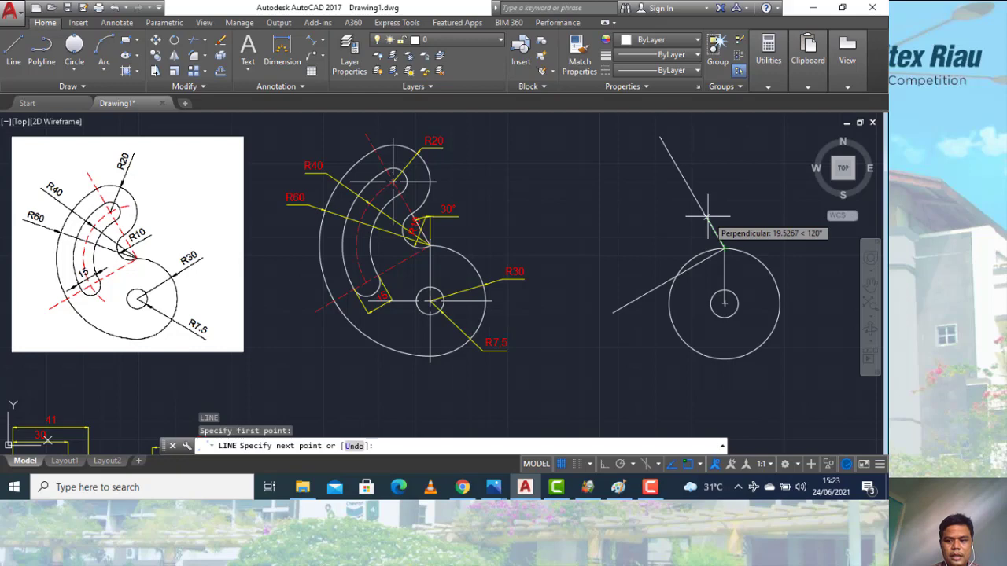
{"action": "type", "text": "20"}
{"action": "key", "text": "Tab"}
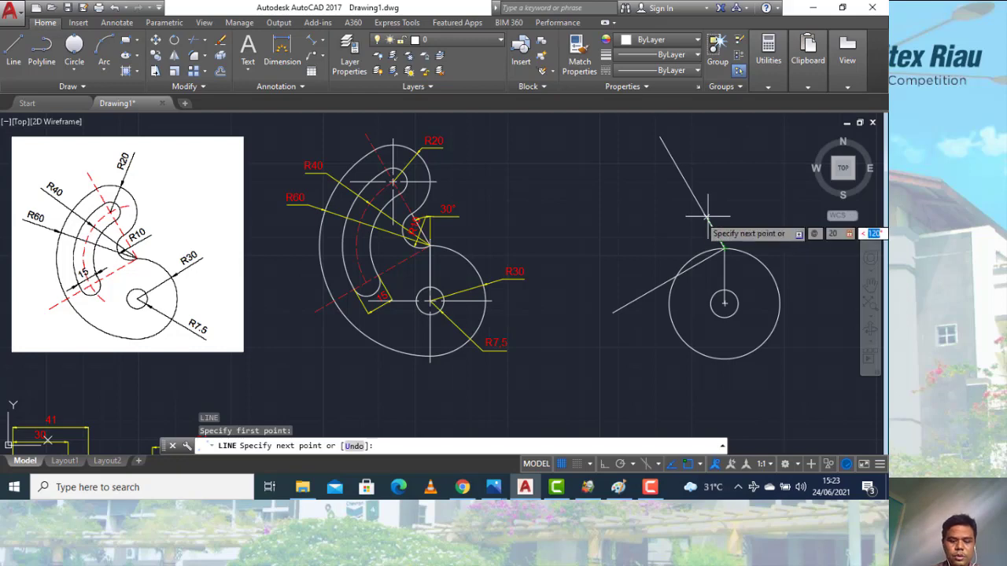
{"action": "type", "text": "1"}
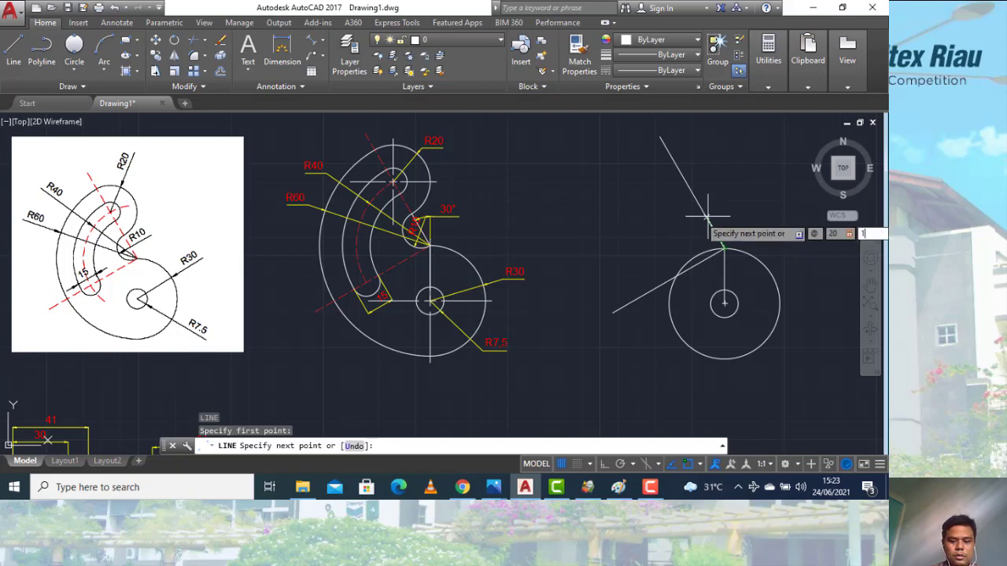
{"action": "type", "text": "20"}
{"action": "key", "text": "Return"}
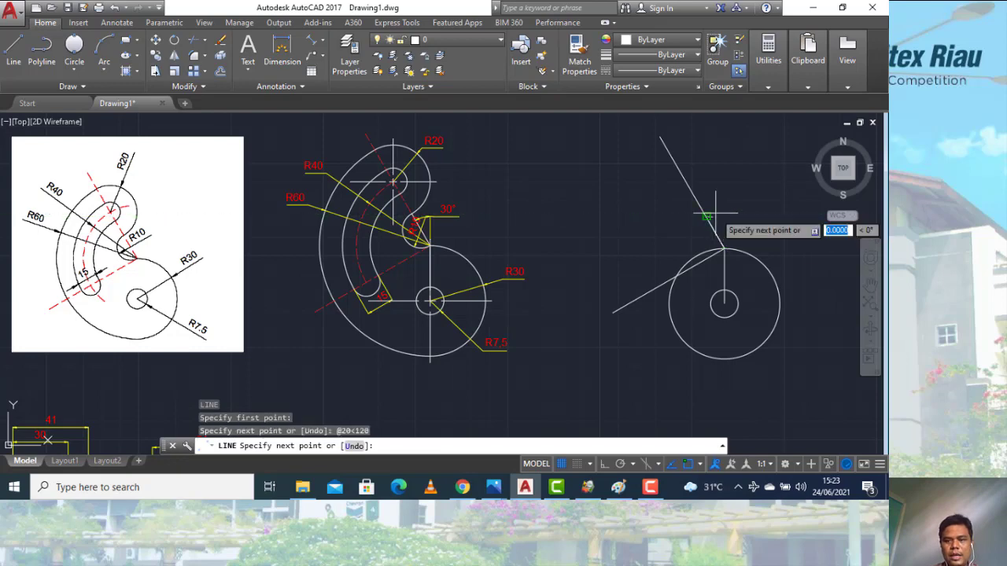
{"action": "key", "text": "Return"}
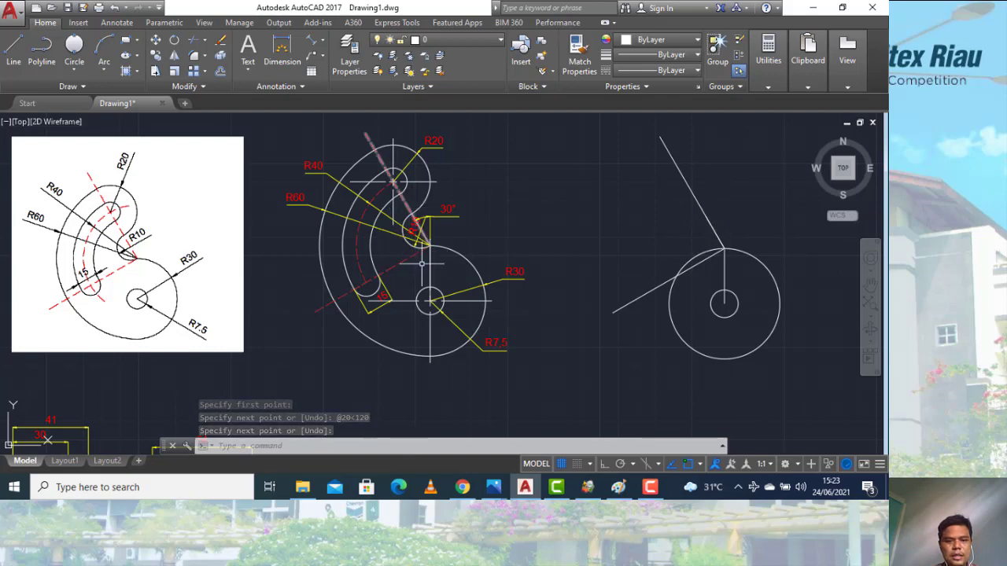
Draw a two-point circle with its diameter from the outer circle's top quadrant to the far end of the 20-unit line
{"action": "left_click", "coordinate": [74, 70]}
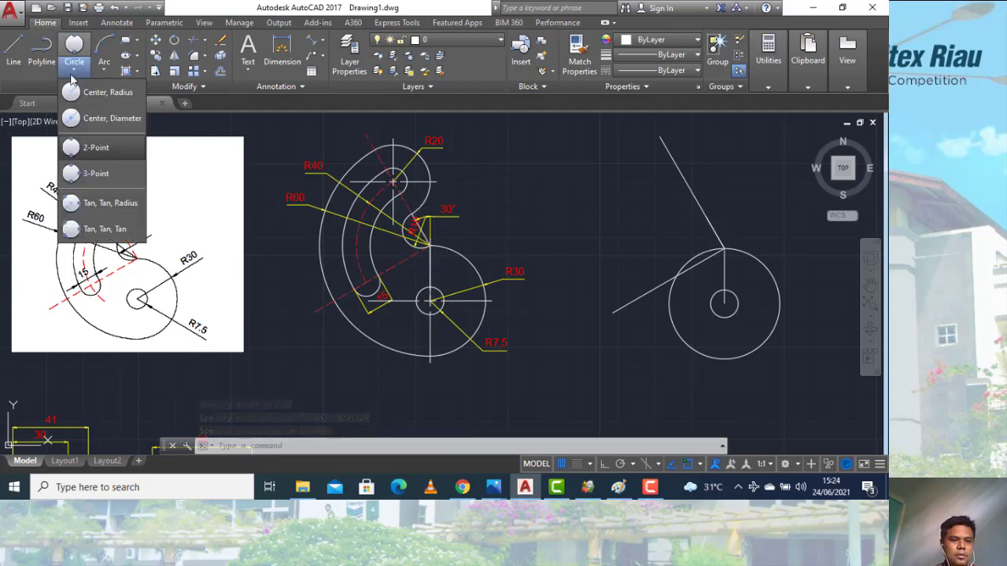
{"action": "left_click", "coordinate": [95, 147]}
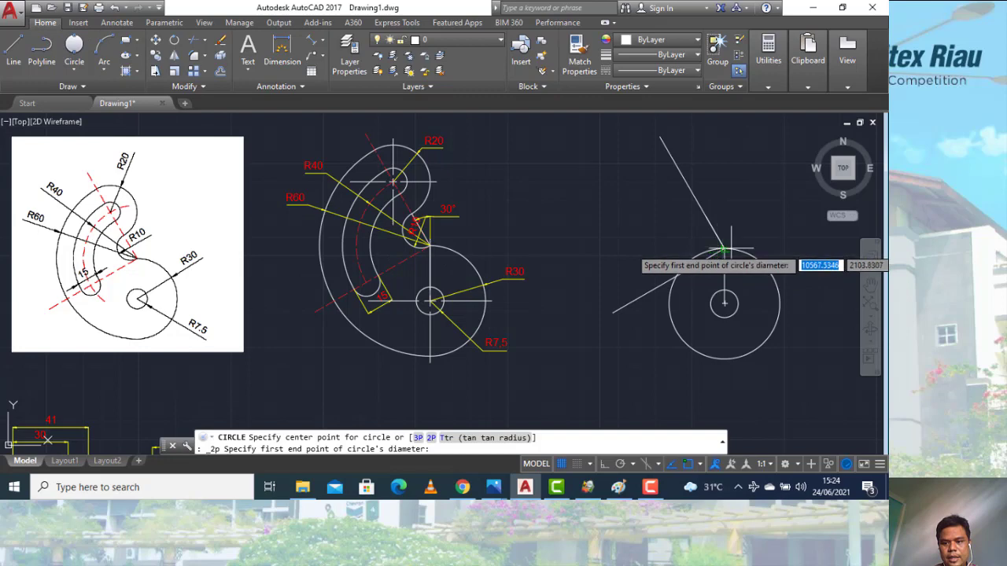
{"action": "left_click", "coordinate": [724, 250]}
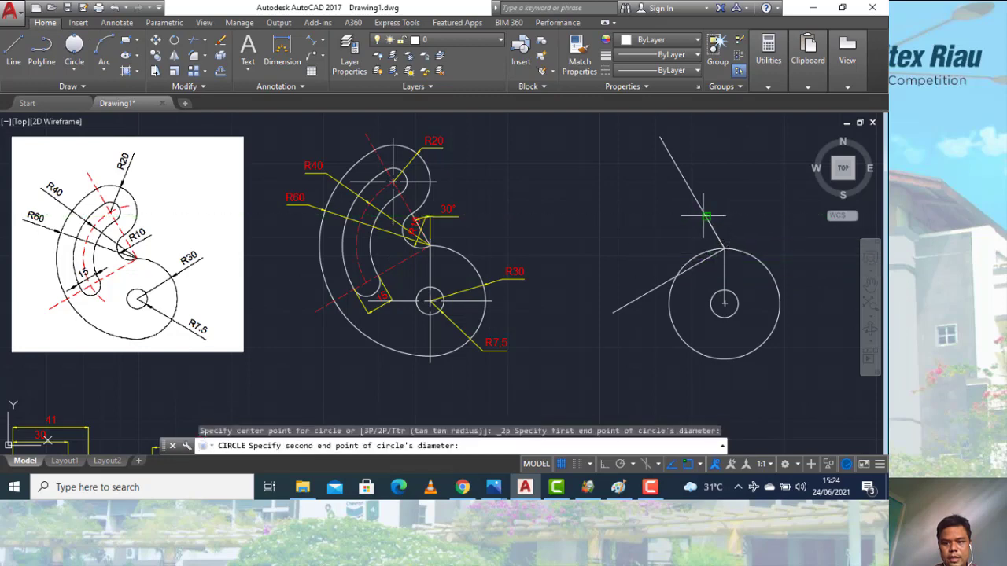
{"action": "left_click", "coordinate": [705, 216]}
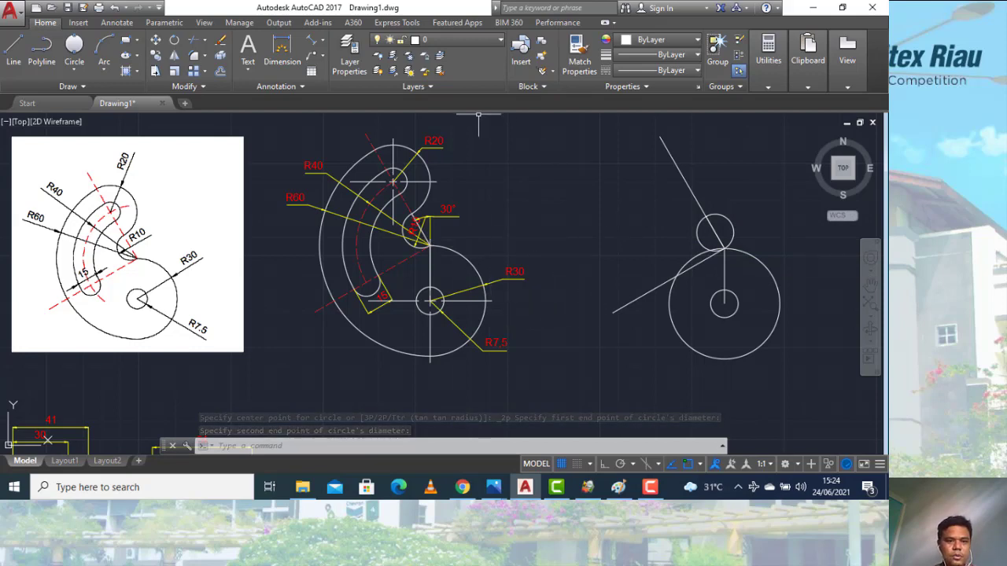
{"action": "key", "text": "Escape"}
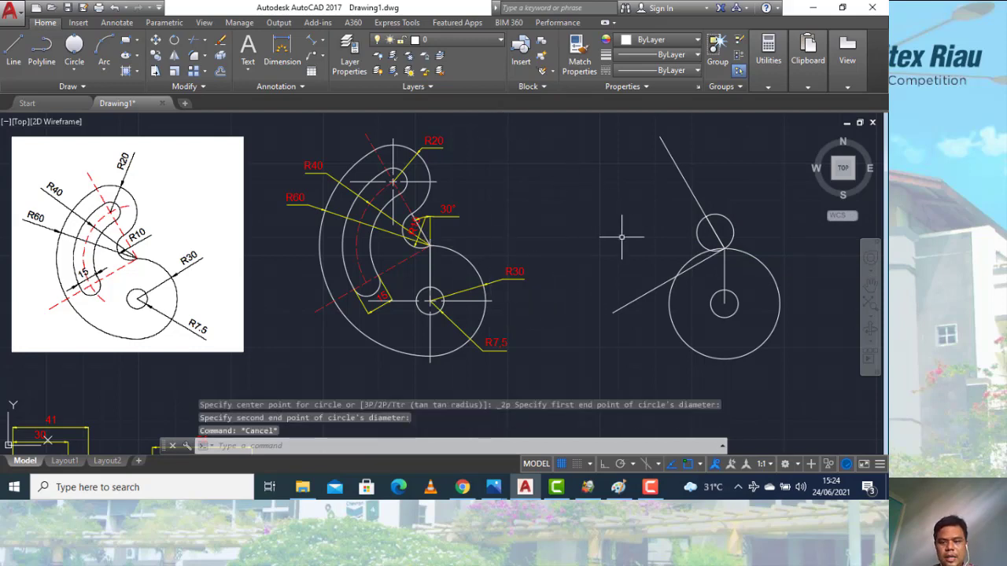
Trim away the small two-point circle's right half and the large circle's arc above the 210° construction line
{"action": "type", "text": "t"}
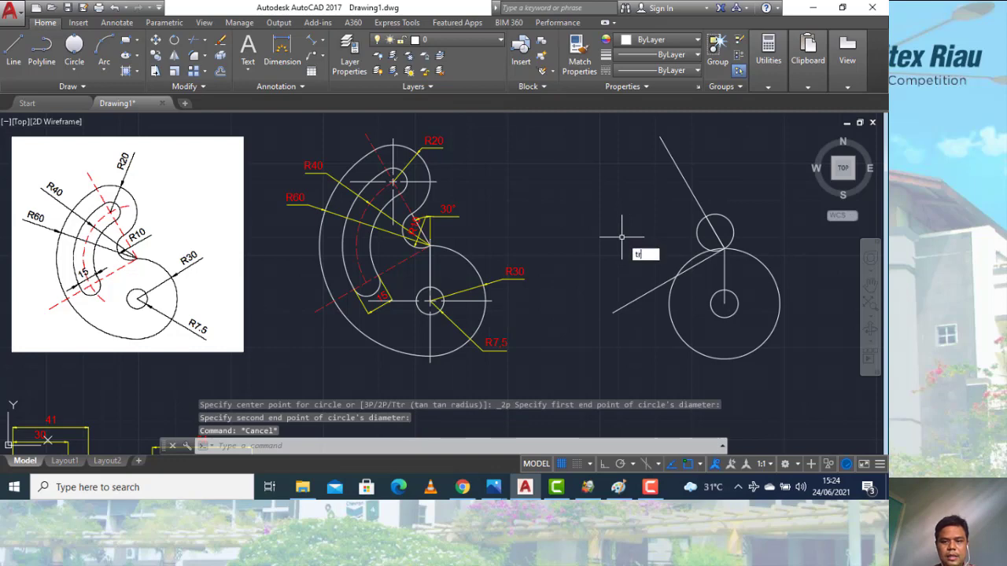
{"action": "type", "text": "r"}
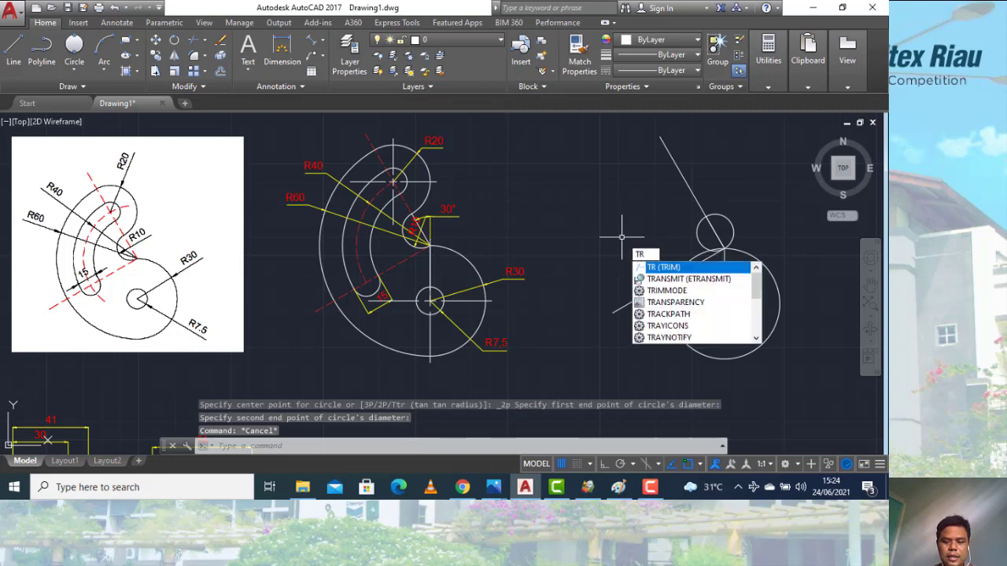
{"action": "key", "text": "Return"}
{"action": "key", "text": "Return"}
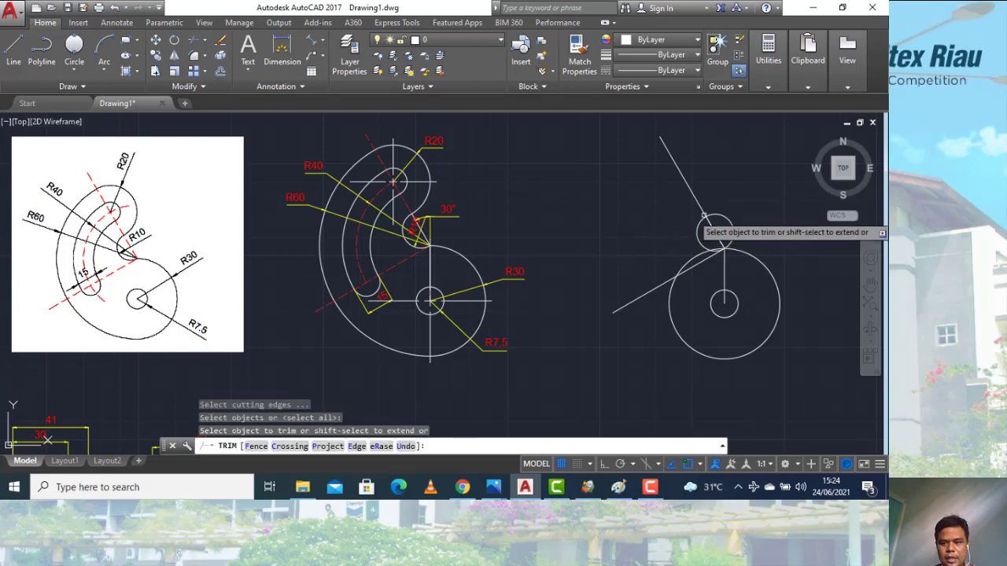
{"action": "left_click", "coordinate": [730, 230]}
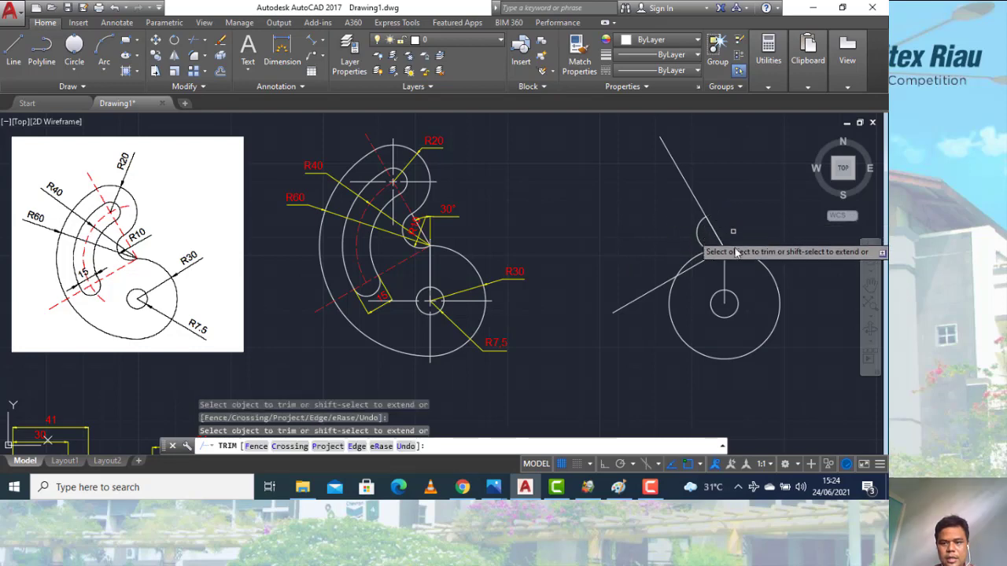
{"action": "scroll", "coordinate": [715, 251], "scroll_direction": "up", "scroll_amount": 4}
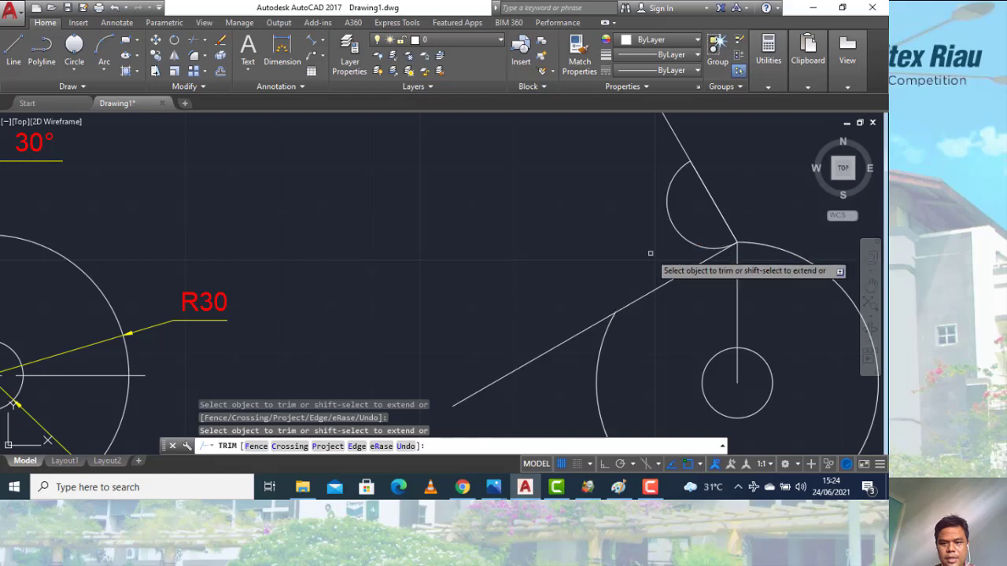
{"action": "scroll", "coordinate": [552, 245], "scroll_direction": "down", "scroll_amount": 6}
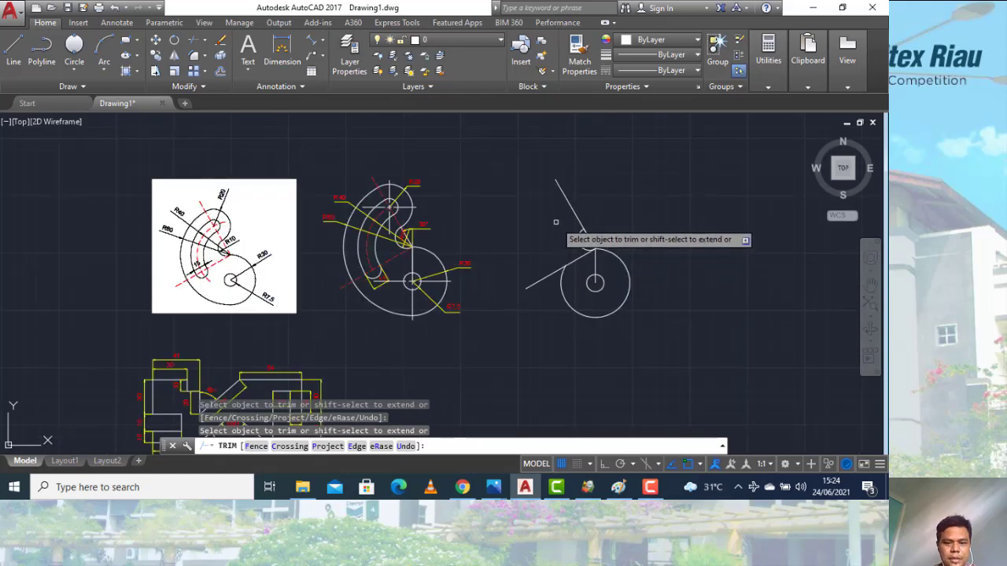
{"action": "key", "text": "Escape"}
Draw a circle of radius 60 centred where the two angled construction lines meet
{"action": "scroll", "coordinate": [380, 220], "scroll_direction": "up", "scroll_amount": 2}
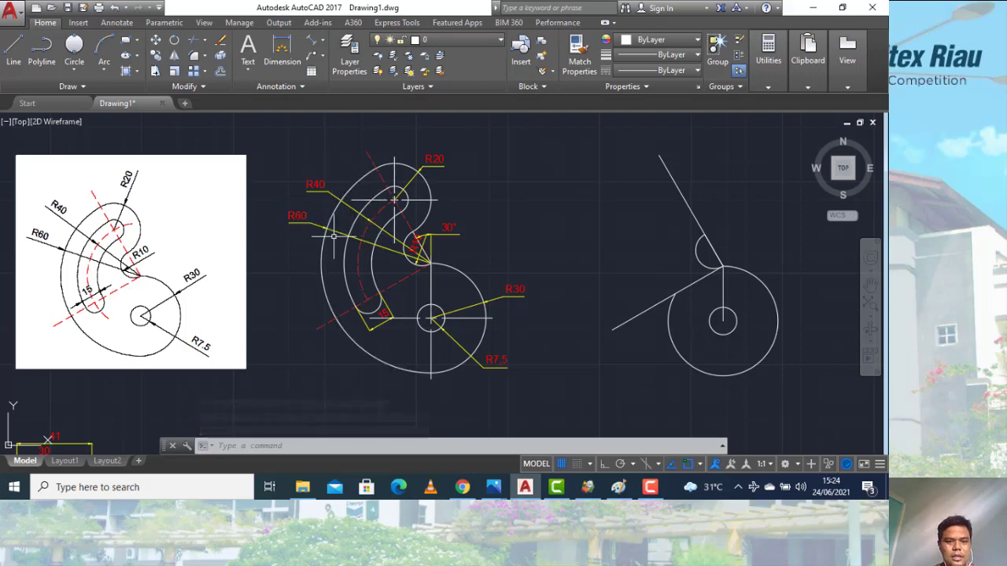
{"action": "key", "text": "Return"}
{"action": "left_click", "coordinate": [723, 267]}
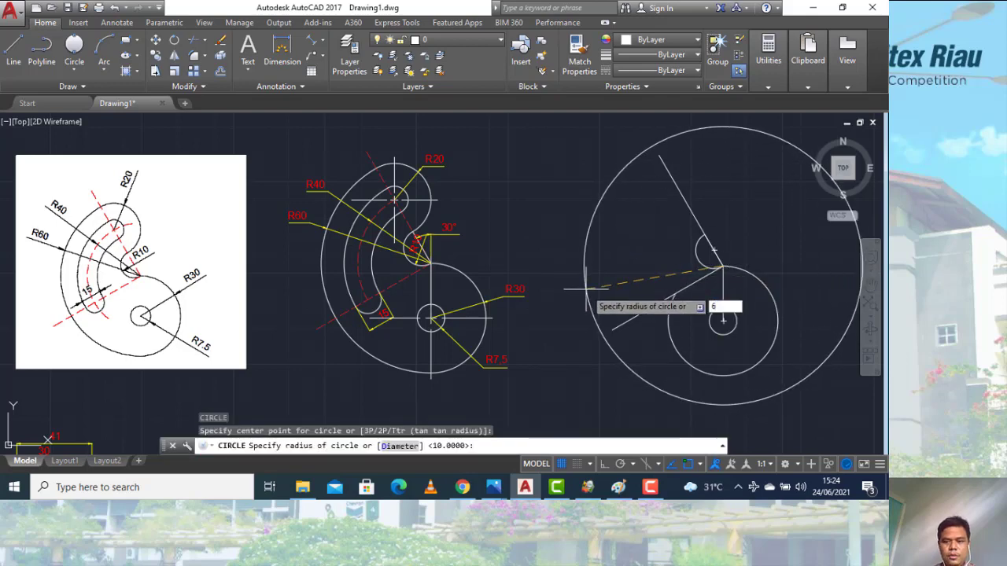
{"action": "type", "text": "60"}
{"action": "key", "text": "Return"}
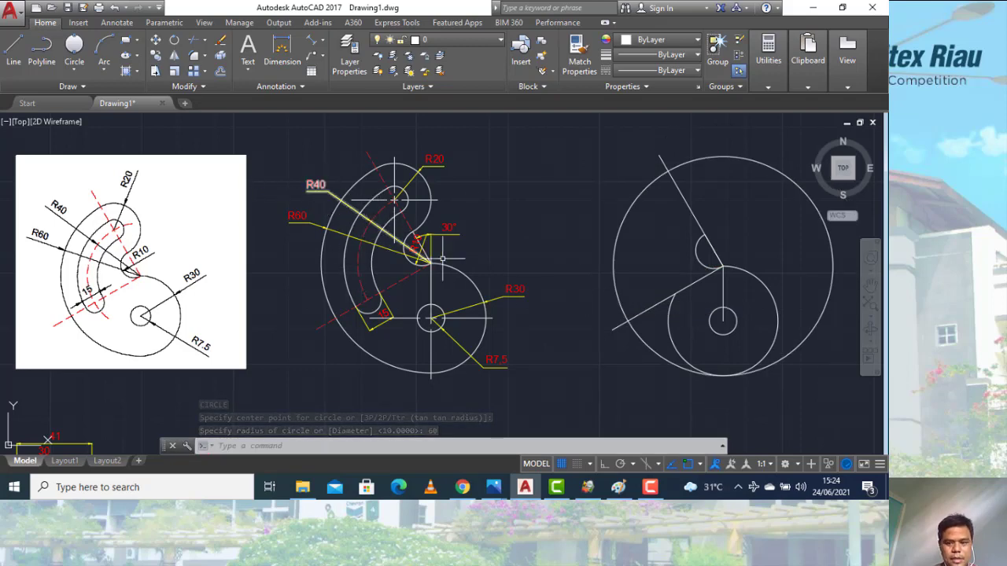
Draw a circle of radius 40 from the same centre as the radius-60 circle
{"action": "key", "text": "Return"}
{"action": "left_click", "coordinate": [722, 268]}
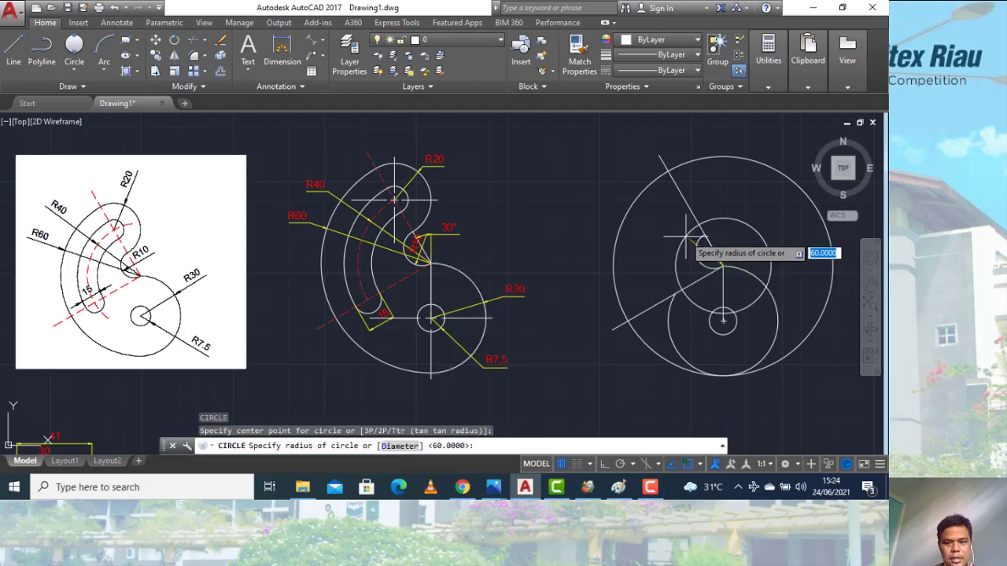
{"action": "key", "text": "Return"}
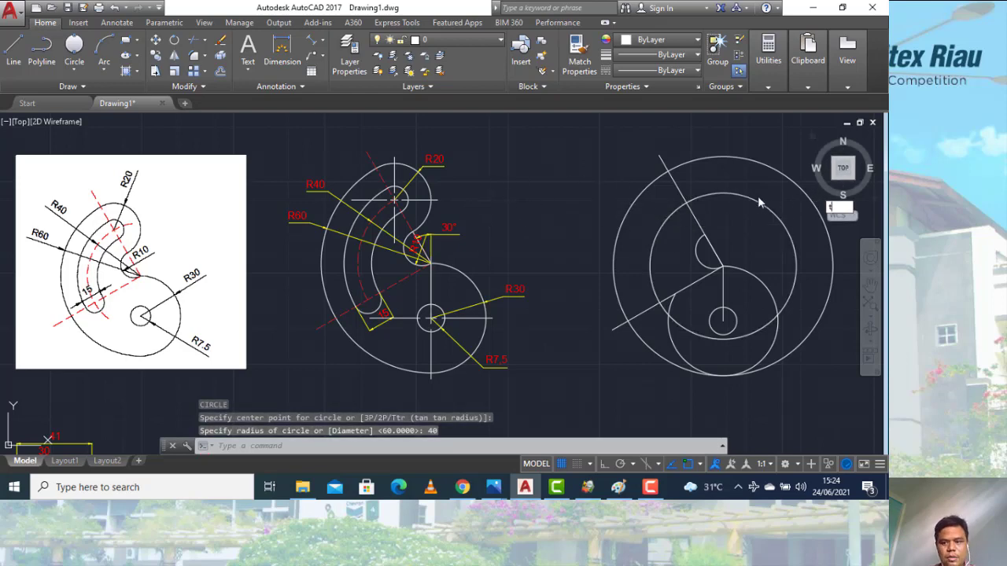
Trim the radius-40 circle's upper right portion back to the 120° construction line
{"action": "type", "text": "TR"}
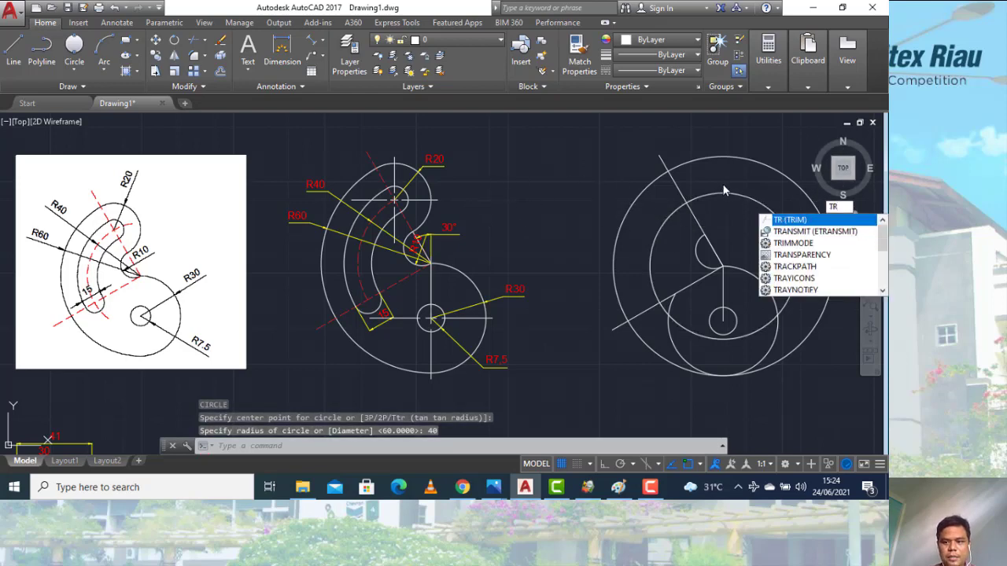
{"action": "key", "text": "Return"}
{"action": "key", "text": "Return"}
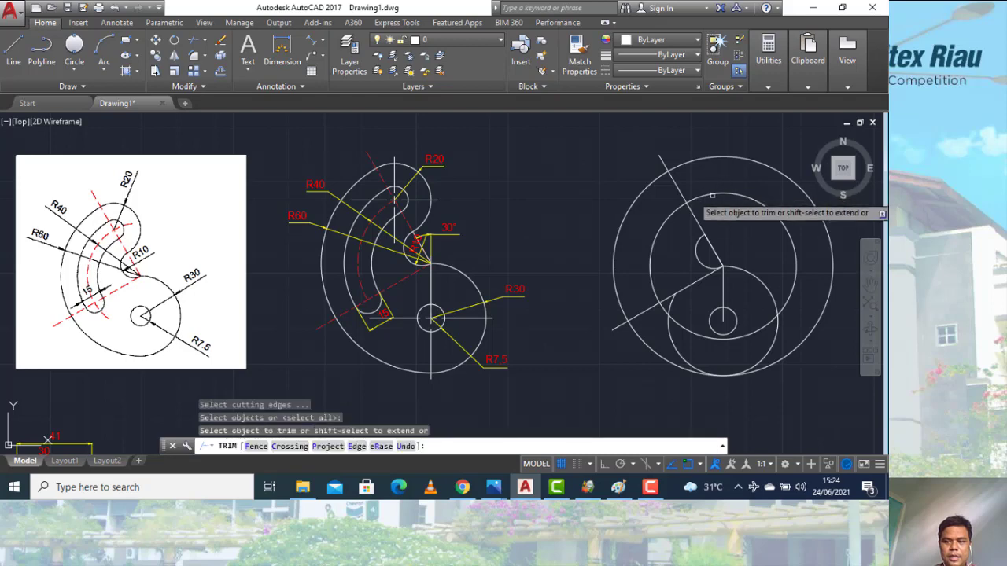
{"action": "left_click", "coordinate": [693, 199]}
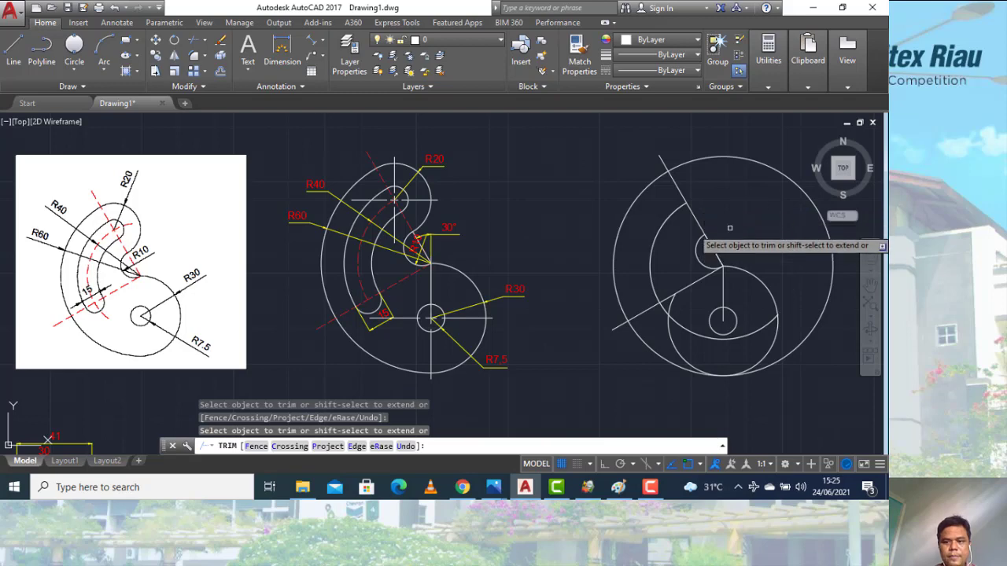
{"action": "scroll", "coordinate": [718, 223], "scroll_direction": "up", "scroll_amount": 2}
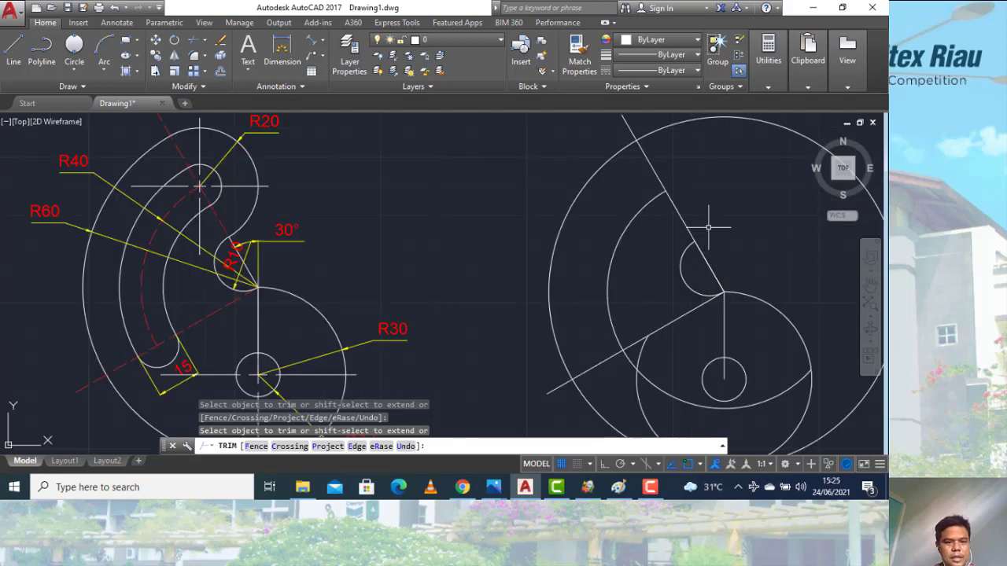
{"action": "key", "text": "Escape"}
Trim the radius-40 circle's lower arc below the 210° construction line and the lower left arc of the R30 circle
{"action": "scroll", "coordinate": [703, 244], "scroll_direction": "down", "scroll_amount": 2}
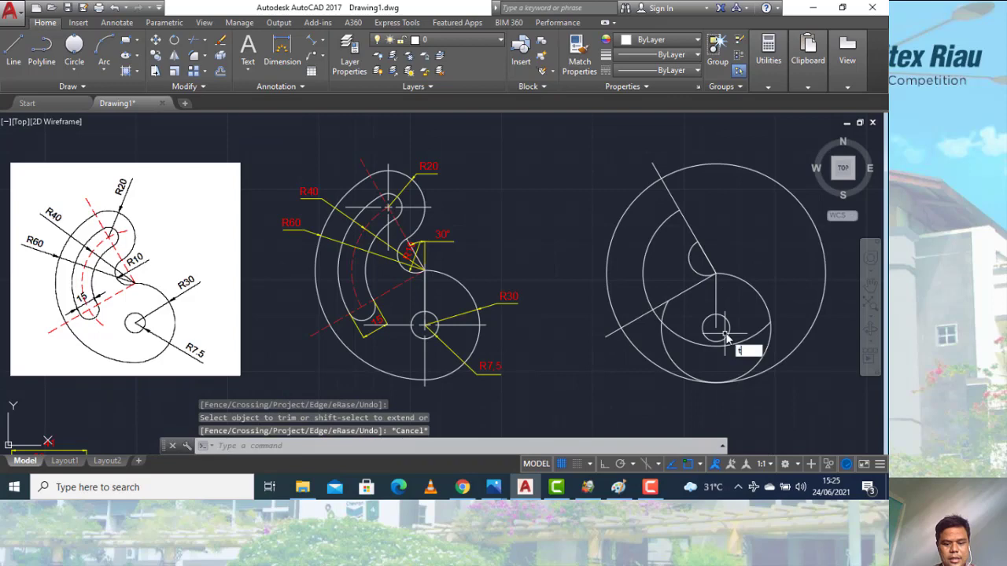
{"action": "key", "text": "Return"}
{"action": "key", "text": "Return"}
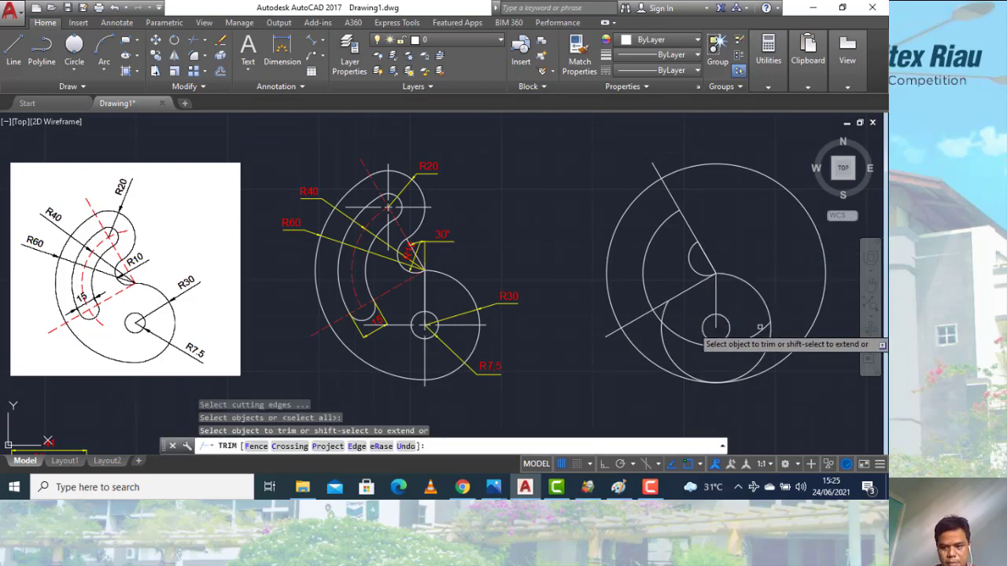
{"action": "left_click", "coordinate": [760, 330]}
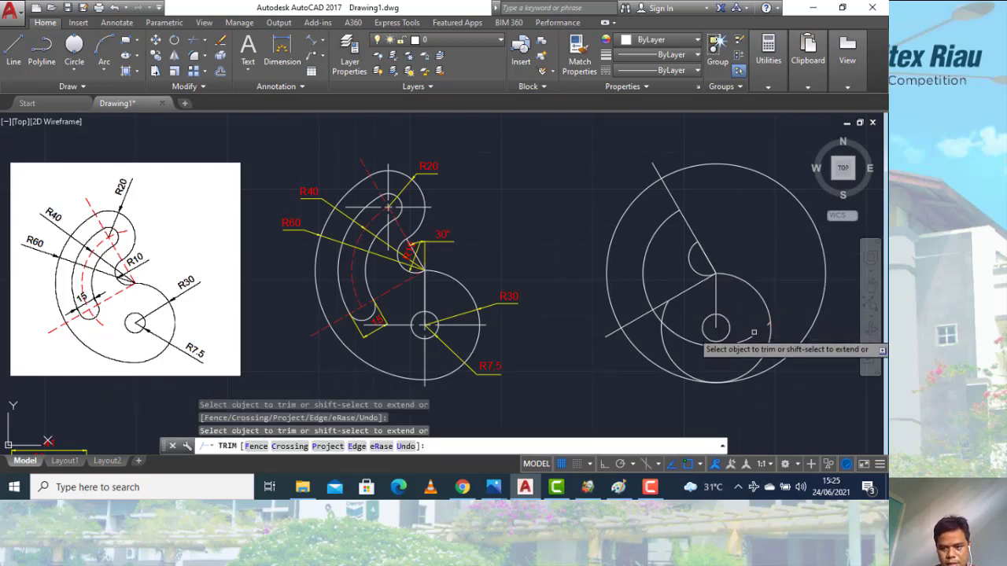
{"action": "left_click", "coordinate": [718, 347]}
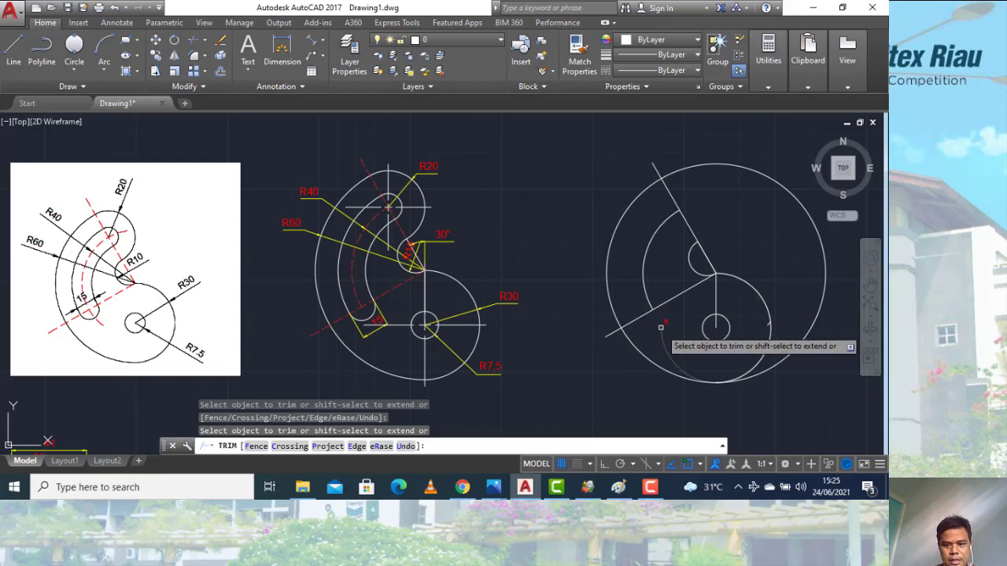
{"action": "left_click", "coordinate": [670, 356]}
{"action": "key", "text": "Escape"}
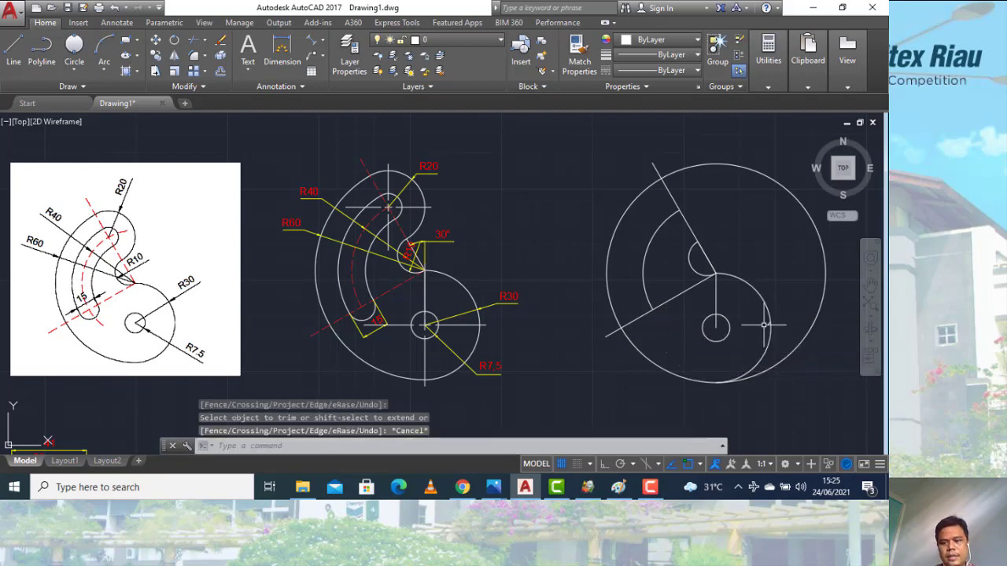
Erase the leftover radius-40 arc fragment at the right edge of the R30 circle
{"action": "left_click", "coordinate": [767, 323]}
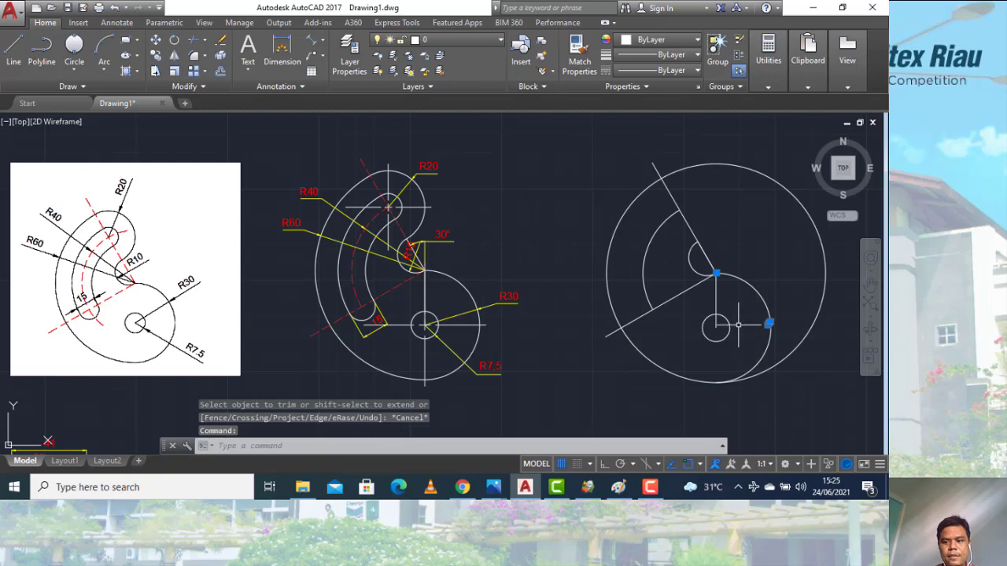
{"action": "type", "text": "E"}
{"action": "key", "text": "Return"}
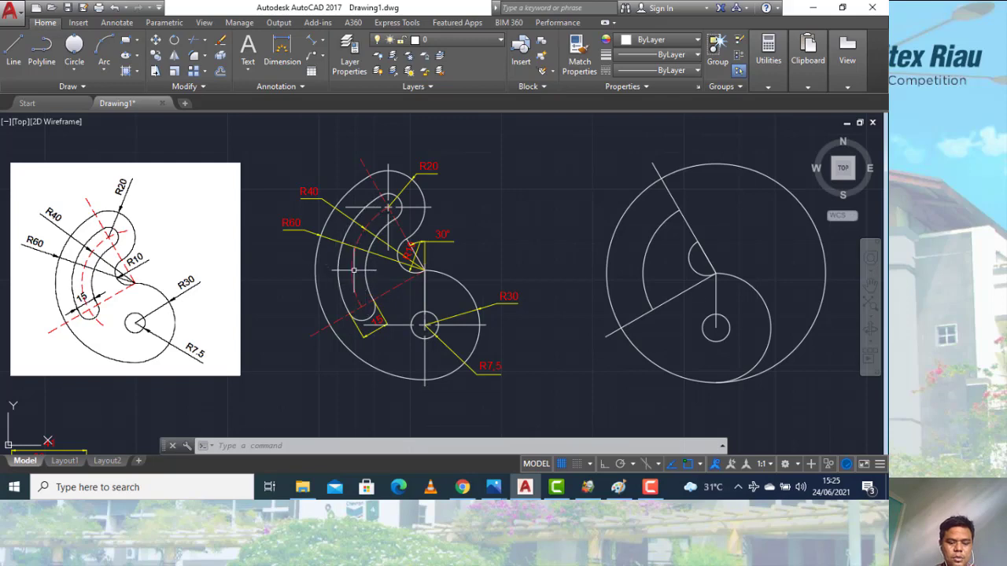
{"action": "key", "text": "Escape"}
Offset the radius-40 arc by 7.5 to both its outer and inner sides to form the slot's long edges
{"action": "type", "text": "offse"}
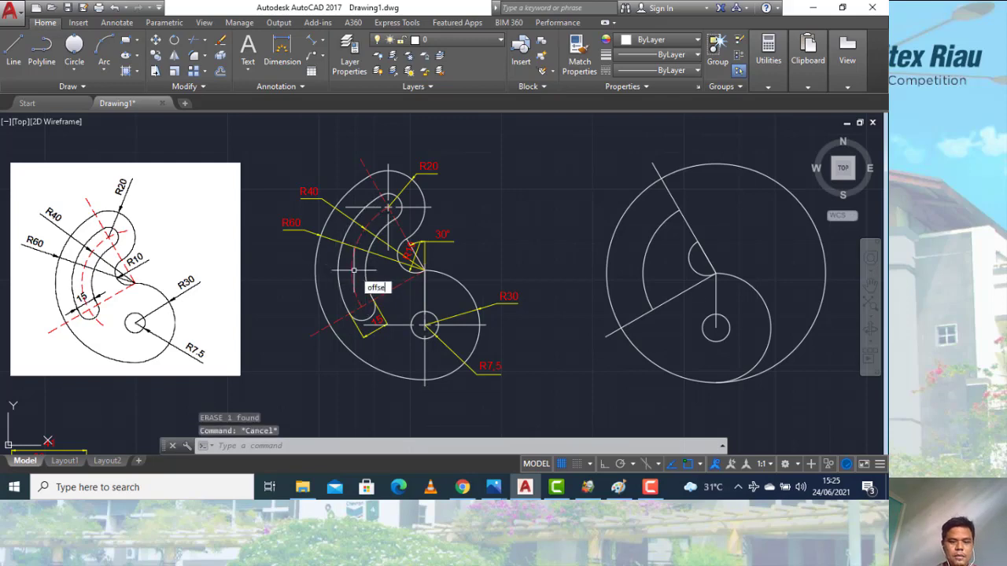
{"action": "type", "text": "t"}
{"action": "key", "text": "Return"}
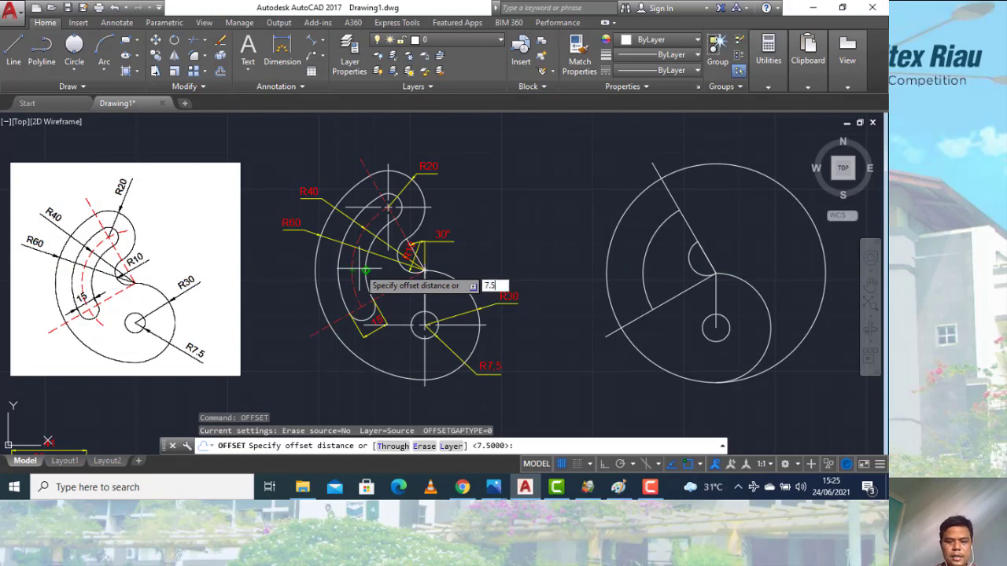
{"action": "type", "text": "7.5"}
{"action": "key", "text": "Return"}
{"action": "left_click", "coordinate": [653, 233]}
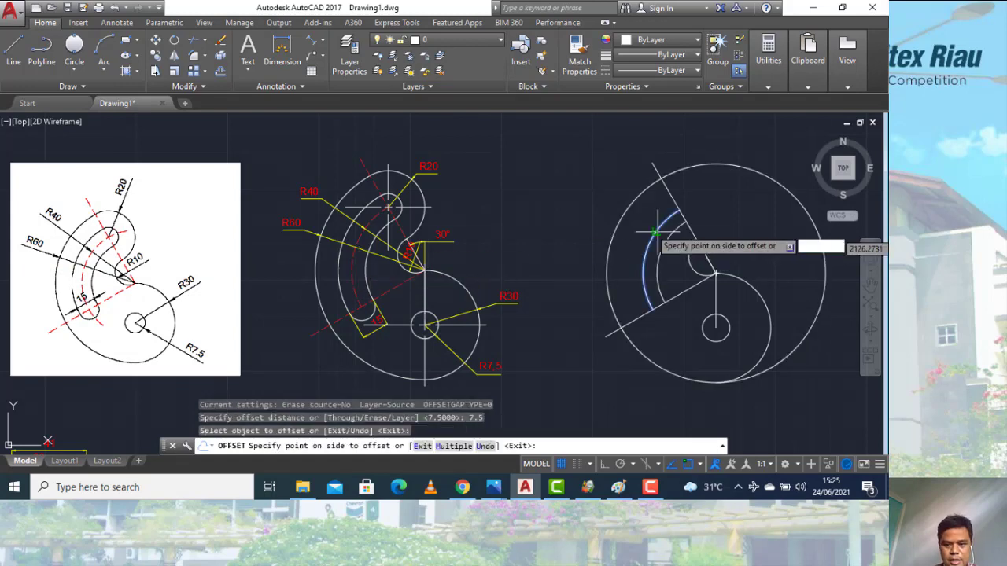
{"action": "left_click", "coordinate": [653, 231]}
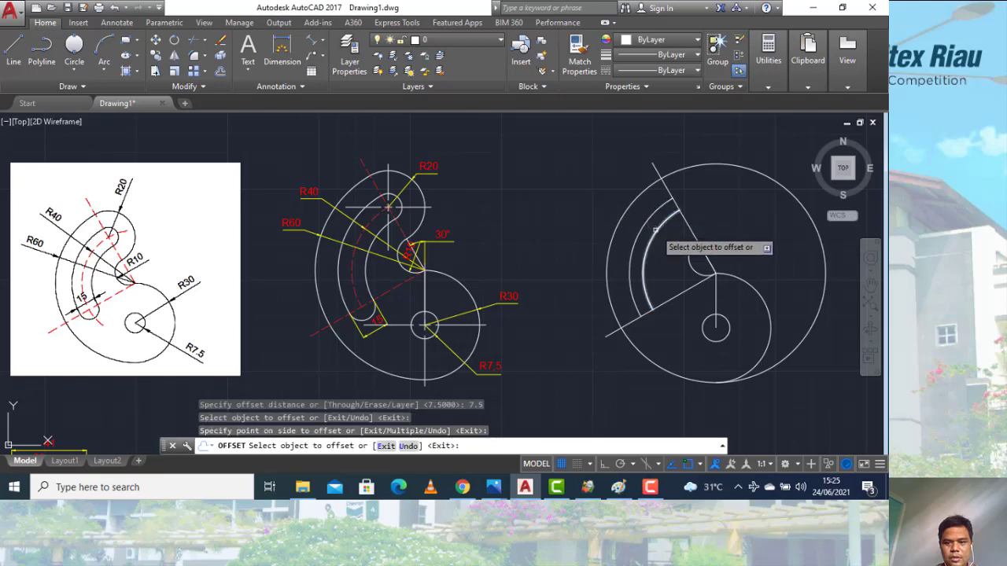
{"action": "left_click", "coordinate": [654, 230]}
{"action": "left_click", "coordinate": [676, 249]}
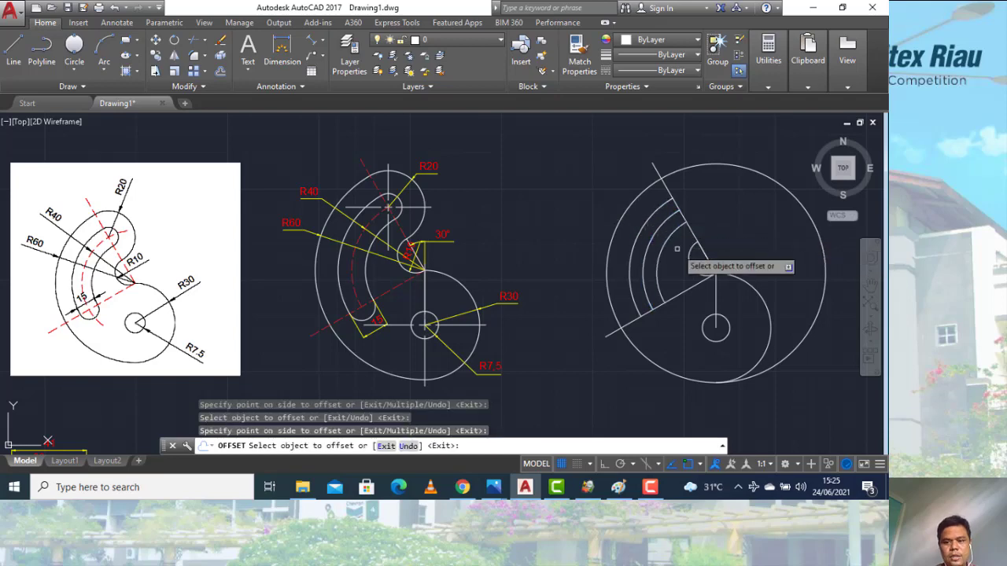
{"action": "key", "text": "Escape"}
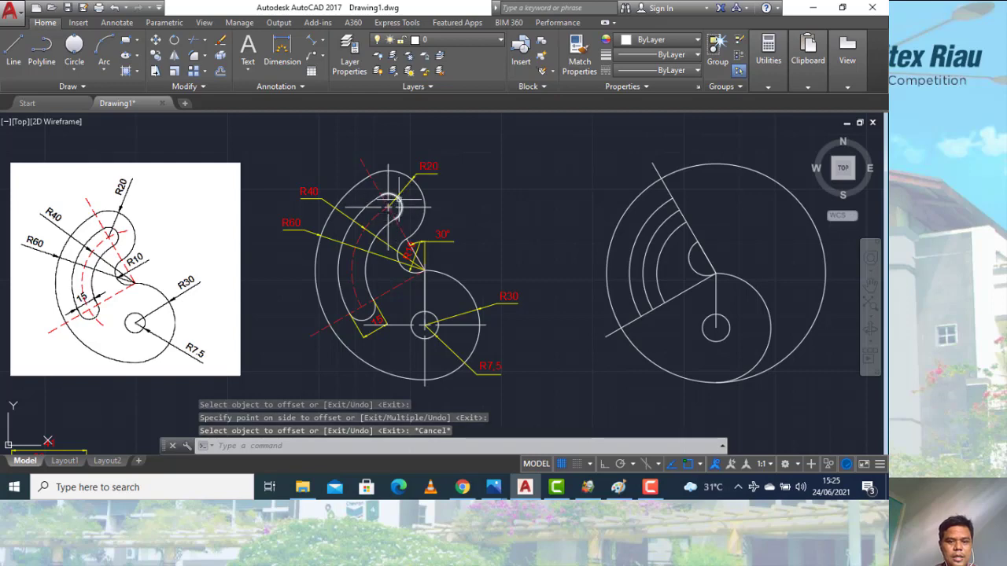
Draw a two-point circle across the upper ends of the two offset arcs on the 120° construction line
{"action": "left_click", "coordinate": [76, 73]}
{"action": "left_click", "coordinate": [89, 144]}
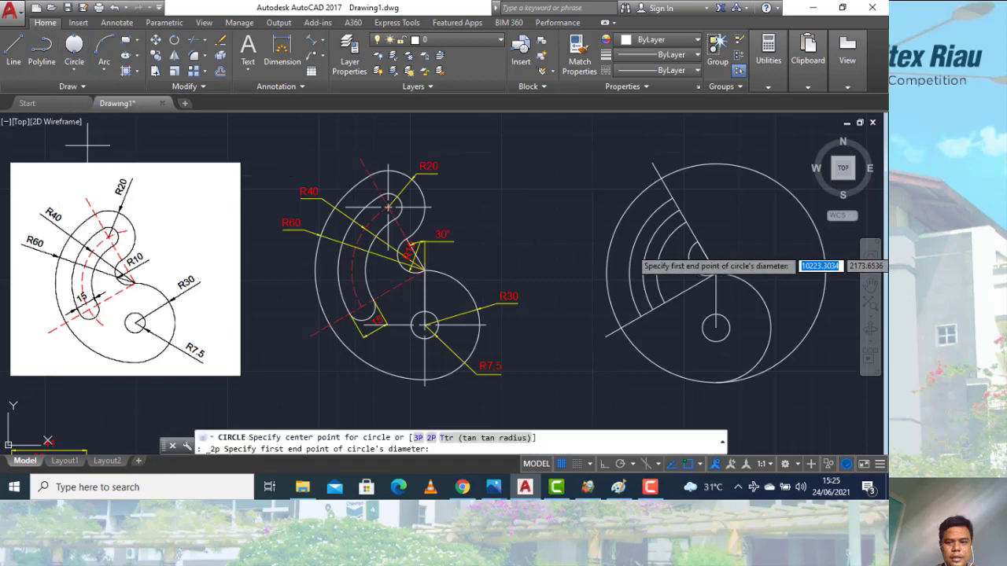
{"action": "left_click", "coordinate": [716, 274]}
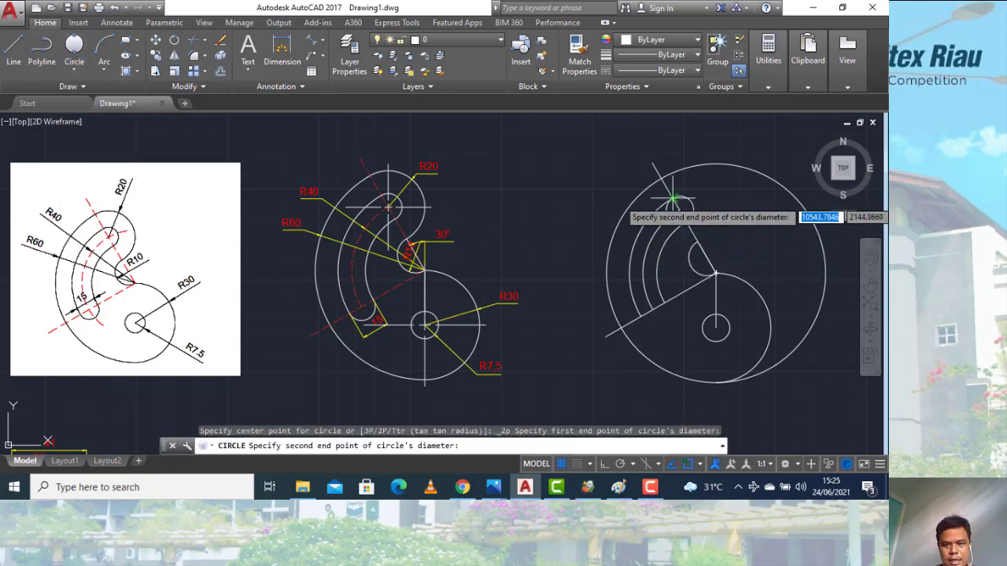
{"action": "left_click", "coordinate": [673, 197]}
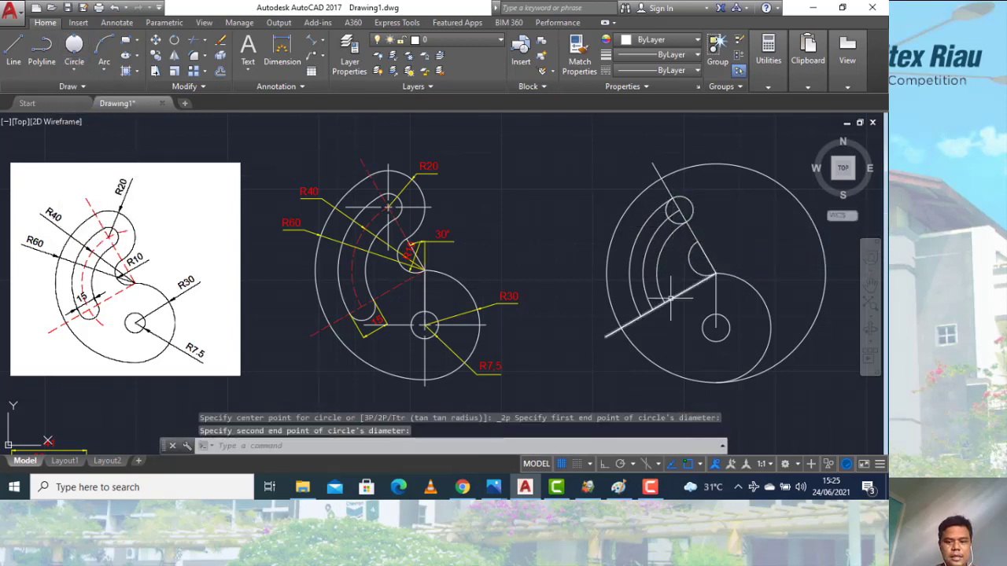
Draw a two-point circle across the lower ends of the two offset arcs on the 210° construction line
{"action": "left_click", "coordinate": [74, 77]}
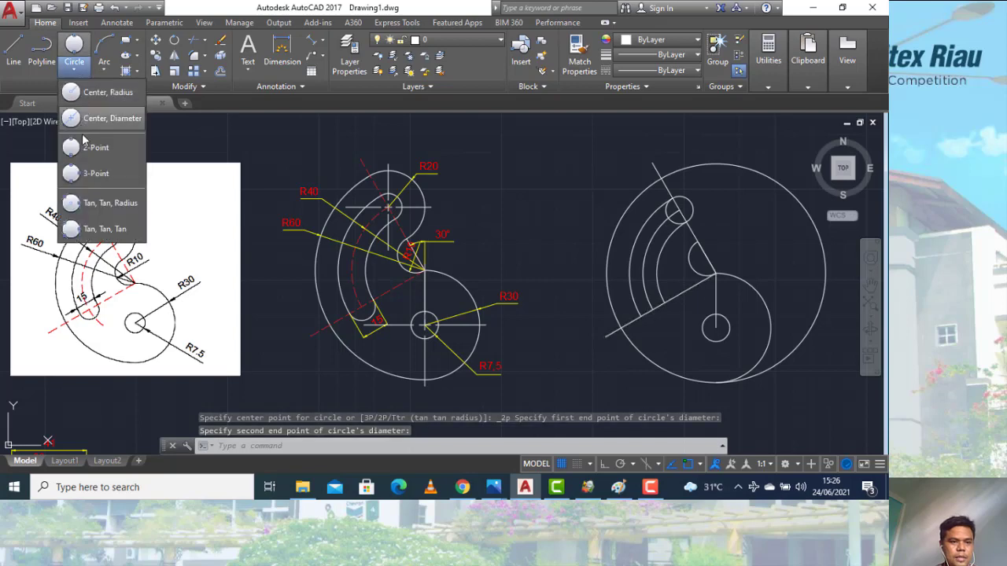
{"action": "left_click", "coordinate": [95, 148]}
{"action": "left_click", "coordinate": [641, 319]}
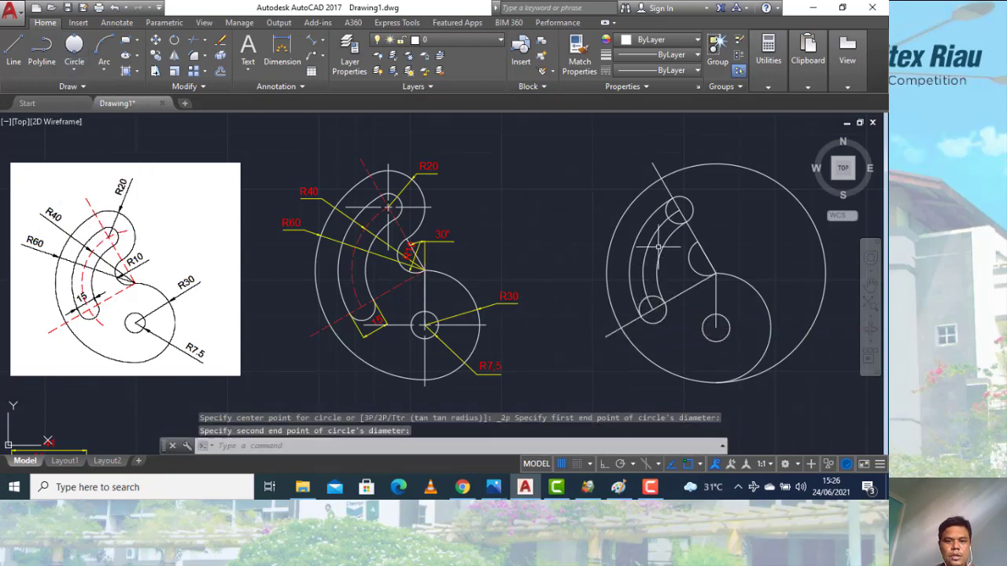
{"action": "key", "text": "Escape"}
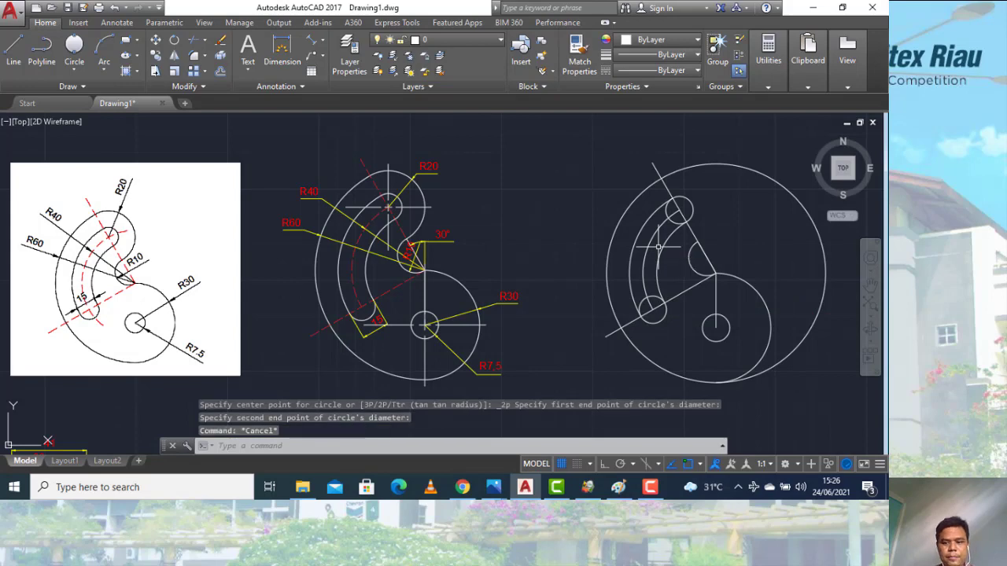
Trim the inner halves of both slot end circles to leave rounded slot ends
{"action": "type", "text": "tr"}
{"action": "key", "text": "Return"}
{"action": "key", "text": "Return"}
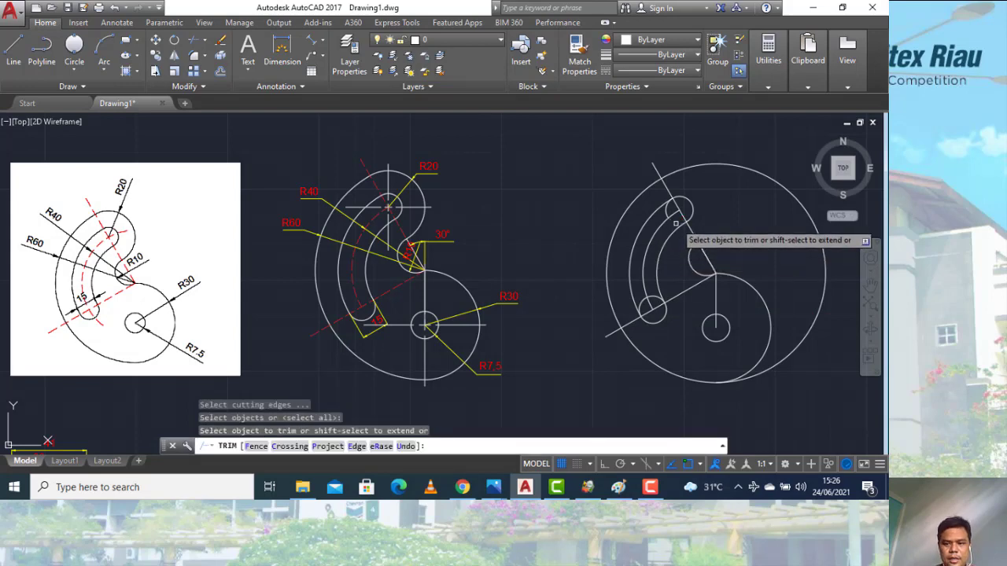
{"action": "left_click", "coordinate": [676, 223]}
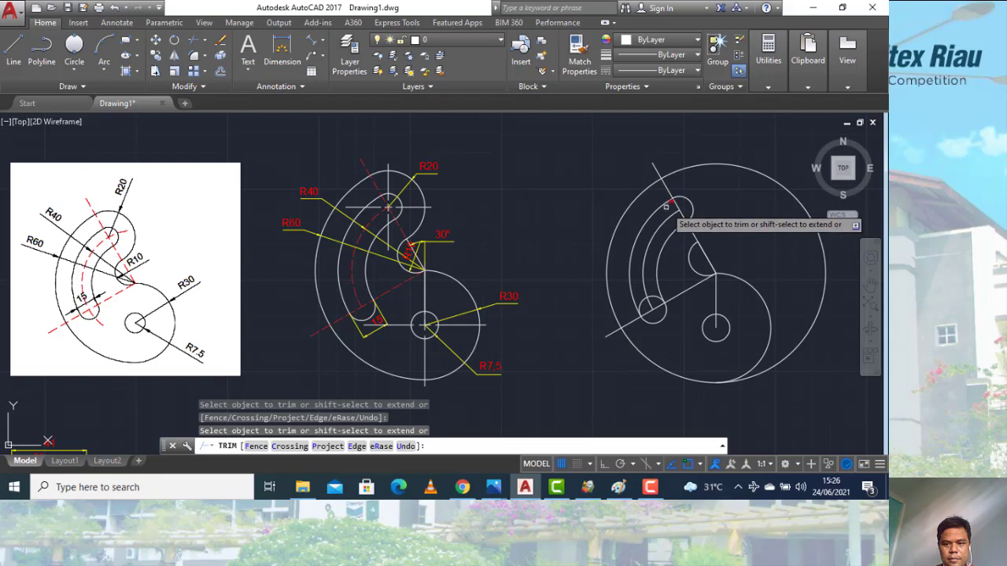
{"action": "left_click", "coordinate": [642, 303]}
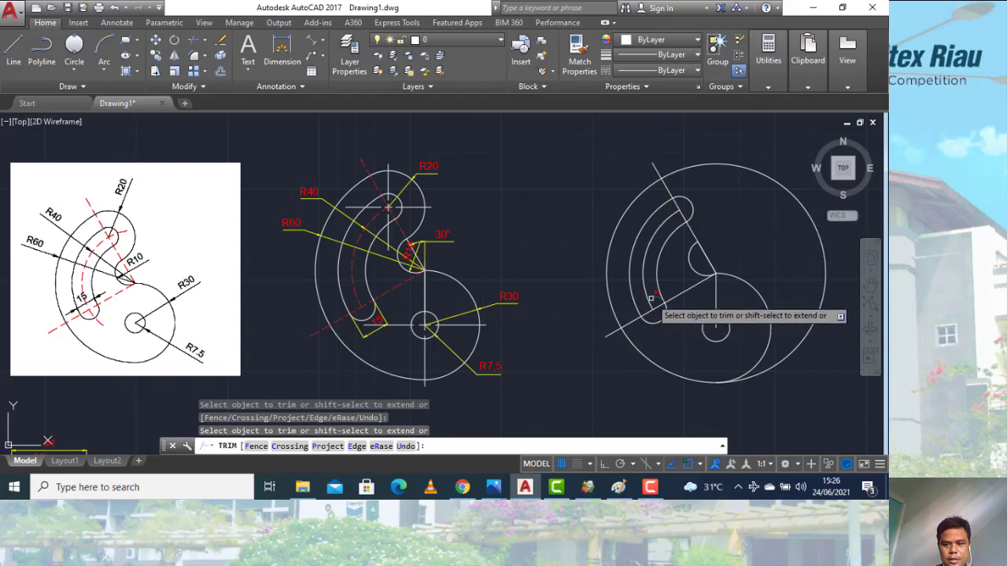
{"action": "key", "text": "Escape"}
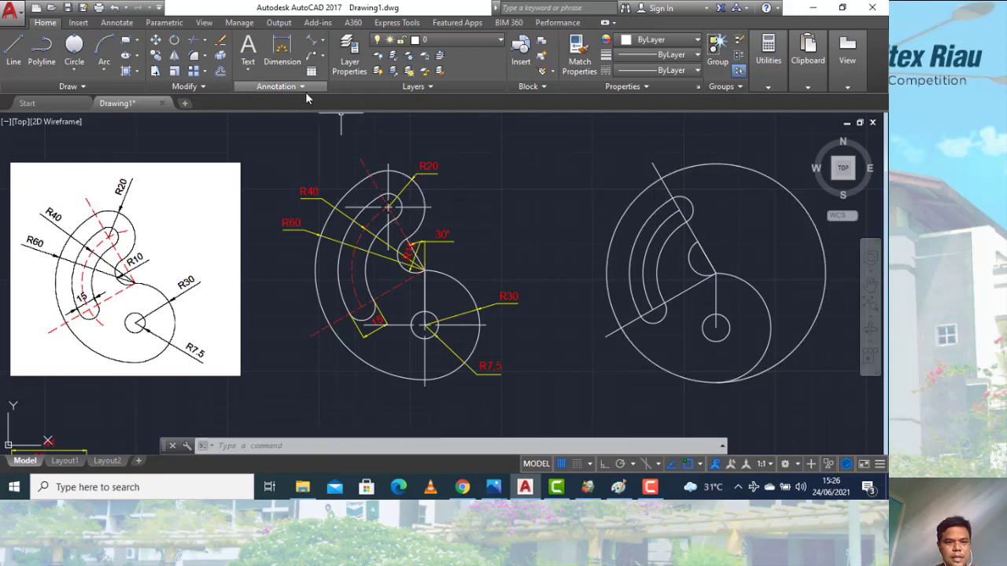
Draw a two-point circle from the upper end of the R10 arc to the R60 circle along the 120° construction line
{"action": "left_click", "coordinate": [74, 71]}
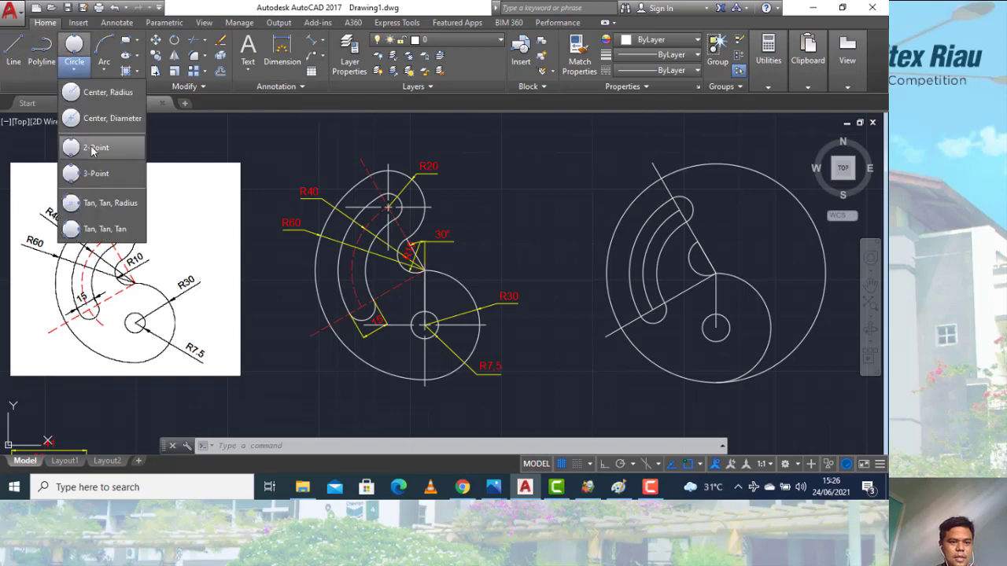
{"action": "left_click", "coordinate": [94, 147]}
{"action": "left_click", "coordinate": [698, 241]}
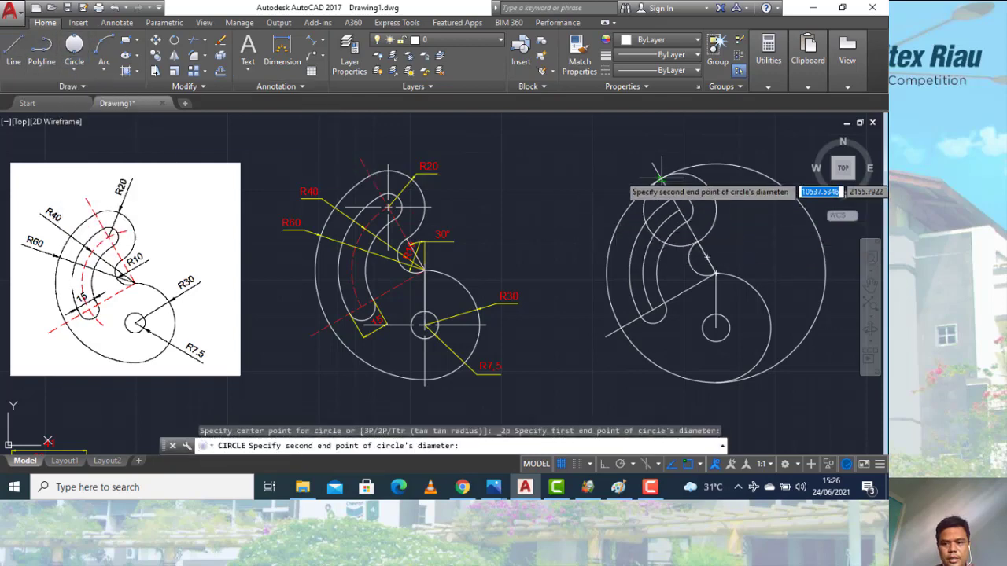
{"action": "left_click", "coordinate": [661, 175]}
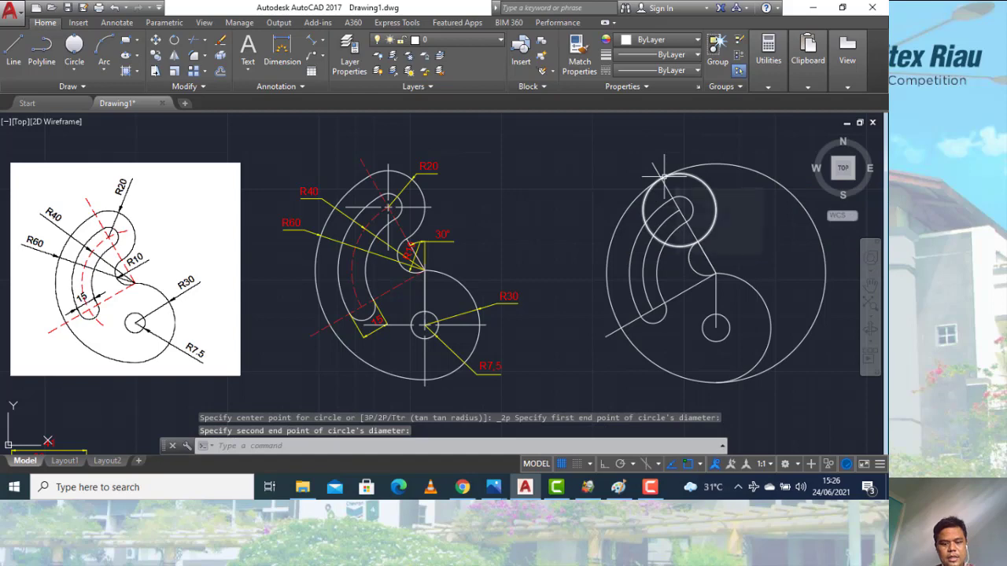
Trim the new head circle's left and lower arcs, keeping its outer arc from the R60 circle to the R10 arc
{"action": "key", "text": "Return"}
{"action": "key", "text": "Return"}
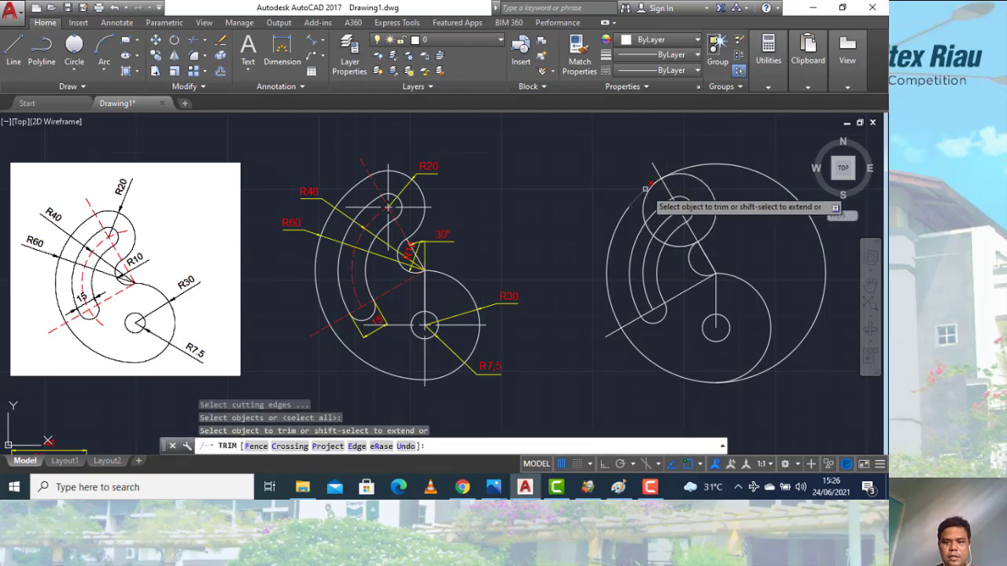
{"action": "left_click", "coordinate": [651, 190]}
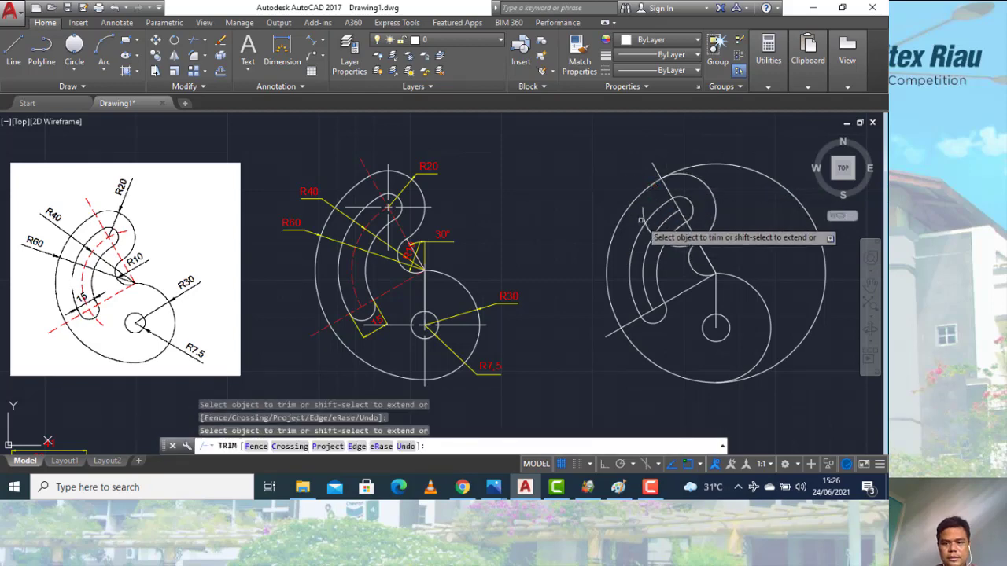
{"action": "left_click", "coordinate": [641, 218]}
{"action": "left_click", "coordinate": [647, 212]}
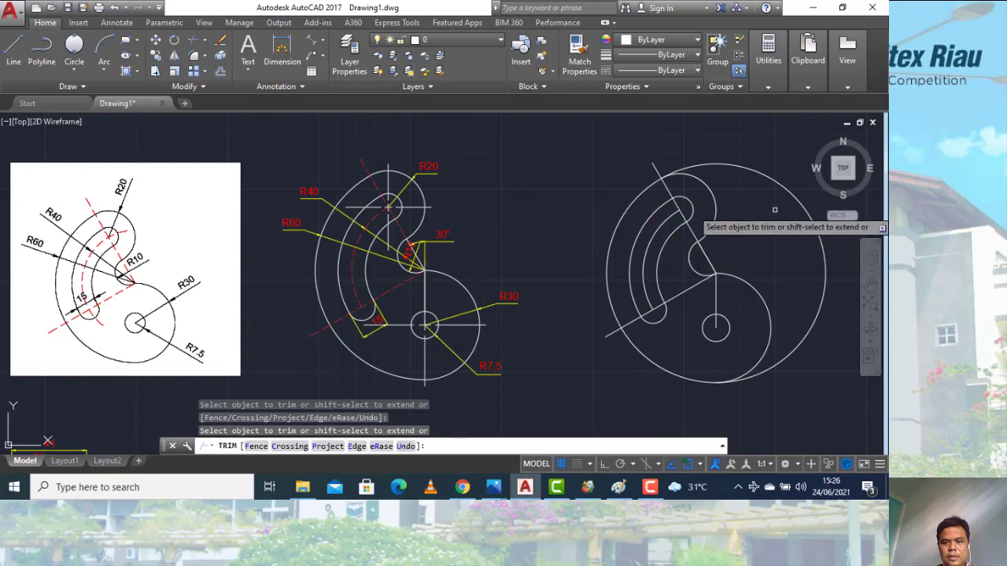
{"action": "key", "text": "Escape"}
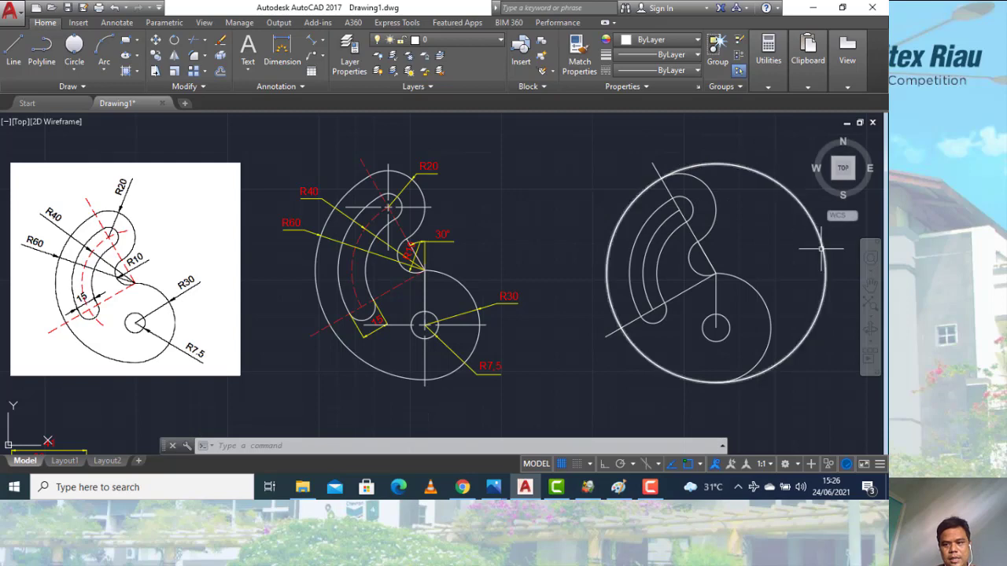
Trim the R60 circle's arc above the hook head and its bottom portion beyond the R30 circle
{"action": "key", "text": "Escape"}
{"action": "type", "text": "tr"}
{"action": "key", "text": "Return"}
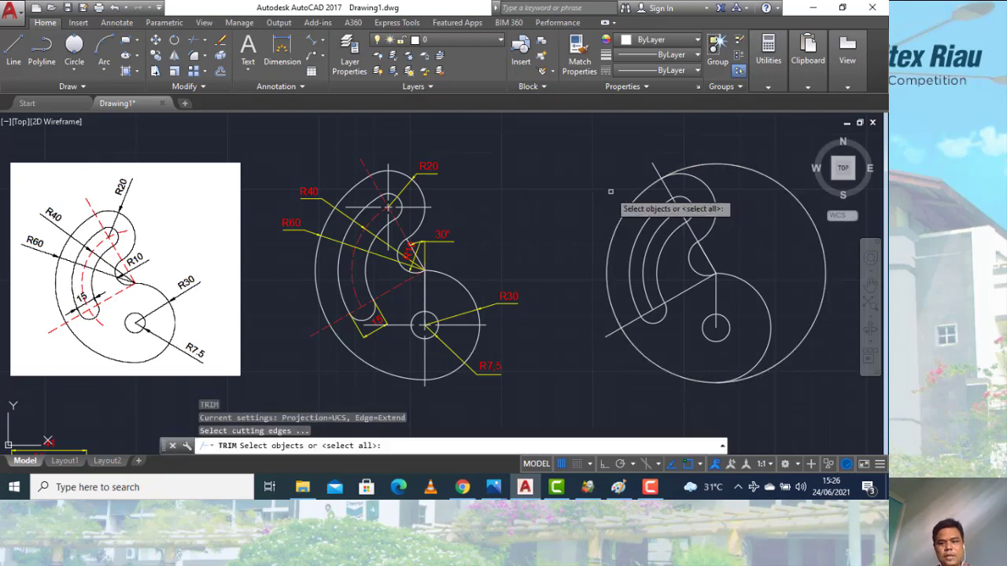
{"action": "key", "text": "Return"}
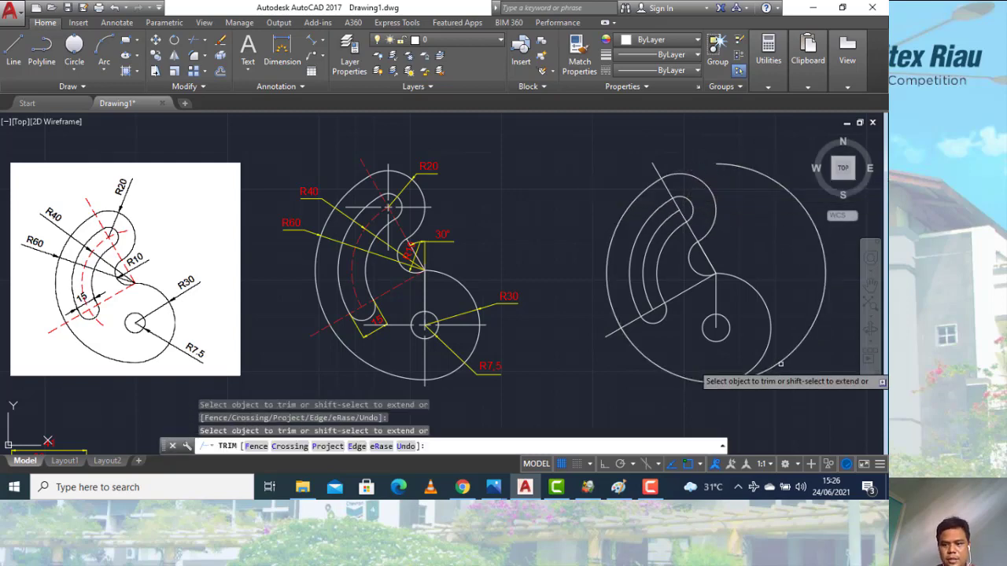
{"action": "key", "text": "Escape"}
Erase the leftover right-hand arc of the R60 circle
{"action": "left_click", "coordinate": [799, 376]}
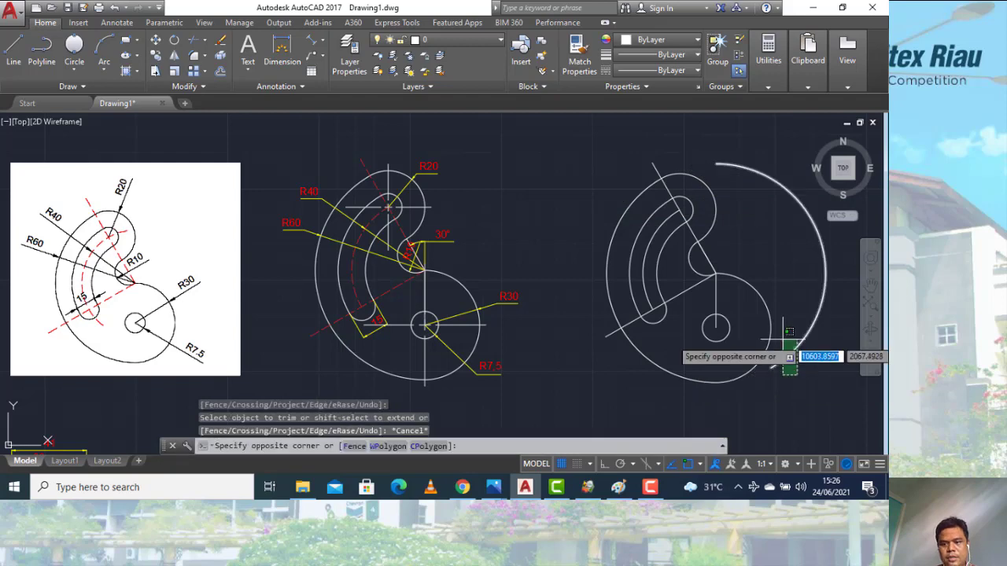
{"action": "left_click", "coordinate": [783, 340]}
{"action": "key", "text": "Return"}
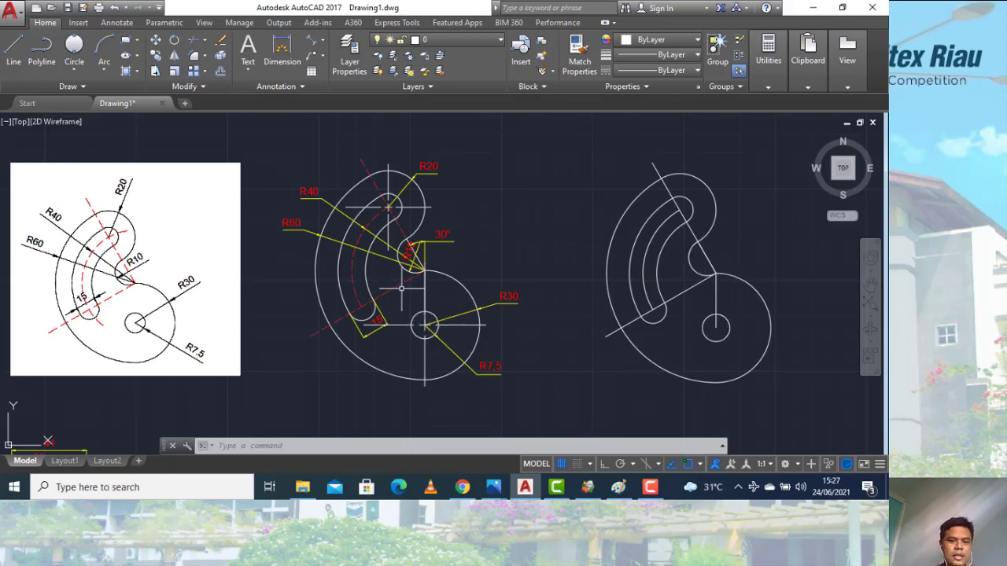
{"action": "left_click", "coordinate": [385, 207]}
{"action": "key", "text": "Delete"}
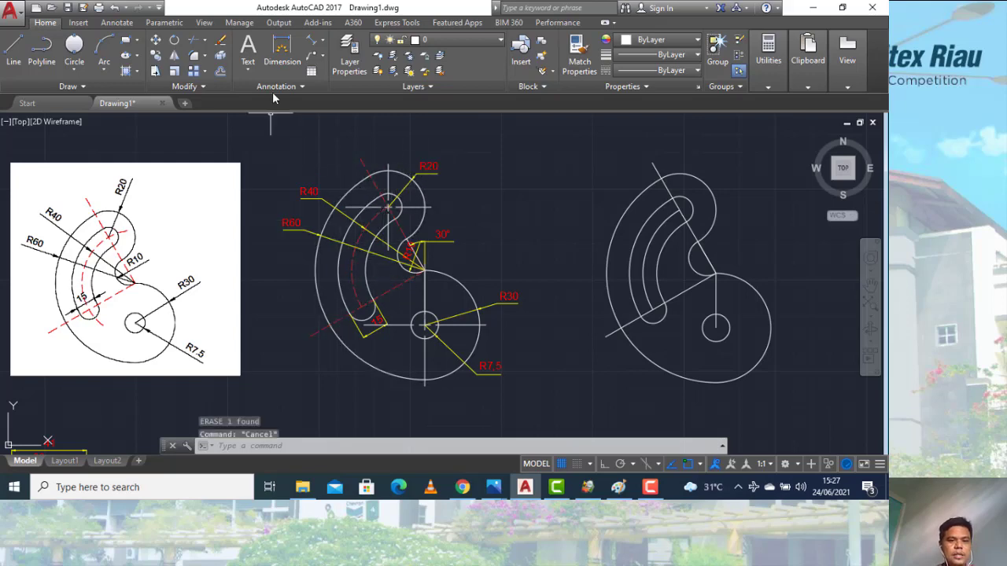
Add center marks to the R7.5 circle and the R20 arc of the redrawn part
{"action": "left_click", "coordinate": [116, 22]}
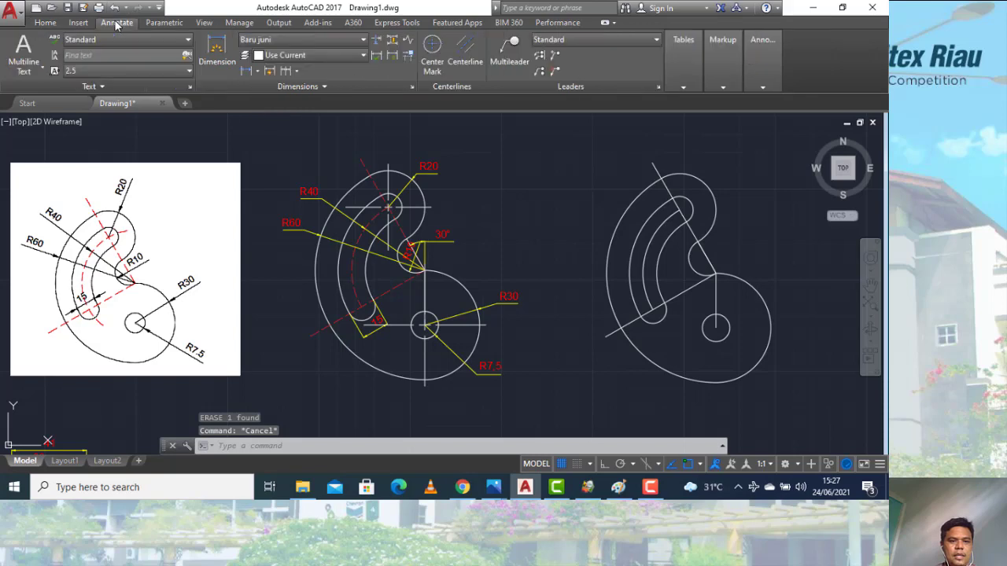
{"action": "left_click", "coordinate": [432, 53]}
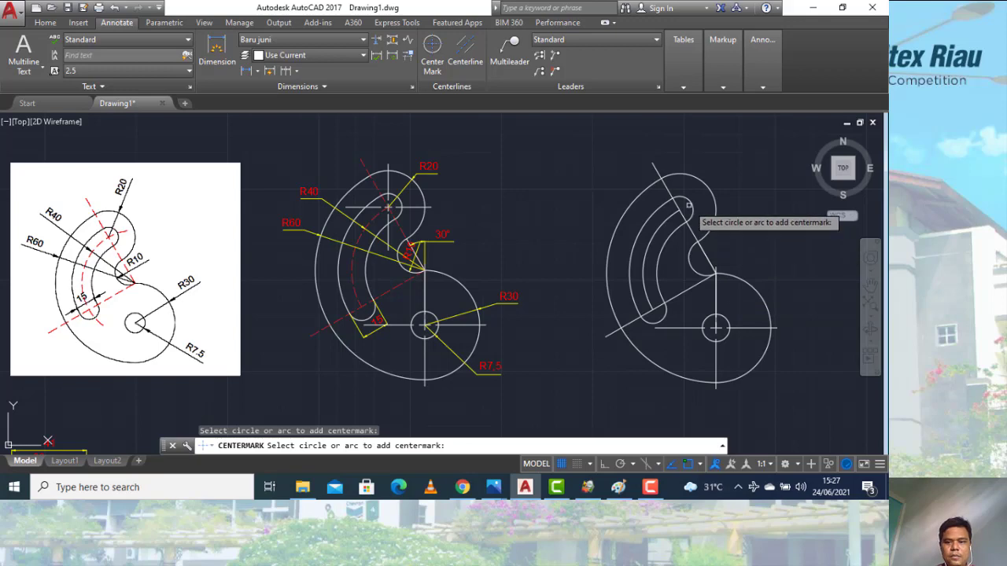
{"action": "left_click", "coordinate": [690, 175]}
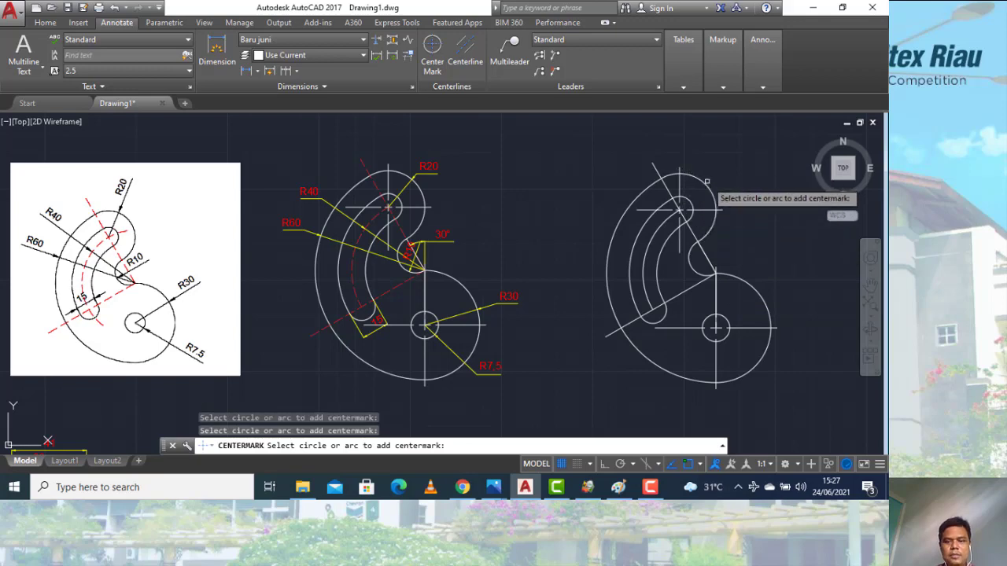
{"action": "key", "text": "Escape"}
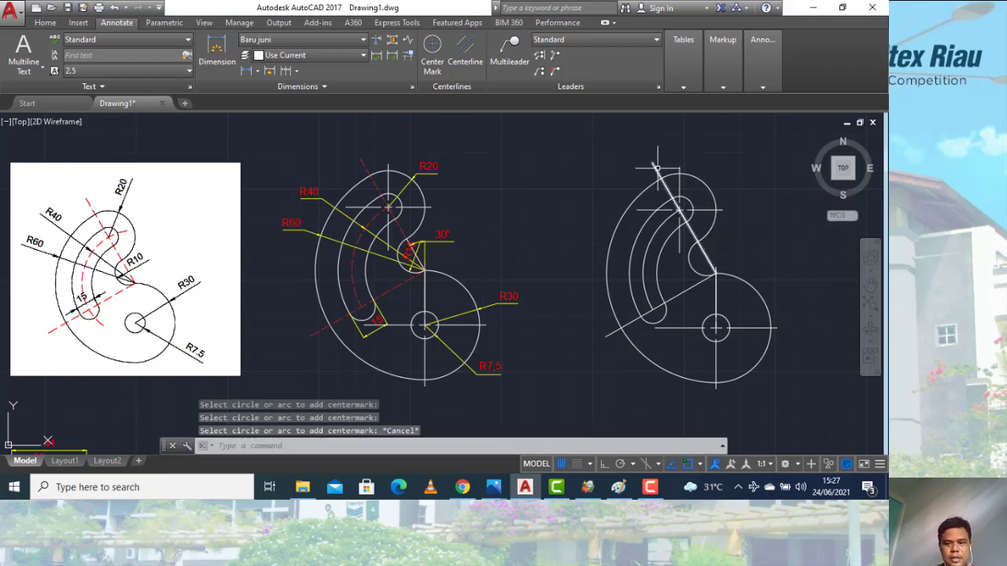
Try to apply the ACAD_ISO02W100 linetype to the redrawn part's two slanted construction lines and slot centre arc through the Linetype Manager
{"action": "left_click", "coordinate": [50, 24]}
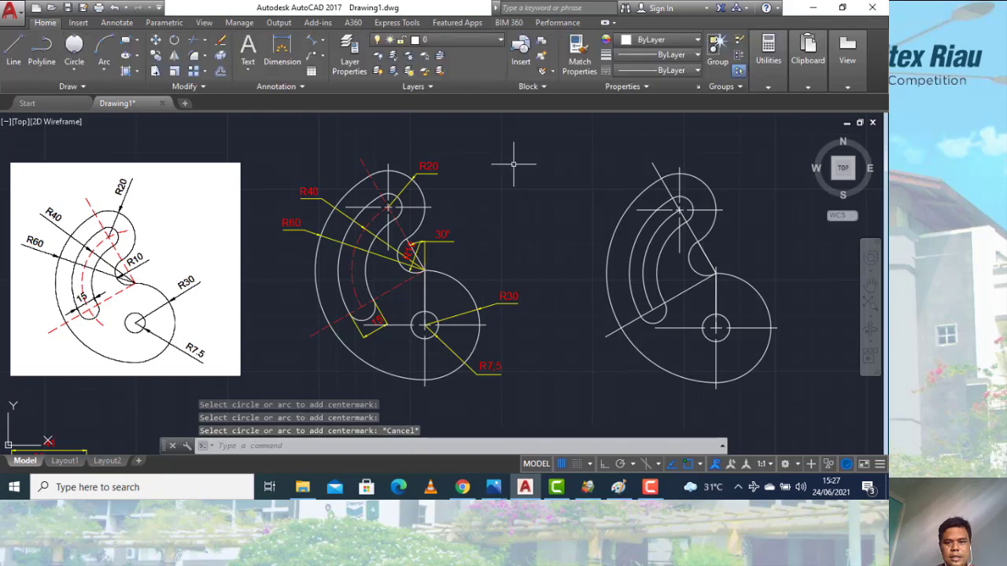
{"action": "left_click", "coordinate": [667, 186]}
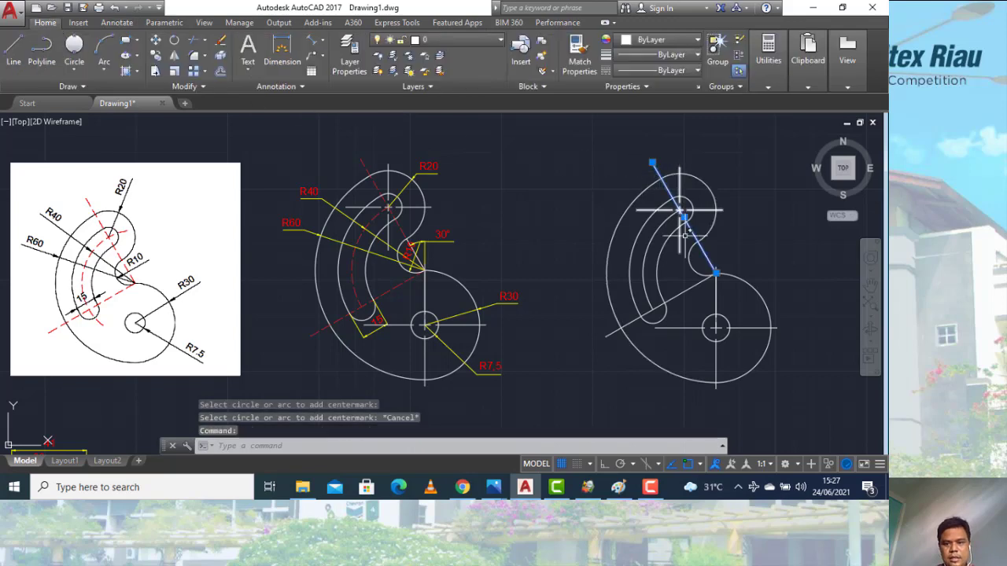
{"action": "left_click", "coordinate": [665, 302]}
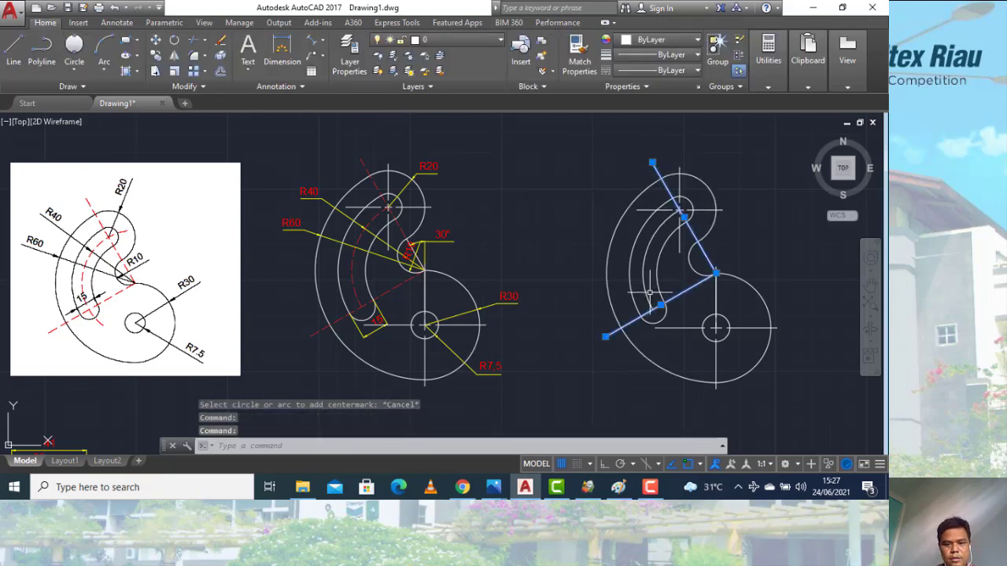
{"action": "left_click", "coordinate": [650, 292]}
{"action": "left_click", "coordinate": [645, 289]}
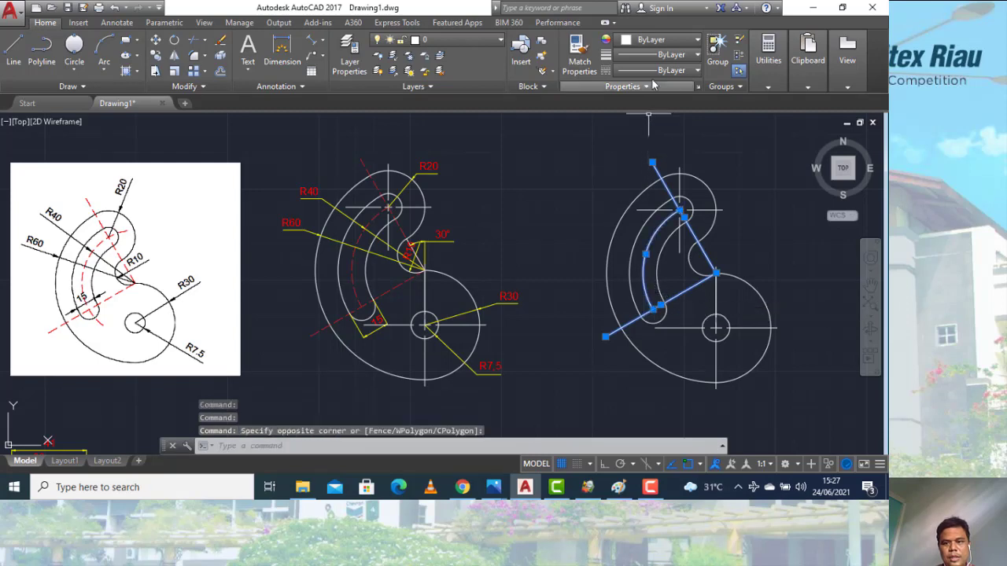
{"action": "left_click", "coordinate": [678, 71]}
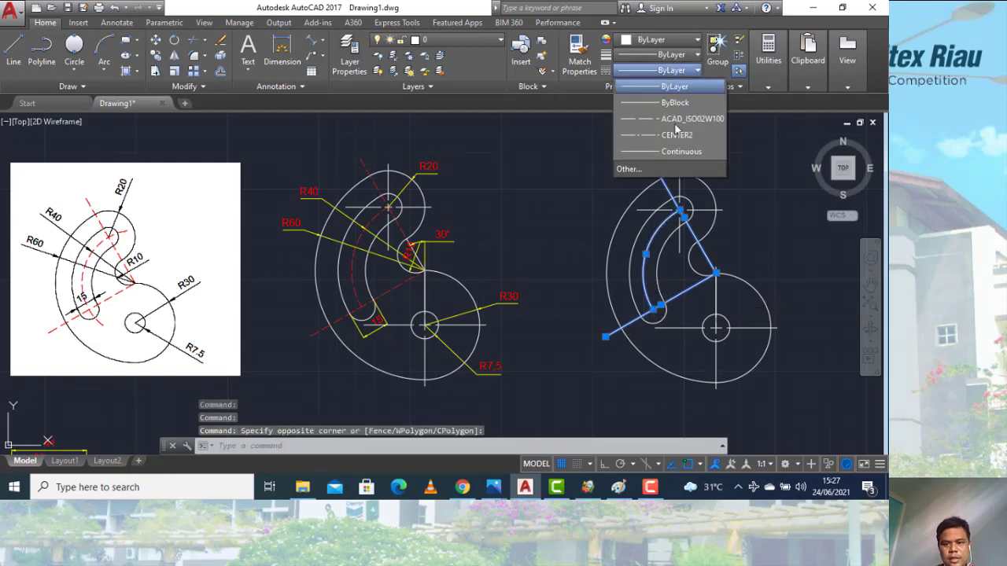
{"action": "left_click", "coordinate": [659, 170]}
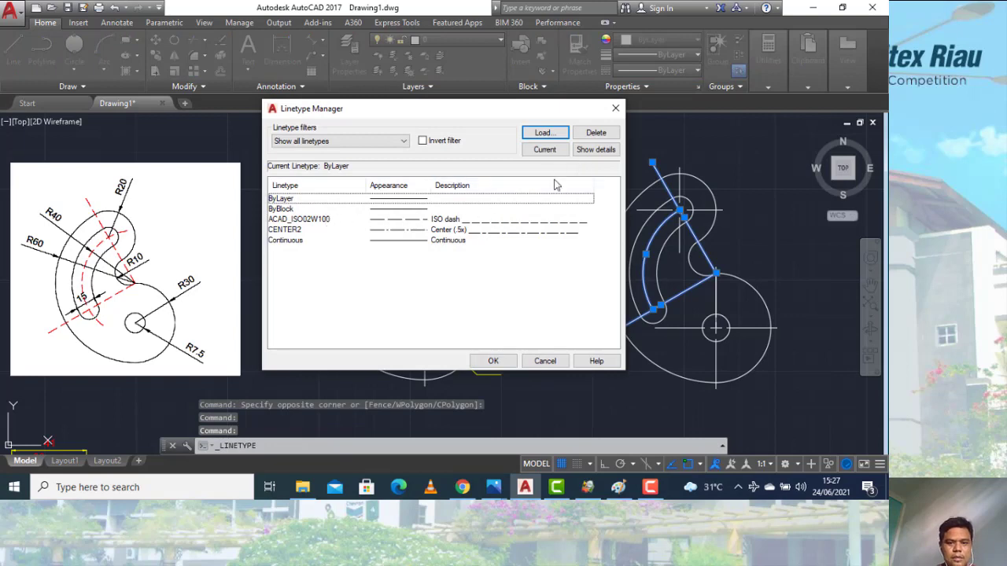
{"action": "left_click", "coordinate": [472, 224]}
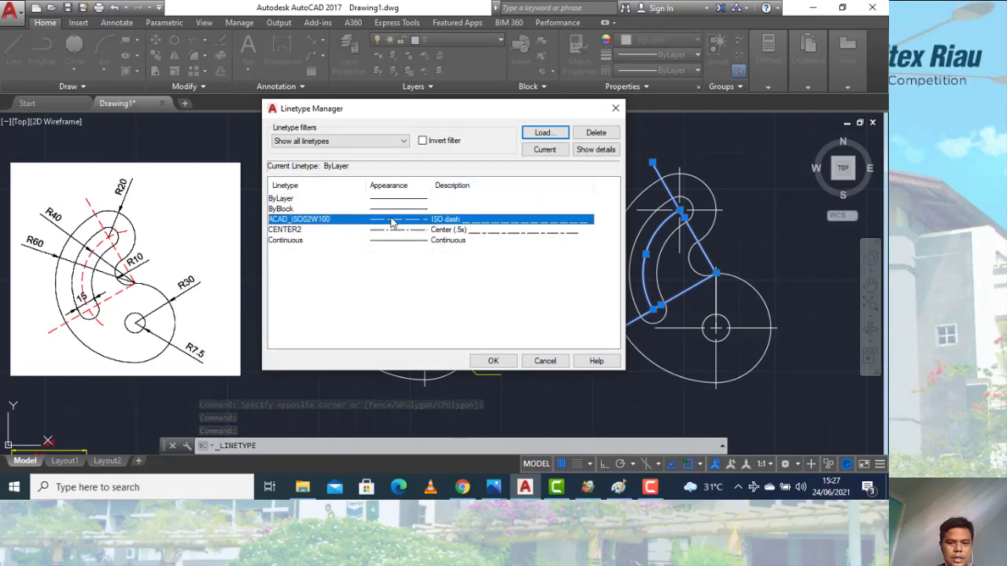
{"action": "left_click", "coordinate": [493, 360]}
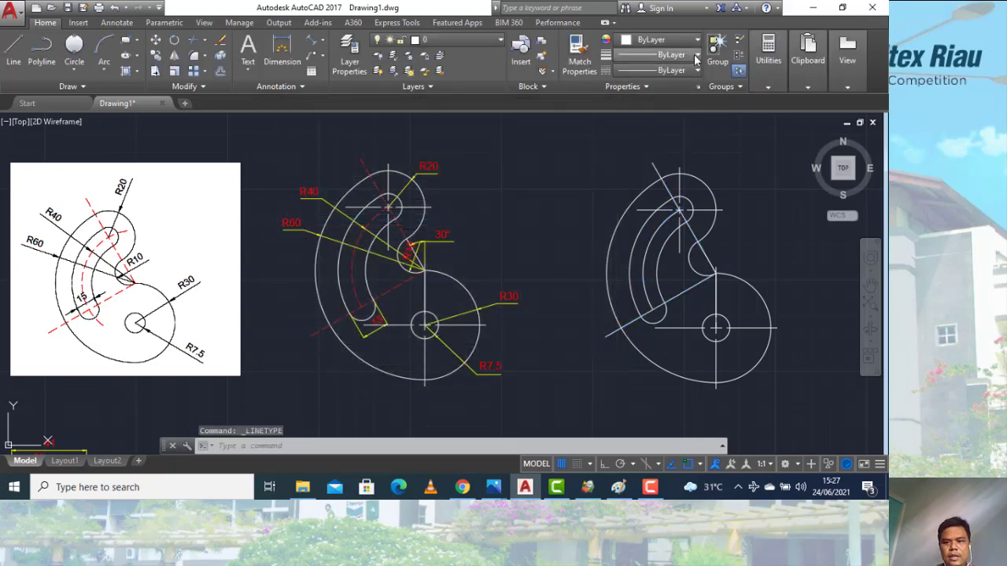
Set the current object color to red 205,32,39
{"action": "left_click", "coordinate": [696, 57]}
{"action": "left_click", "coordinate": [696, 57]}
{"action": "left_click", "coordinate": [683, 39]}
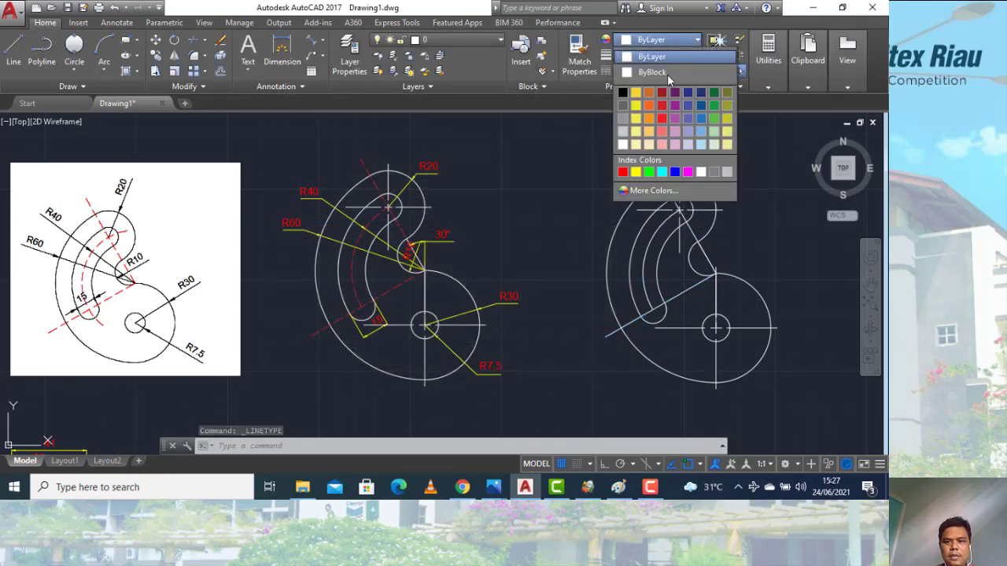
{"action": "left_click", "coordinate": [663, 110]}
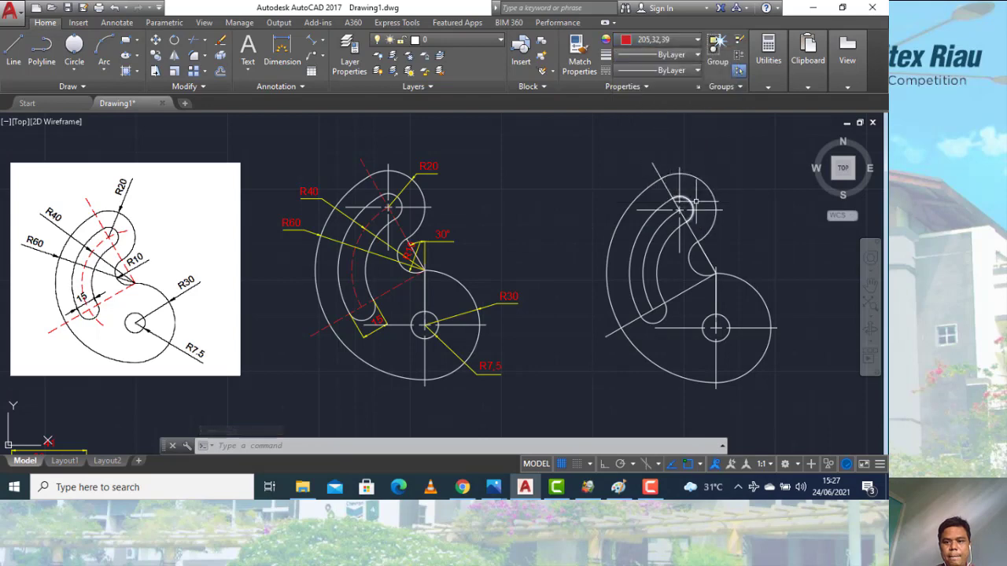
Give the redrawn part's slot centre arc and two slanted construction lines the color 205,32,39 and the ACAD_ISO02W100 linetype
{"action": "left_click", "coordinate": [658, 230]}
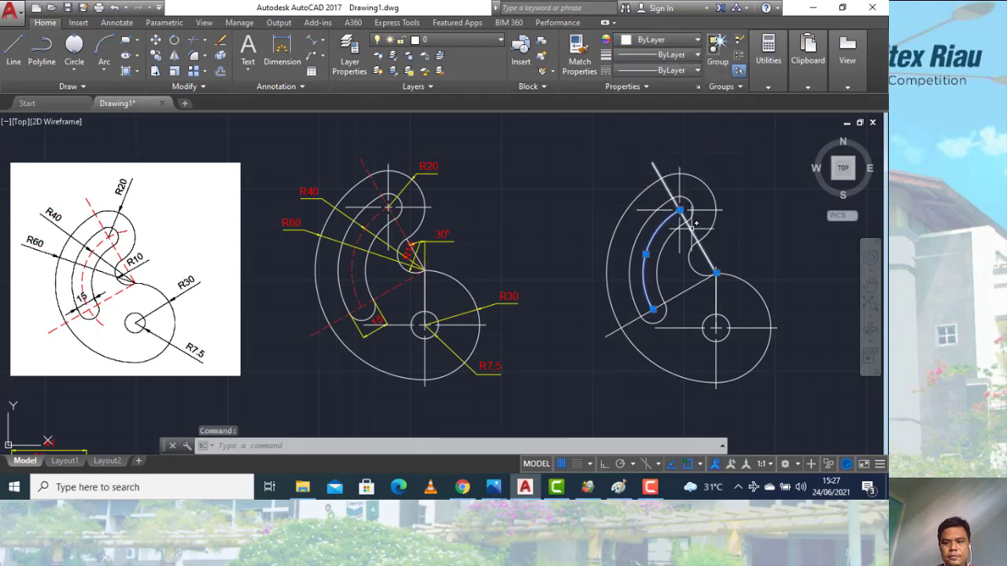
{"action": "left_click", "coordinate": [696, 240]}
{"action": "left_click", "coordinate": [684, 291]}
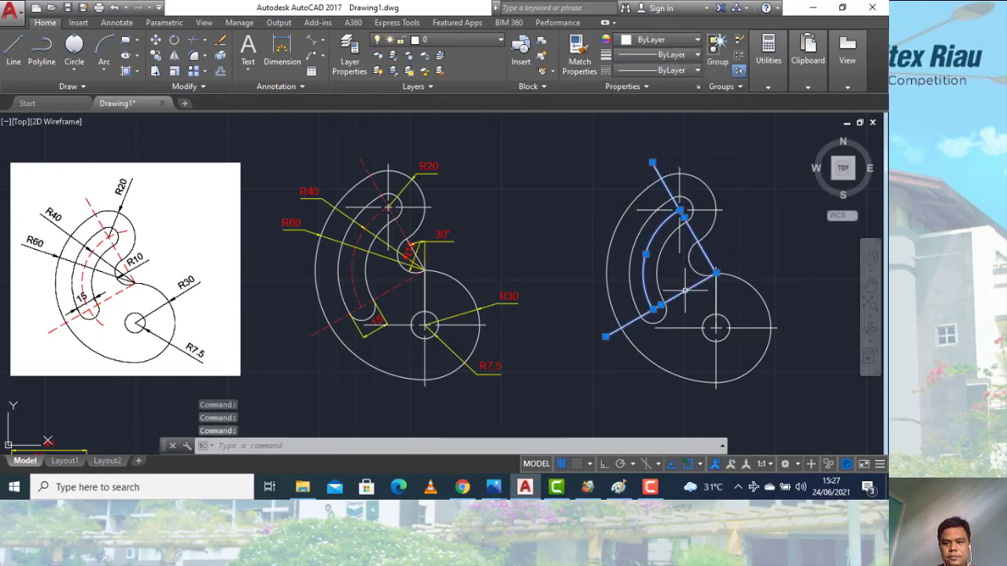
{"action": "left_click", "coordinate": [669, 39]}
{"action": "left_click", "coordinate": [663, 110]}
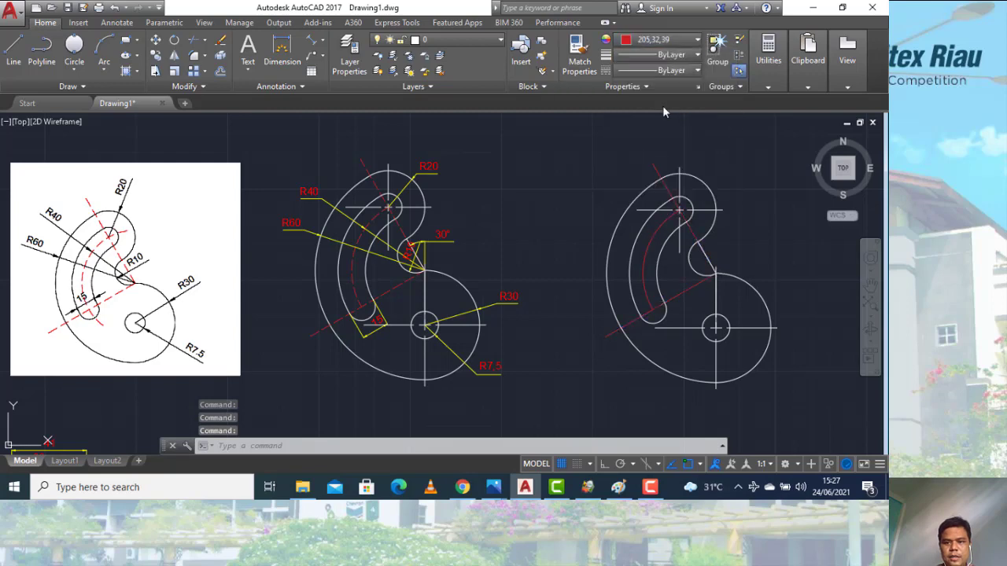
{"action": "left_click", "coordinate": [670, 70]}
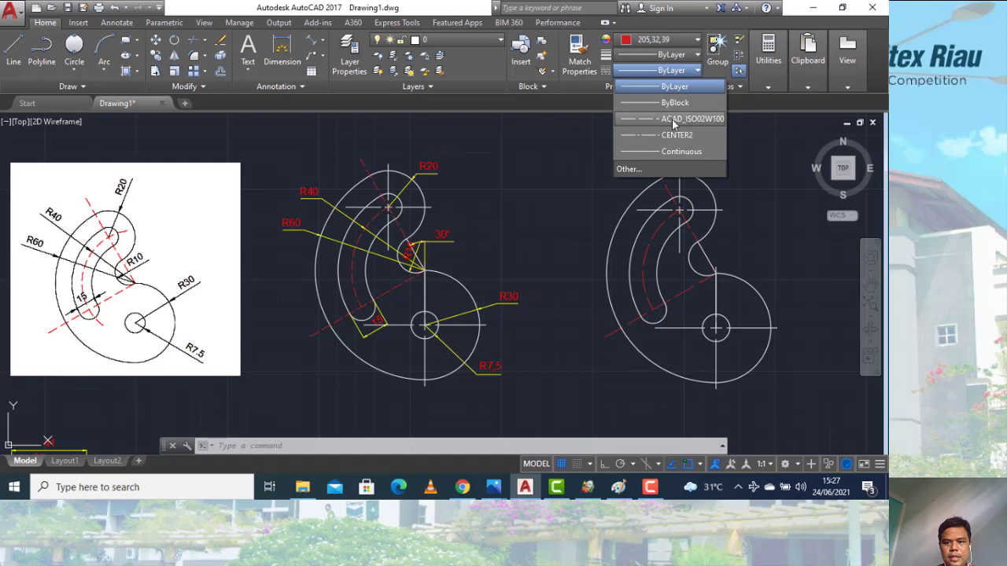
{"action": "left_click", "coordinate": [672, 119]}
{"action": "key", "text": "Escape"}
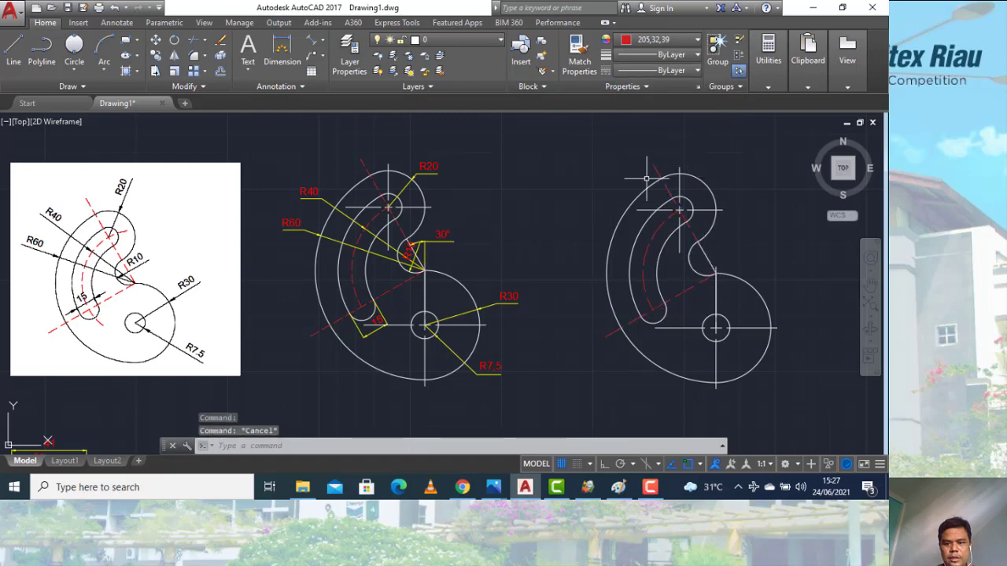
Set the linetype scale of the lower slanted construction line to 0.5 in its properties
{"action": "left_click", "coordinate": [679, 295]}
{"action": "right_click", "coordinate": [679, 294]}
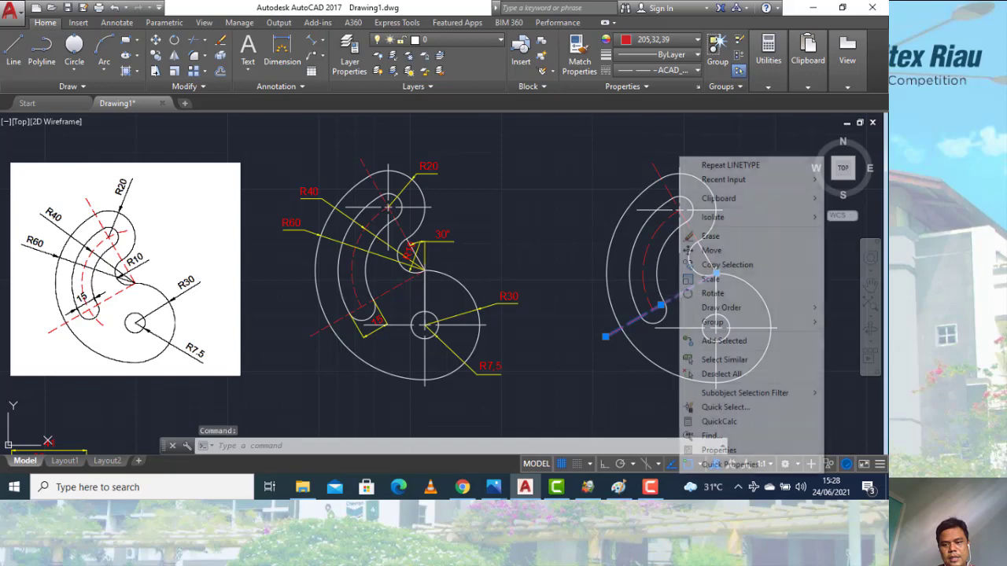
{"action": "left_click", "coordinate": [716, 450]}
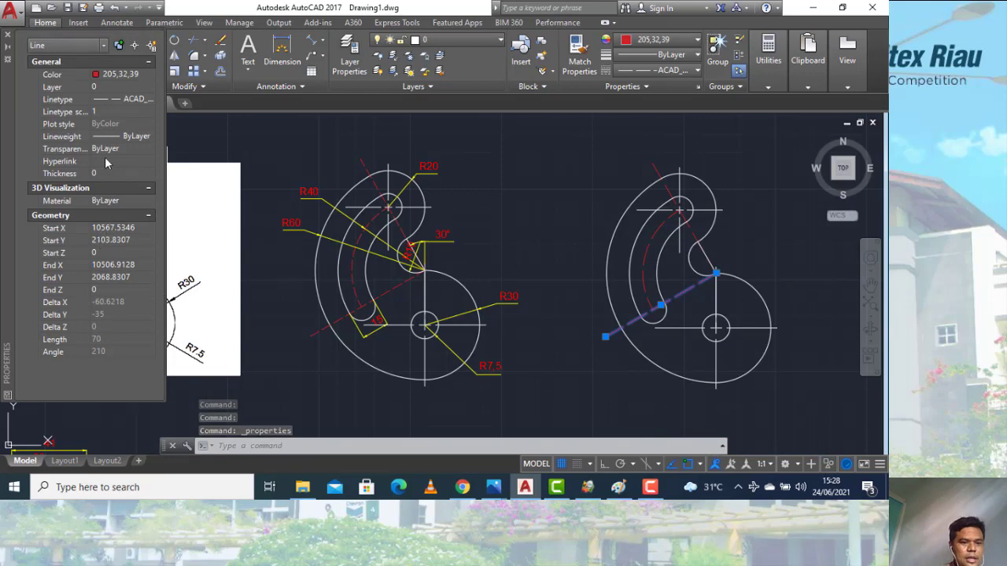
{"action": "left_click", "coordinate": [107, 112]}
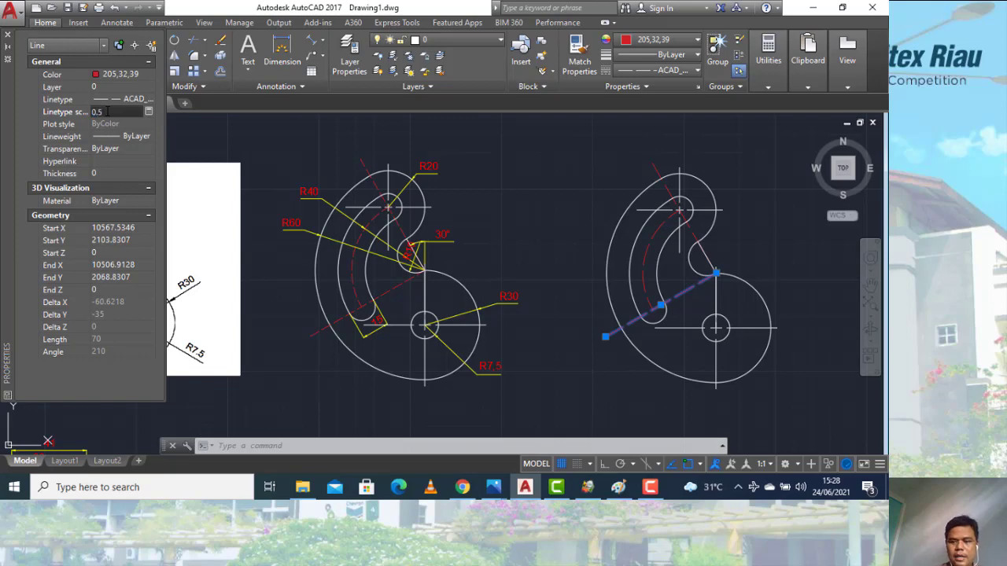
{"action": "key", "text": "Return"}
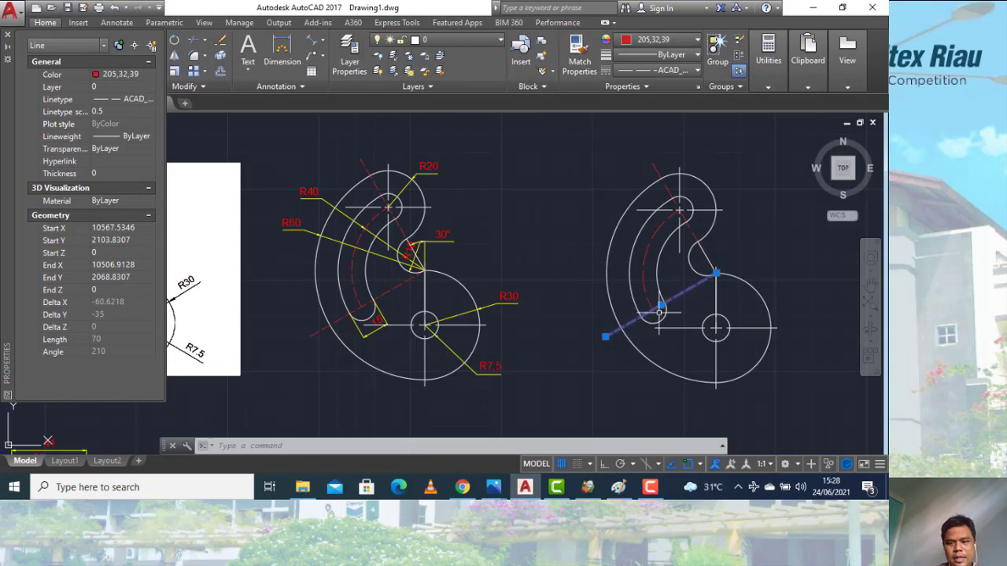
{"action": "left_click", "coordinate": [9, 38]}
{"action": "key", "text": "Escape"}
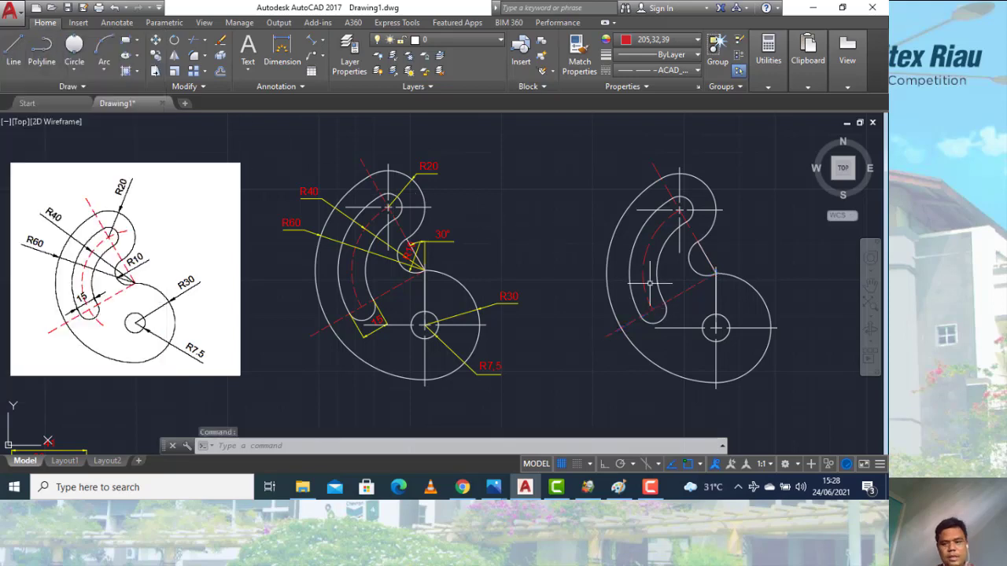
{"action": "key", "text": "Escape"}
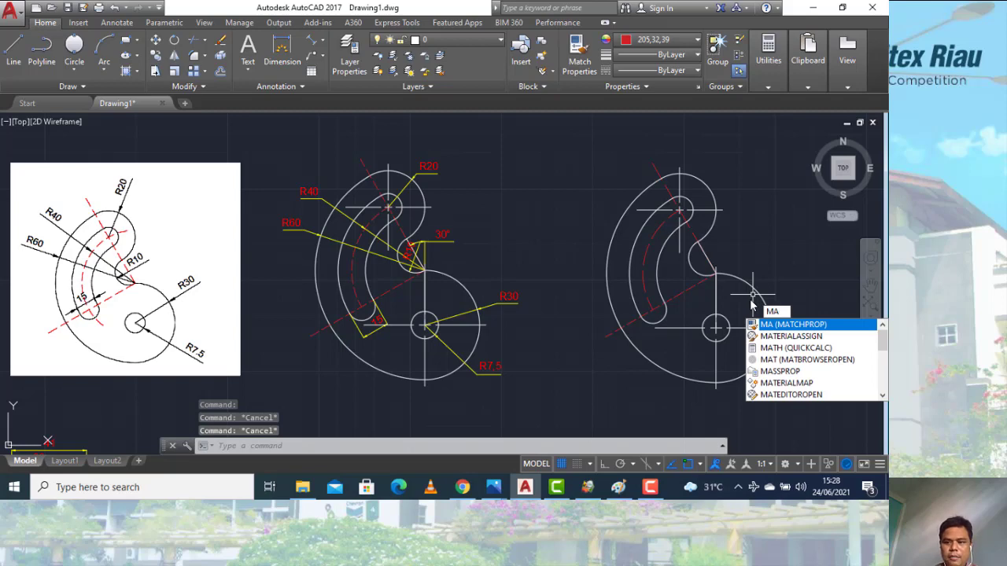
Match the properties of the lower slanted construction line onto the slot centre arc and the upper slanted line
{"action": "key", "text": "Return"}
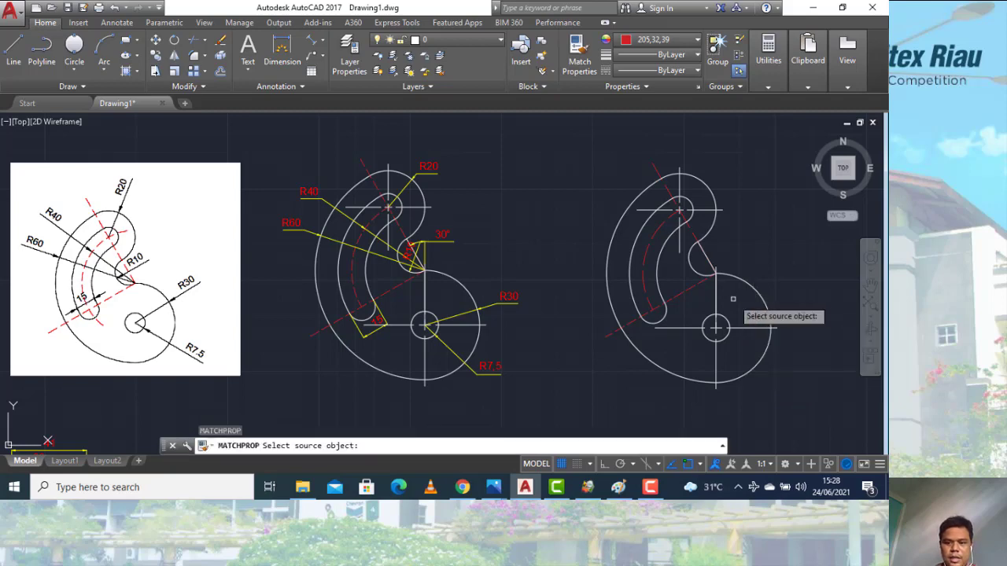
{"action": "left_click", "coordinate": [685, 291]}
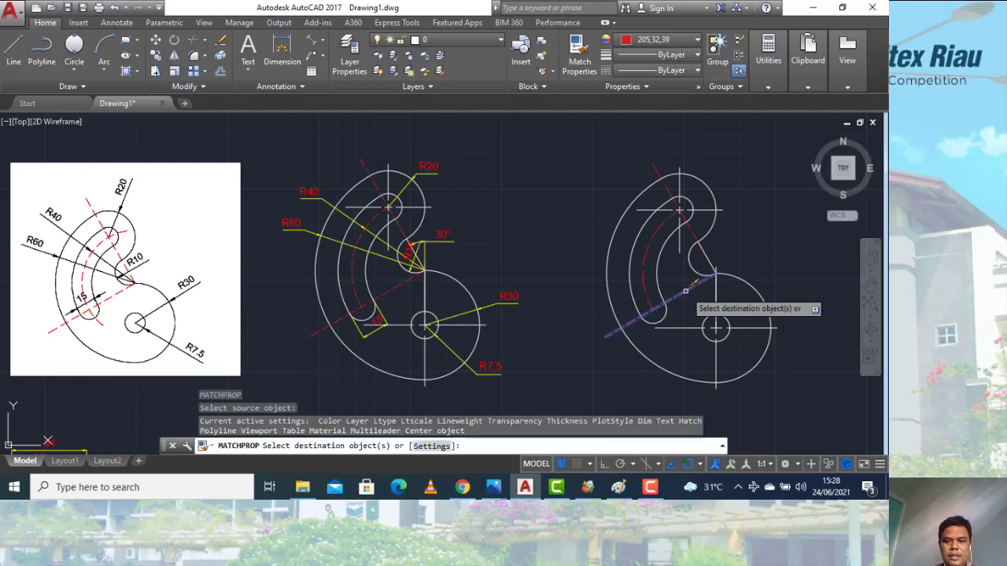
{"action": "left_click", "coordinate": [650, 254]}
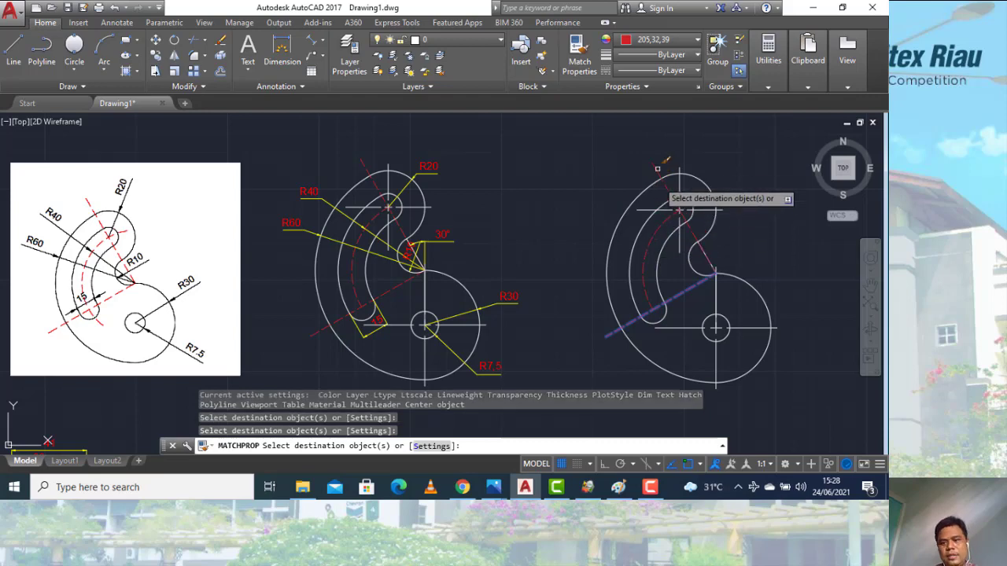
{"action": "key", "text": "Escape"}
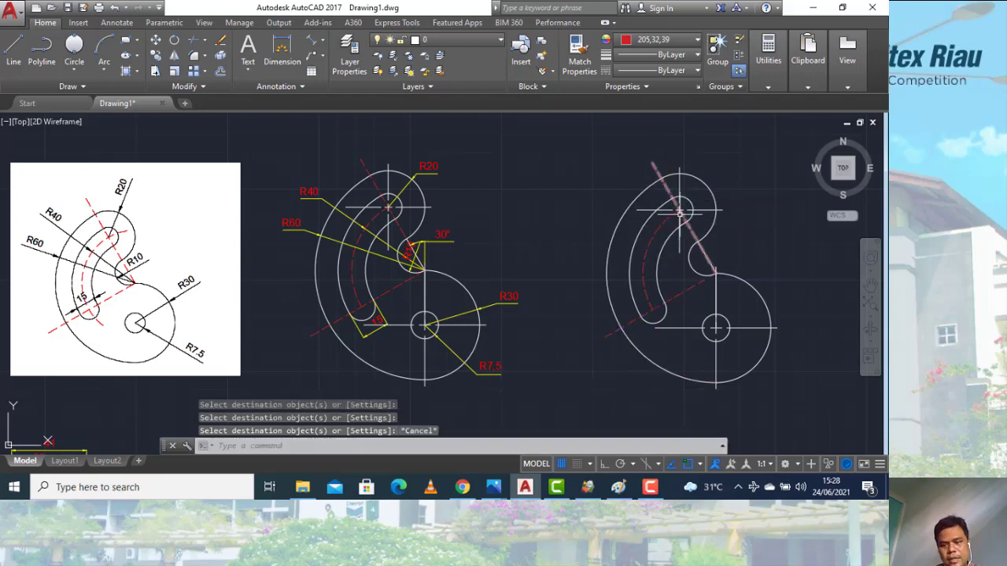
{"action": "key", "text": "Escape"}
{"action": "left_click", "coordinate": [719, 263]}
{"action": "left_click", "coordinate": [708, 260]}
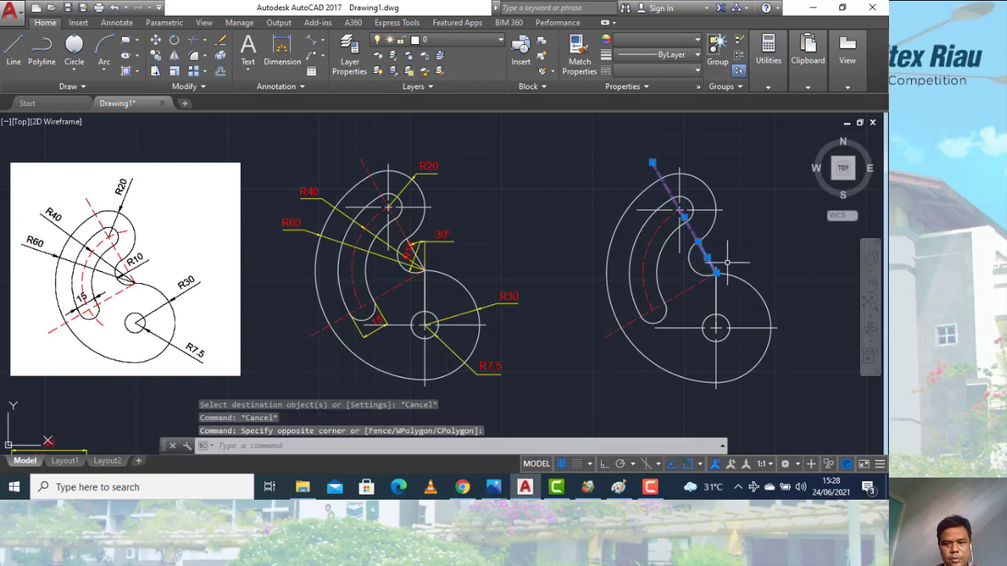
{"action": "key", "text": "Escape"}
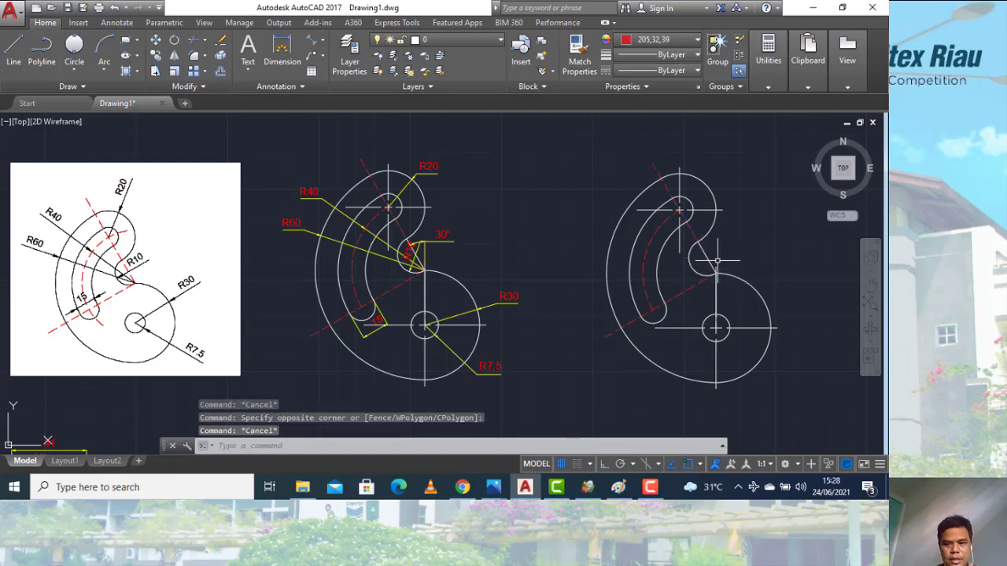
{"action": "left_click", "coordinate": [706, 260]}
{"action": "key", "text": "Escape"}
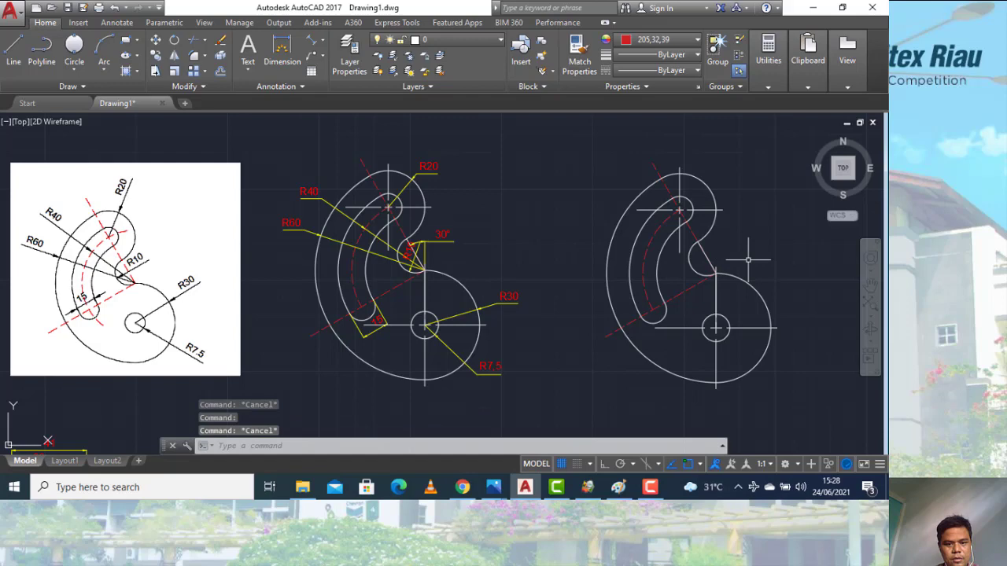
Add a radius dimension to the redrawn part's large outer arc, with its text outside the part on the left
{"action": "left_click", "coordinate": [323, 41]}
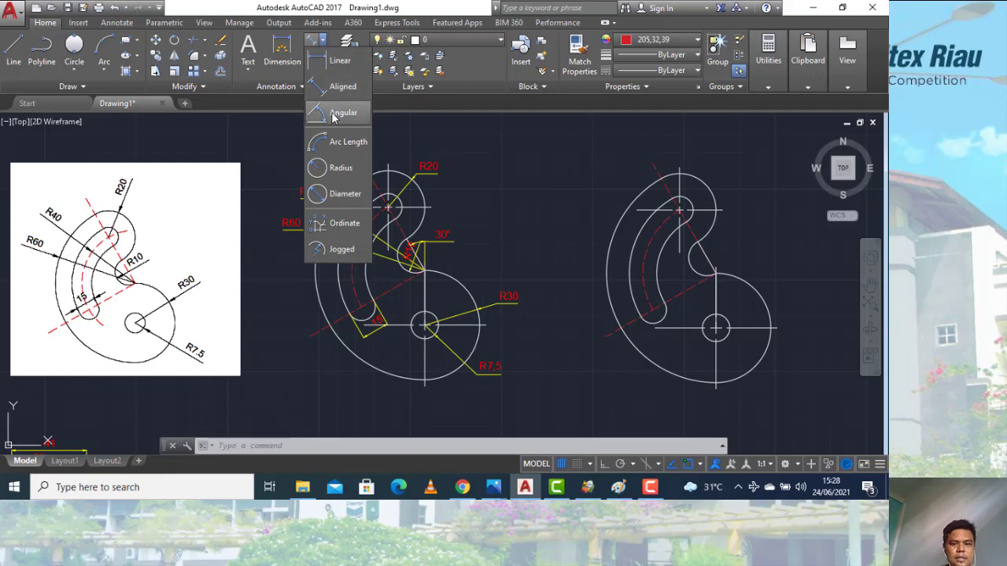
{"action": "left_click", "coordinate": [338, 168]}
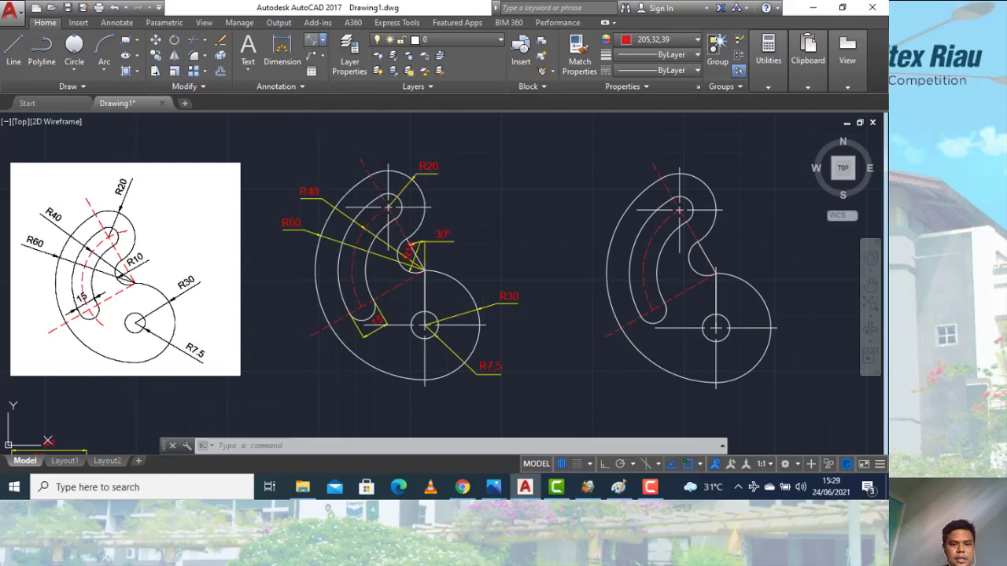
{"action": "left_click", "coordinate": [605, 247]}
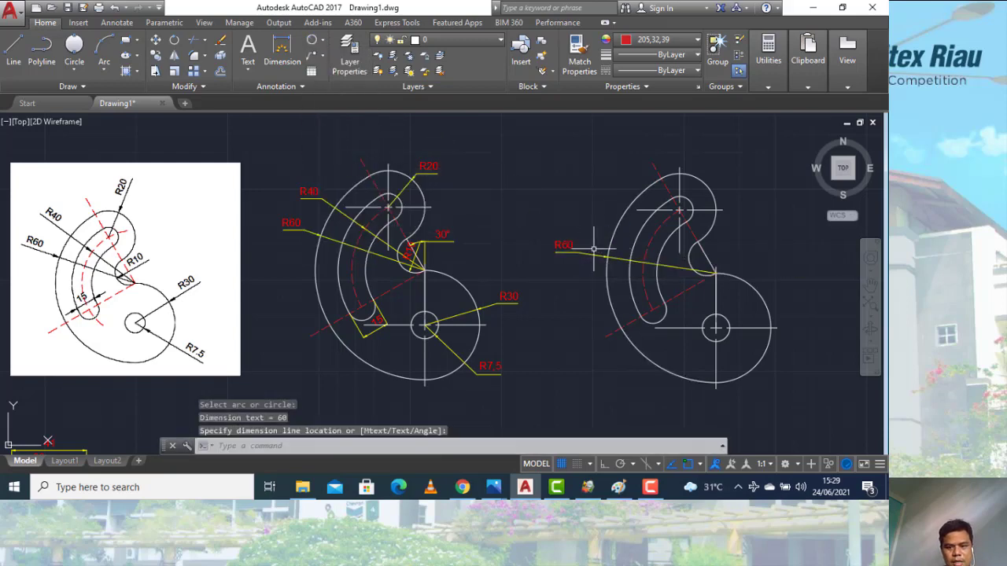
{"action": "left_click", "coordinate": [594, 249]}
Add radius dimensions to the slot centre arc and the hook head's outer arc, placing their texts outside the part
{"action": "key", "text": "Return"}
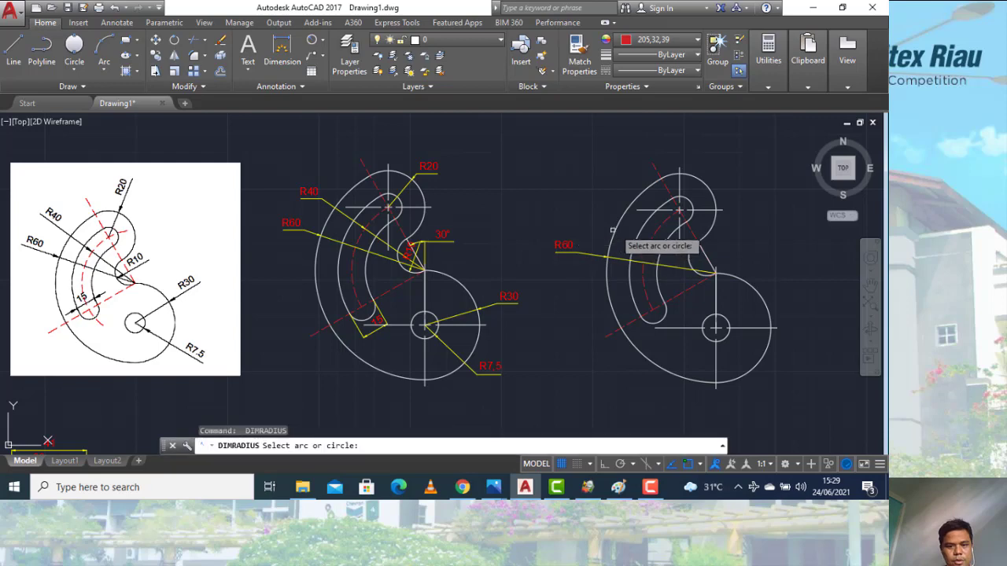
{"action": "left_click", "coordinate": [656, 232]}
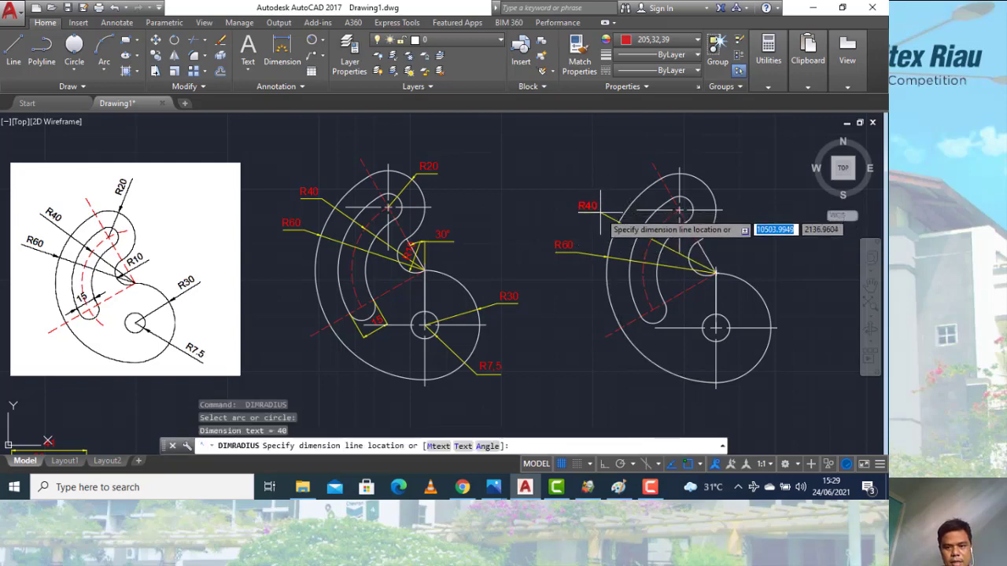
{"action": "left_click", "coordinate": [601, 207]}
{"action": "key", "text": "Return"}
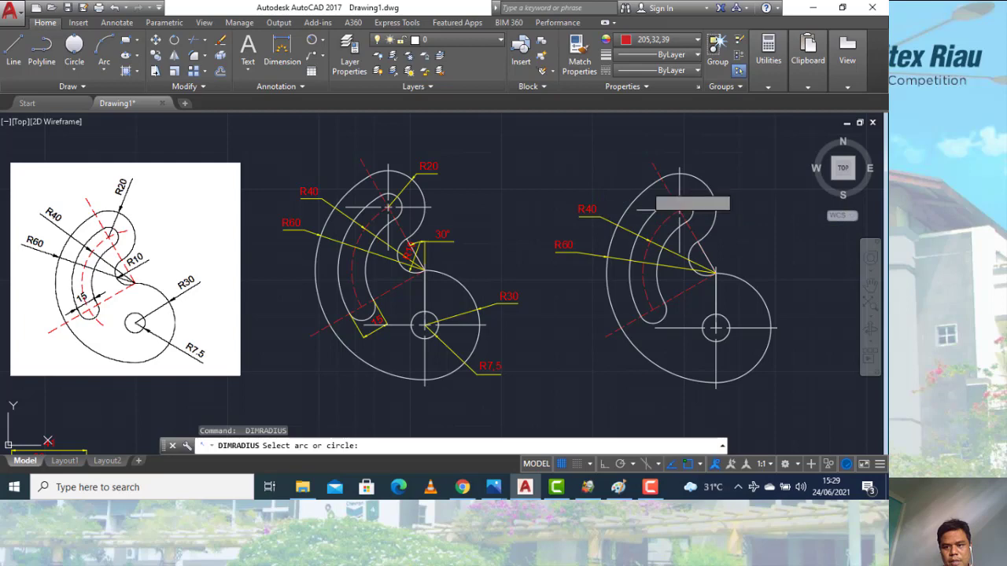
{"action": "left_click", "coordinate": [657, 189]}
{"action": "left_click", "coordinate": [721, 167]}
{"action": "key", "text": "Return"}
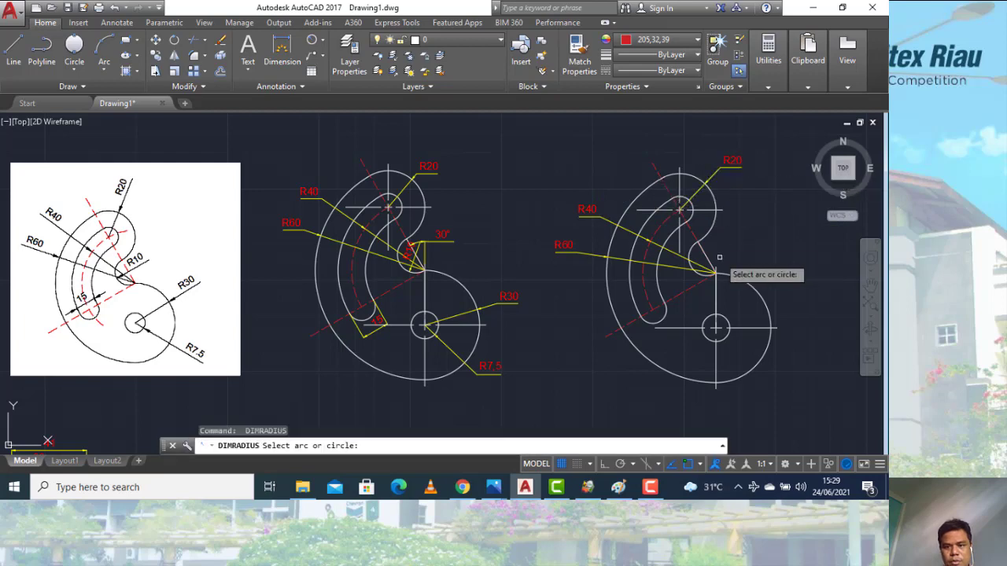
Add radius dimensions to the redrawn part's small notch arc and its large lower-right arc, with the texts on the right
{"action": "left_click", "coordinate": [707, 257]}
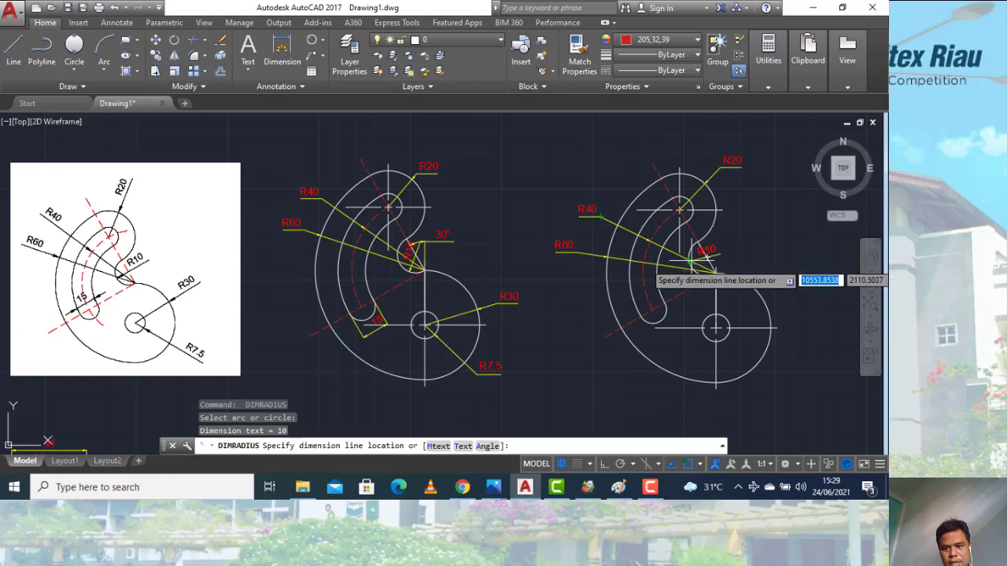
{"action": "left_click", "coordinate": [710, 256]}
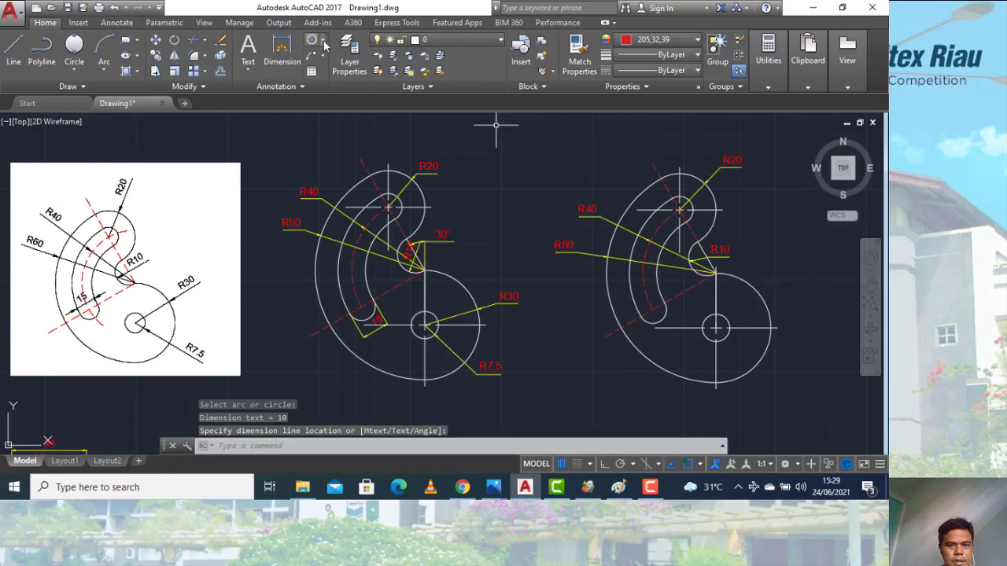
{"action": "key", "text": "Return"}
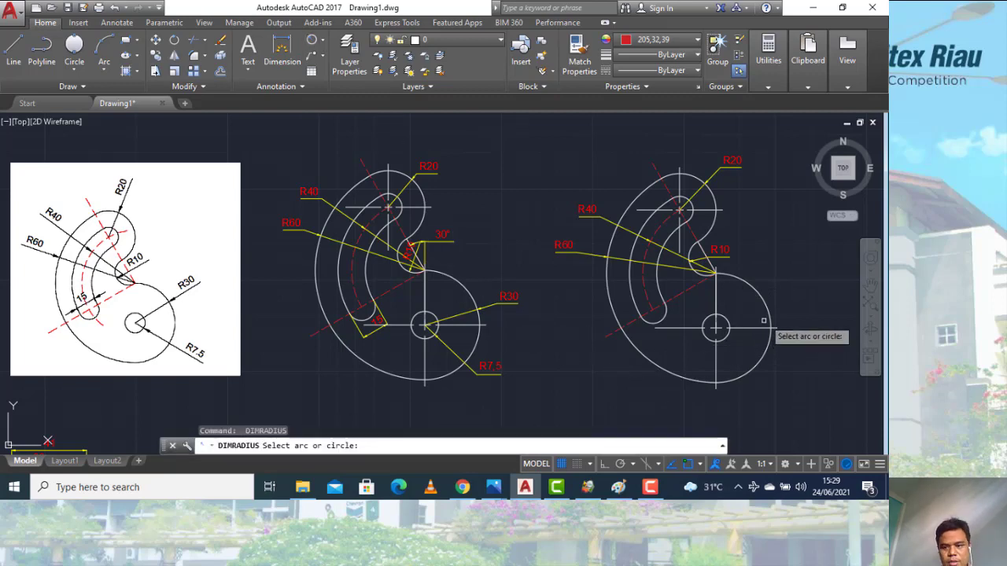
{"action": "left_click", "coordinate": [770, 317]}
{"action": "left_click", "coordinate": [783, 320]}
Add a radius dimension to the redrawn part's small hole circle, placing its text outside the part at the lower right
{"action": "key", "text": "Return"}
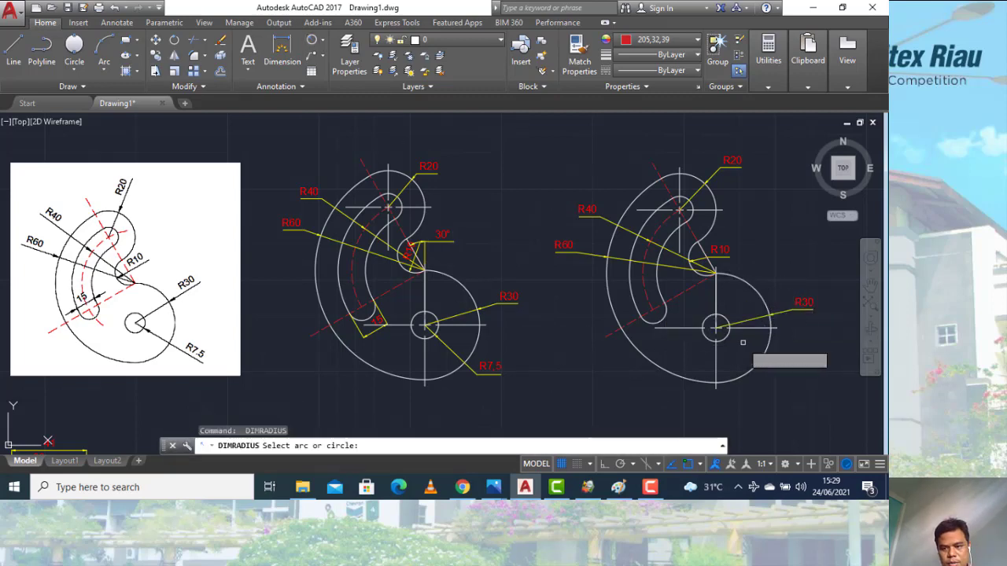
{"action": "left_click", "coordinate": [728, 340]}
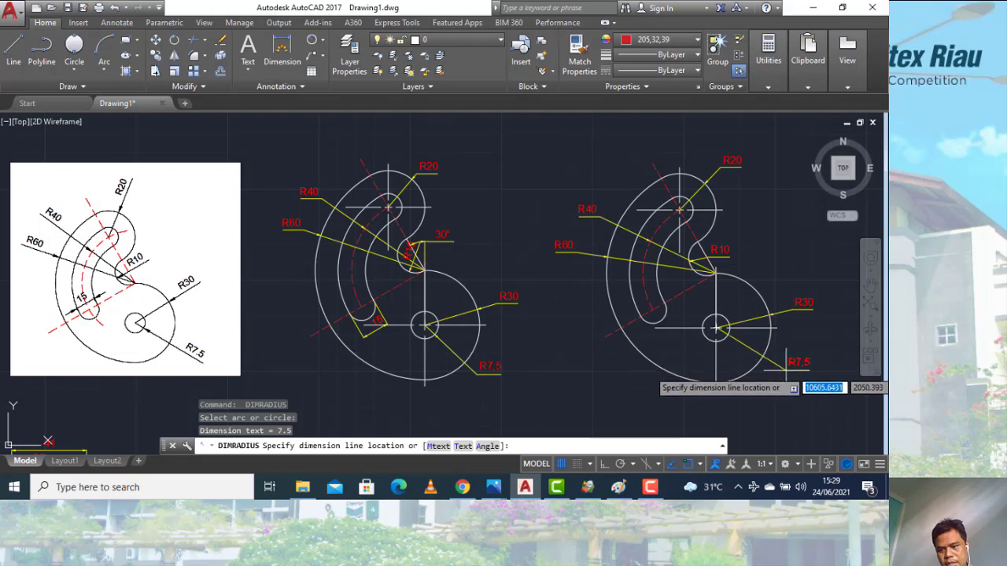
{"action": "left_click", "coordinate": [786, 368]}
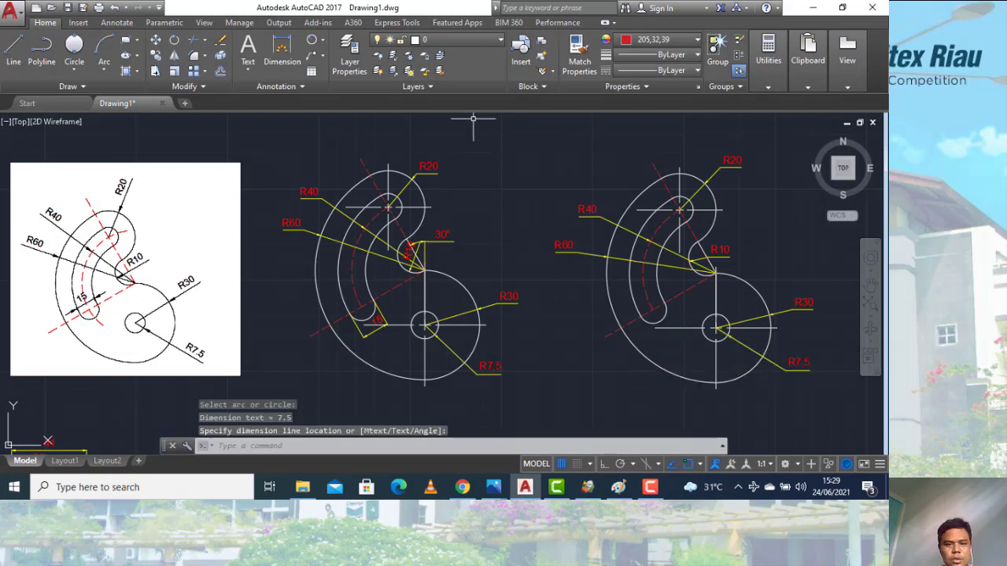
Add an angular dimension between the redrawn part's short slanted line and vertical centreline, placing its arc above the notch
{"action": "left_click", "coordinate": [322, 46]}
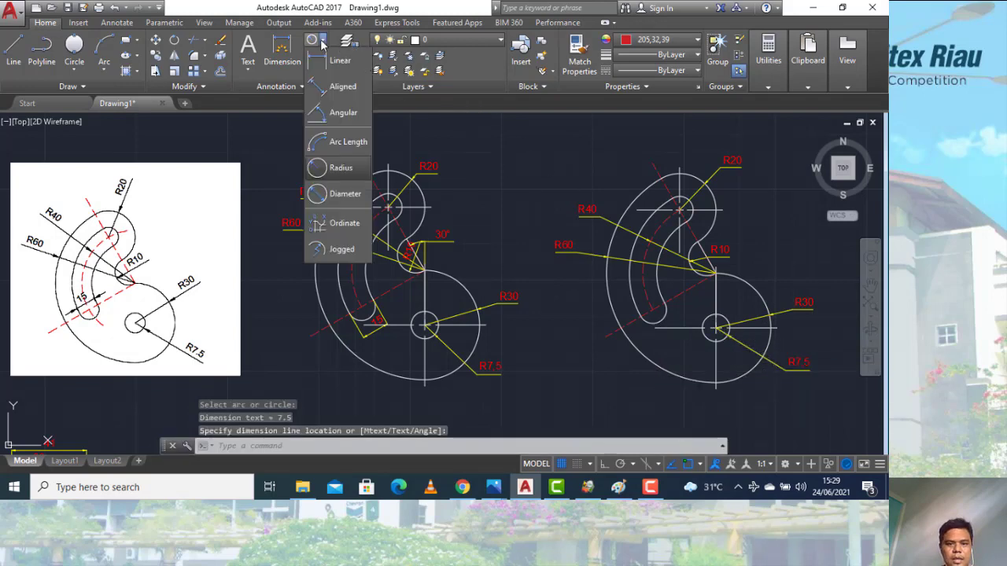
{"action": "left_click", "coordinate": [346, 109]}
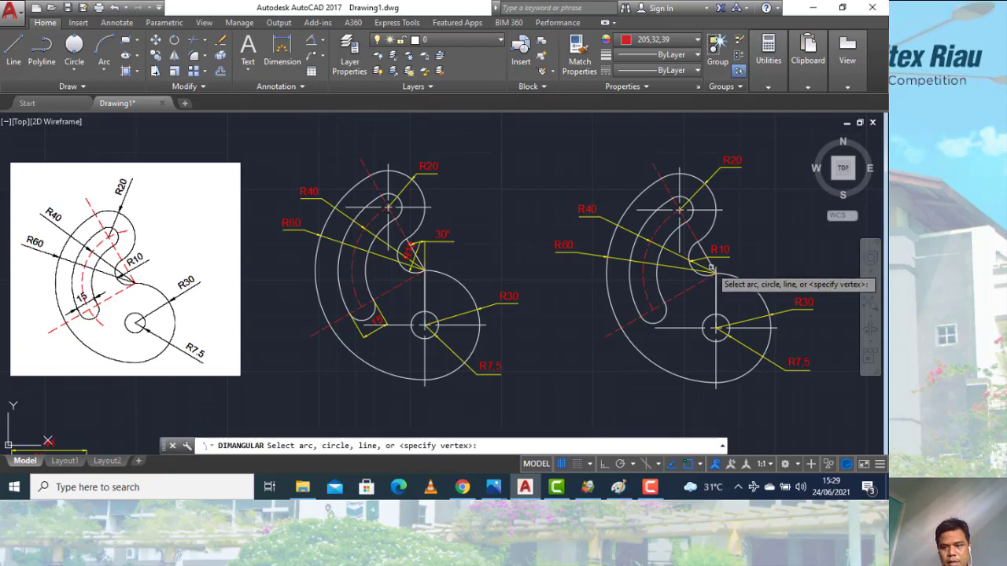
{"action": "left_click", "coordinate": [712, 266]}
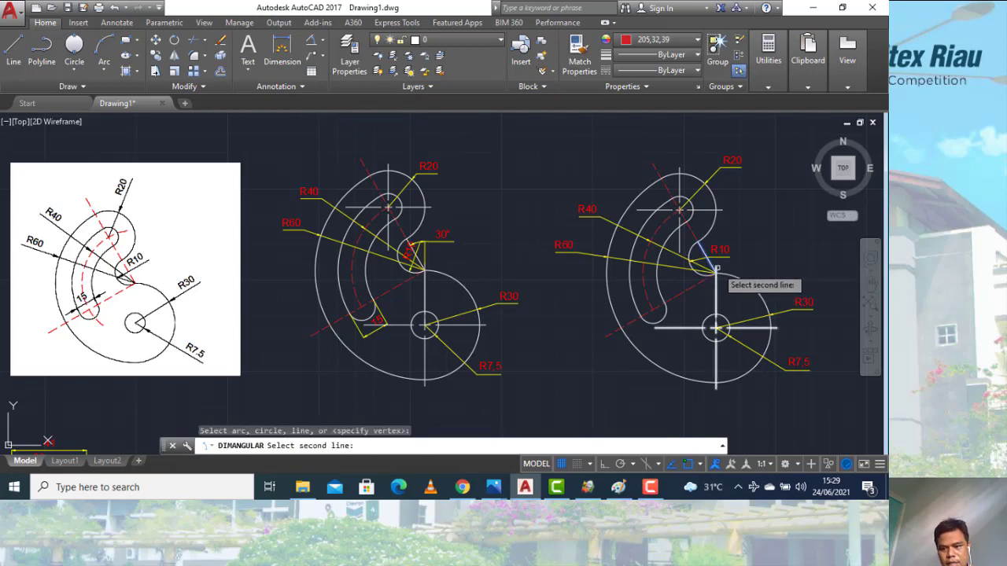
{"action": "left_click", "coordinate": [710, 267]}
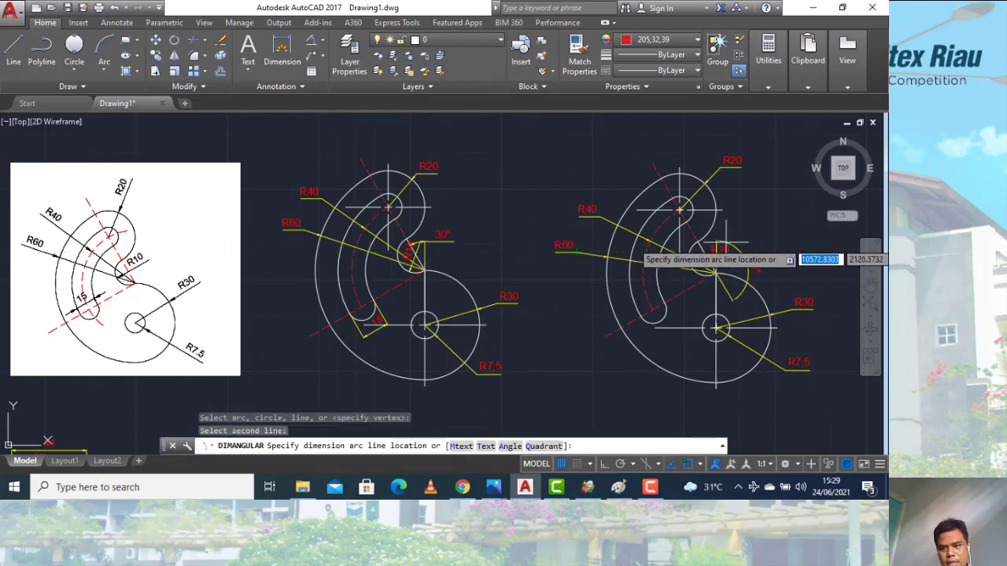
{"action": "scroll", "coordinate": [679, 217], "scroll_direction": "up", "scroll_amount": 4}
{"action": "left_click", "coordinate": [676, 226]}
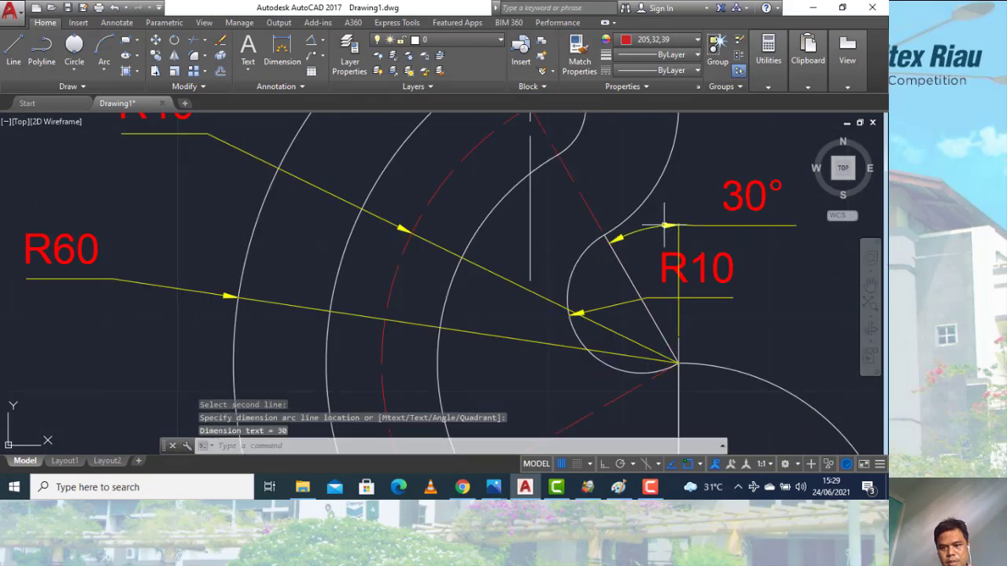
{"action": "scroll", "coordinate": [690, 188], "scroll_direction": "down", "scroll_amount": 4}
{"action": "key", "text": "Escape"}
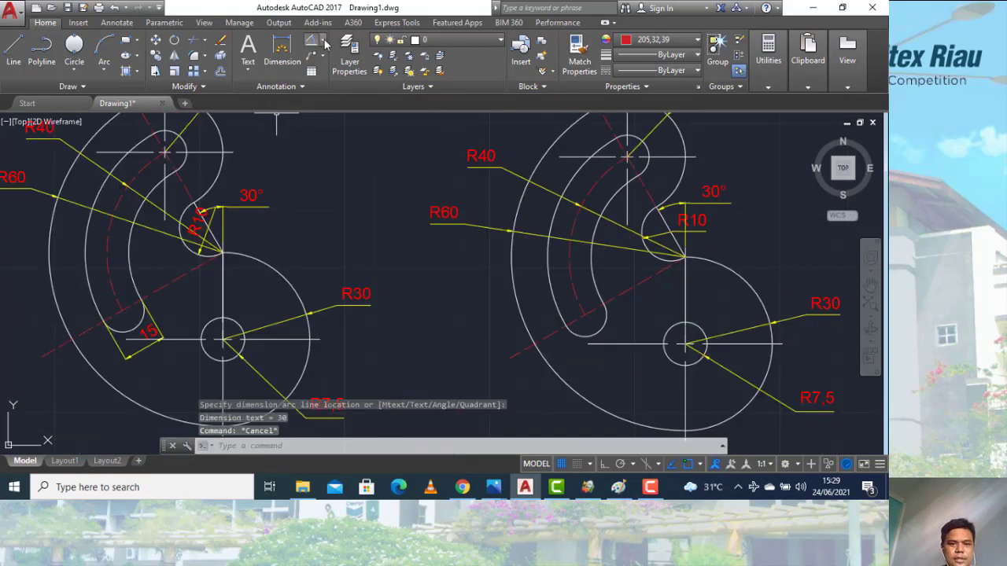
Add an aligned dimension across the slot's lower end on the redrawn part, placing its dimension line below the slot
{"action": "left_click", "coordinate": [323, 41]}
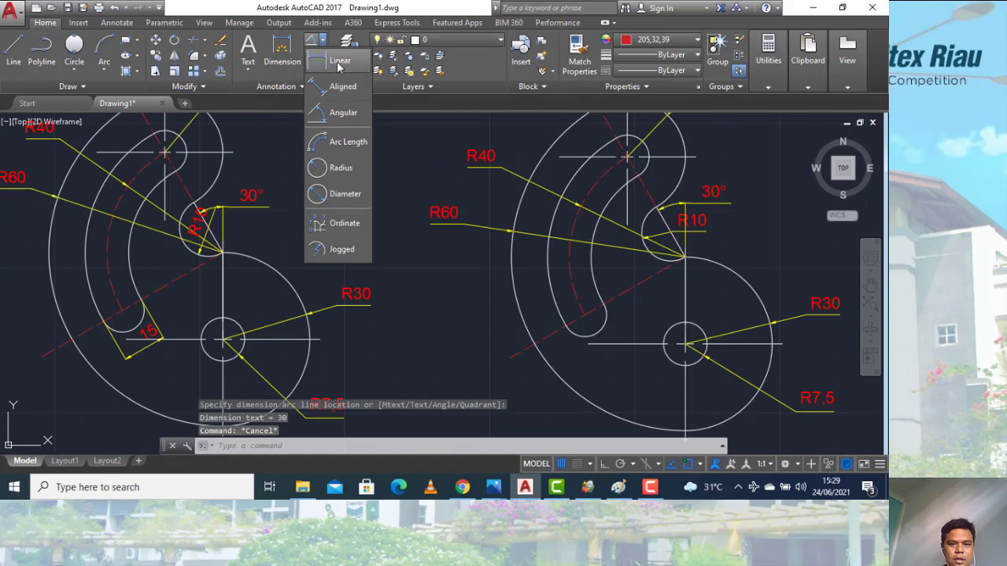
{"action": "left_click", "coordinate": [342, 86]}
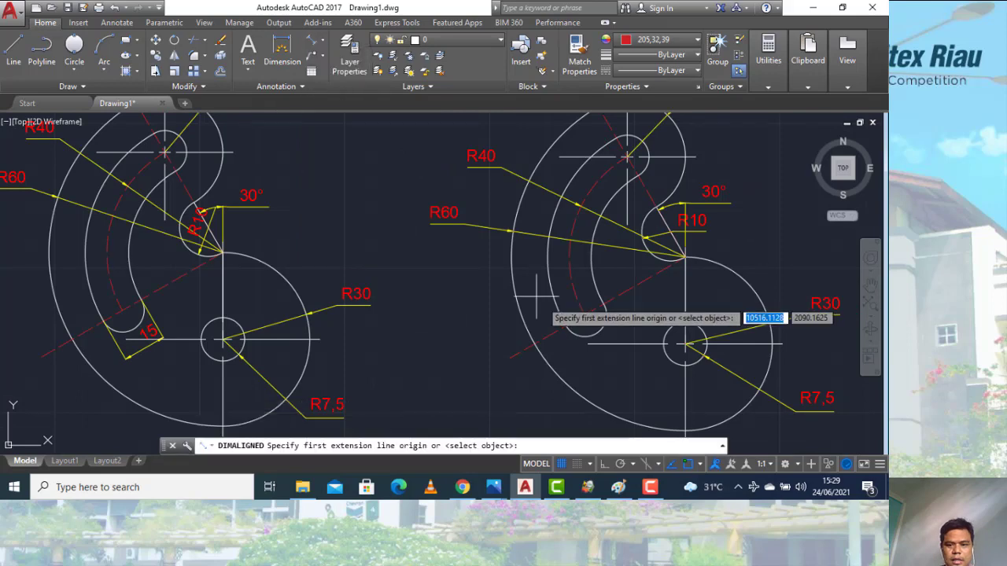
{"action": "left_click", "coordinate": [566, 325]}
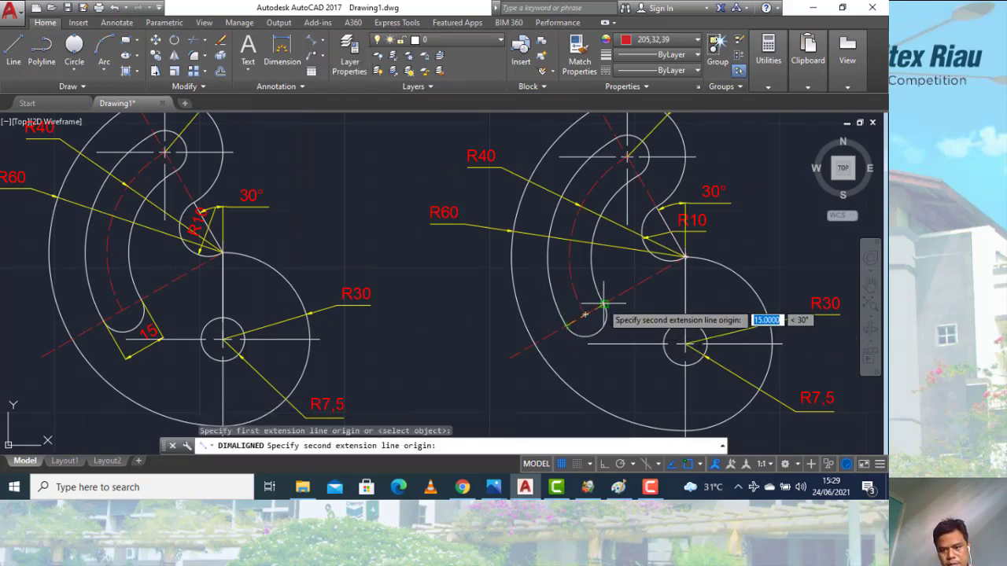
{"action": "left_click", "coordinate": [604, 304]}
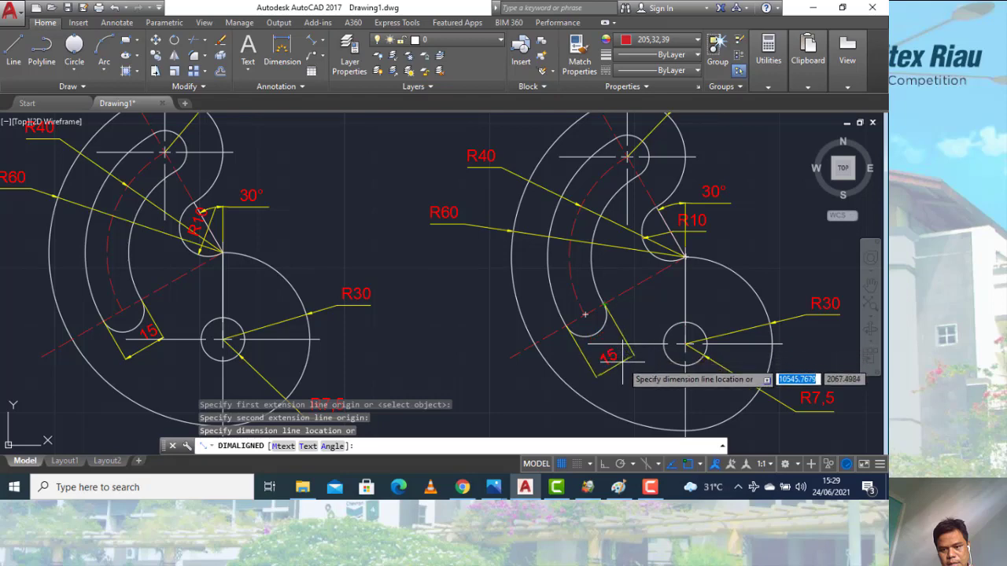
{"action": "left_click", "coordinate": [621, 370]}
{"action": "scroll", "coordinate": [464, 211], "scroll_direction": "down", "scroll_amount": 2}
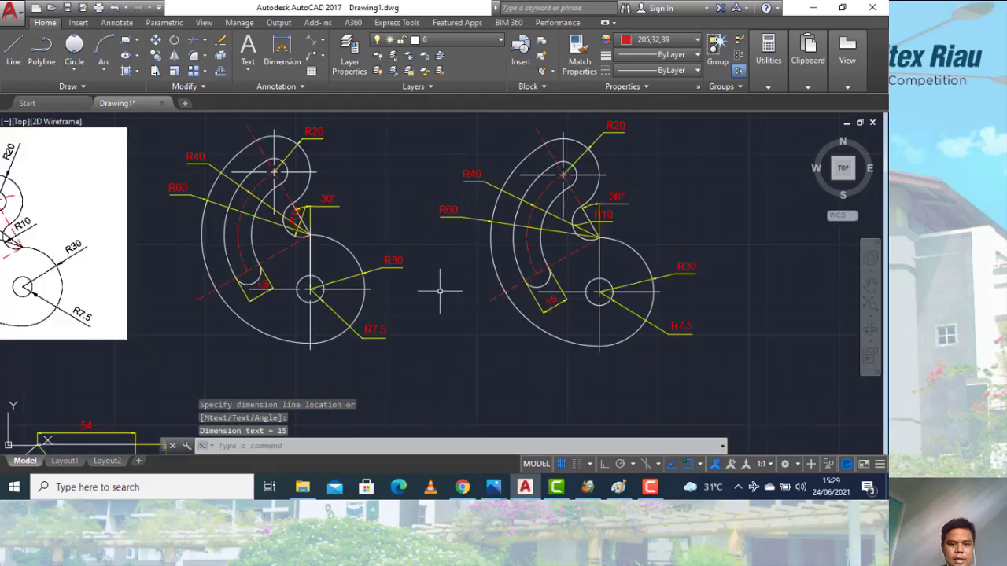
{"action": "middle_click_drag", "start_coordinate": [440, 291], "coordinate": [545, 313]}
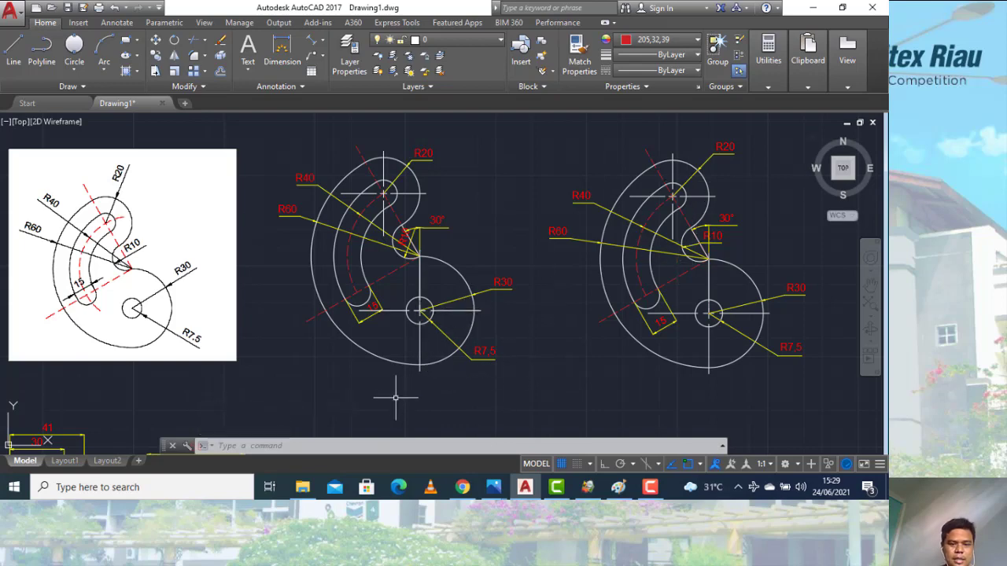
Start redrawing the angular profile beside its dimensioned reference, with Ortho on: a line 40 to the left, then 10 upward
{"action": "mouse_move", "coordinate": [395, 397]}
{"action": "middle_mouse_down"}
{"action": "mouse_move", "coordinate": [505, 153]}
{"action": "mouse_move", "coordinate": [534, 120]}
{"action": "mouse_move", "coordinate": [557, 192]}
{"action": "middle_mouse_up"}
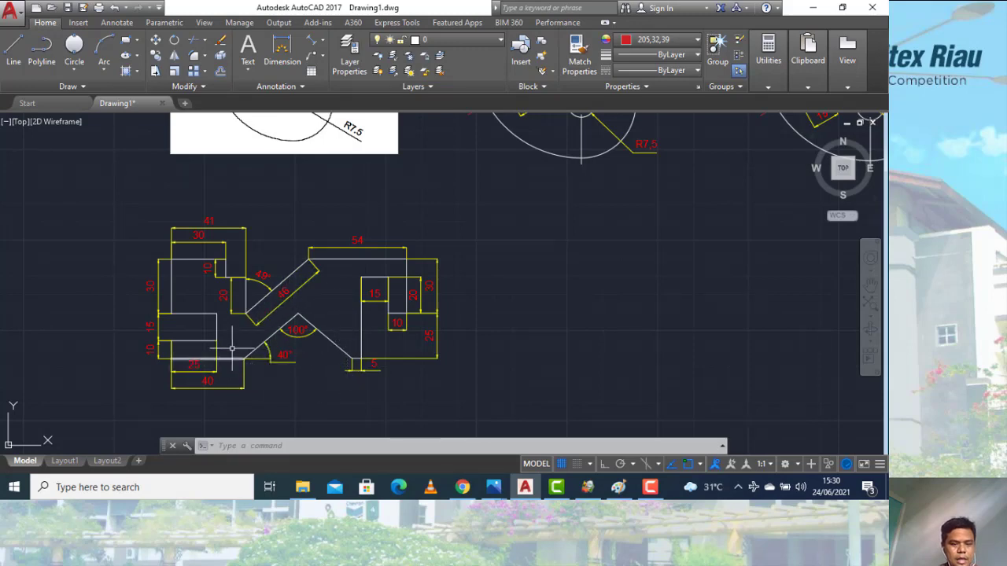
{"action": "scroll", "coordinate": [189, 359], "scroll_direction": "up", "scroll_amount": 2}
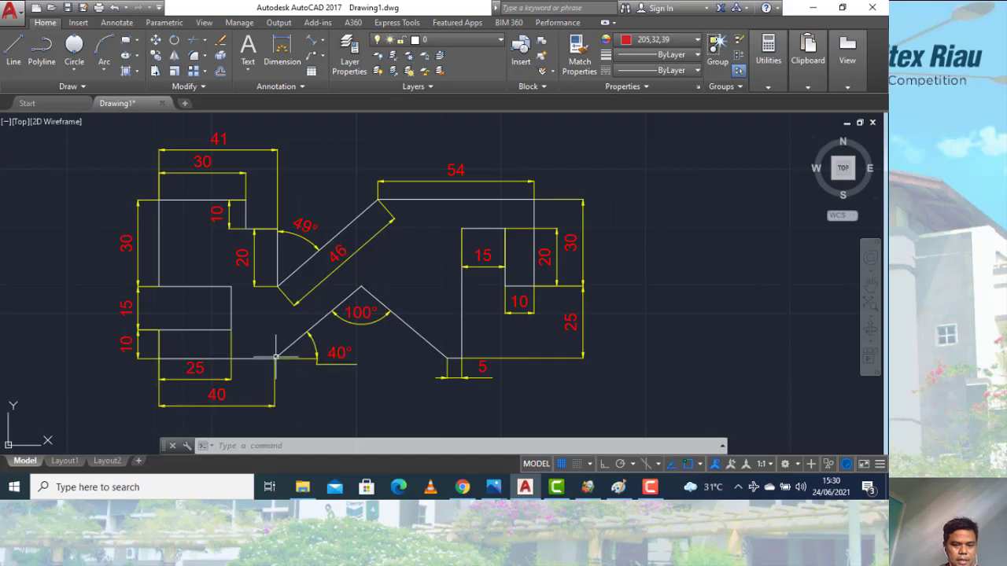
{"action": "middle_click_drag", "start_coordinate": [371, 321], "coordinate": [306, 317]}
{"action": "type", "text": "l"}
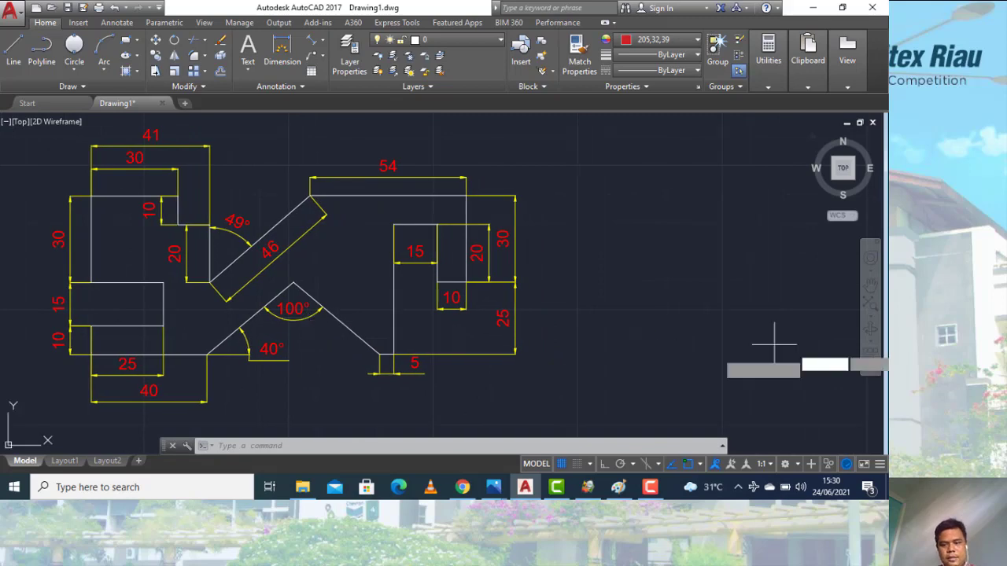
{"action": "key", "text": "Return"}
{"action": "left_click", "coordinate": [708, 337]}
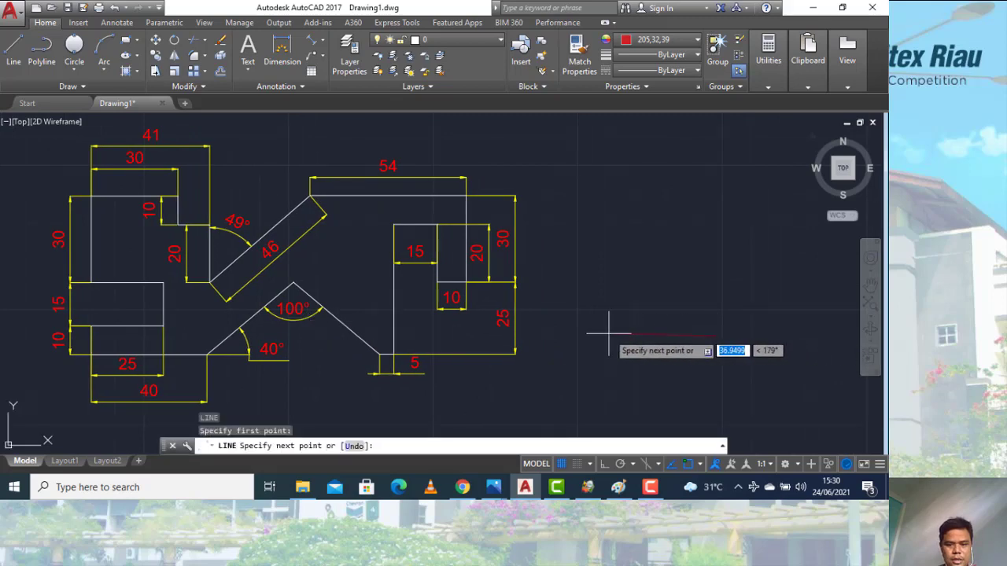
{"action": "key", "text": "F8"}
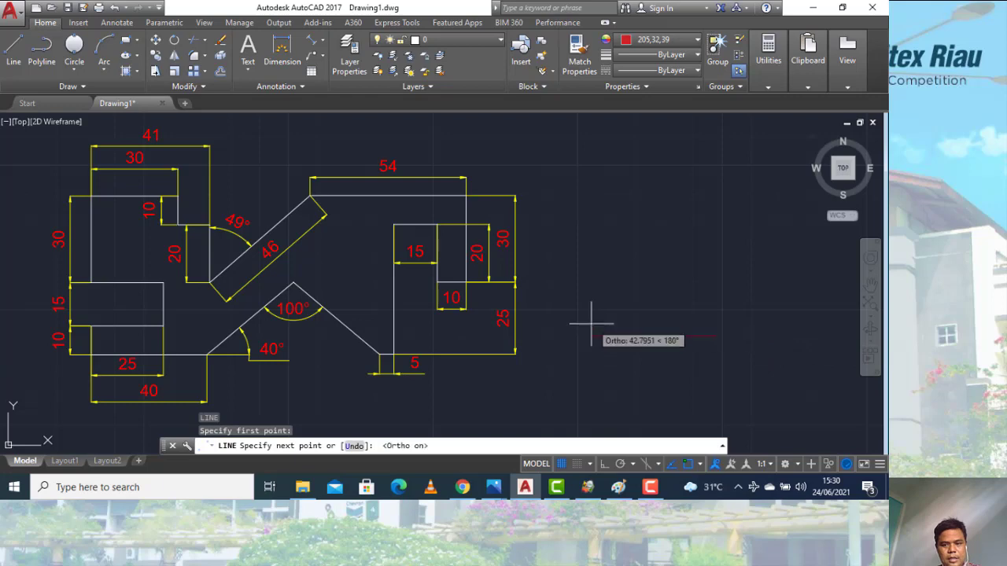
{"action": "type", "text": "40"}
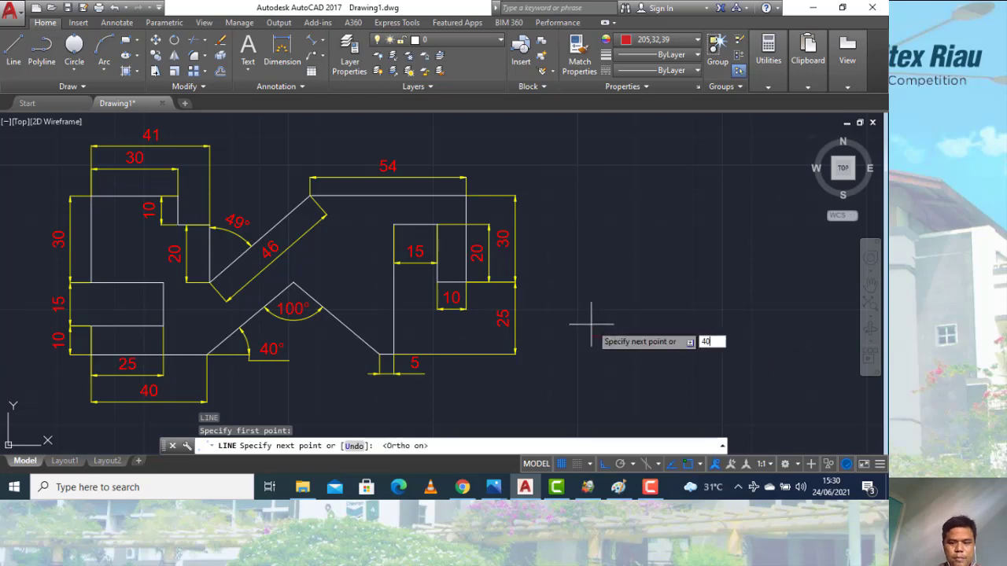
{"action": "key", "text": "Return"}
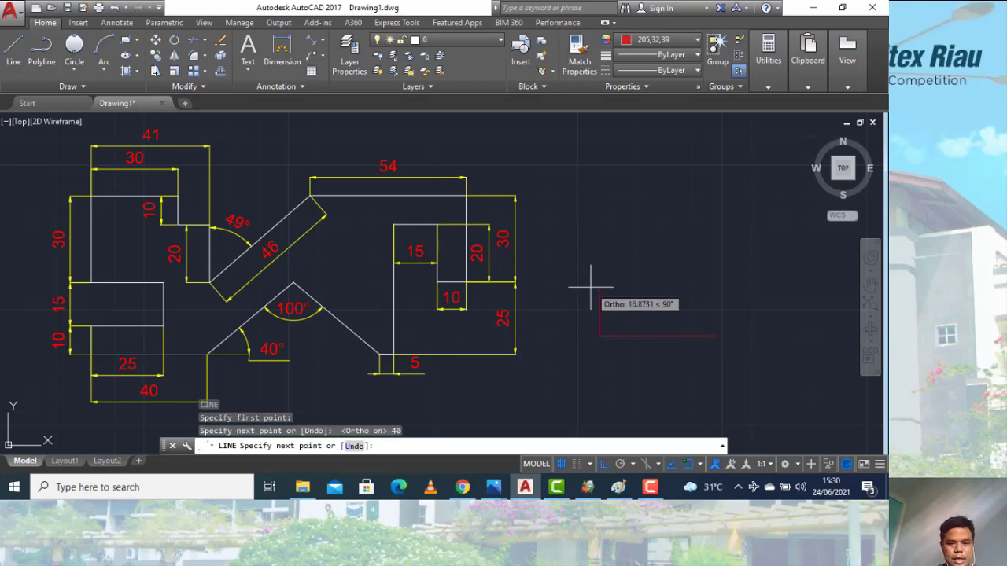
{"action": "type", "text": "10"}
{"action": "key", "text": "Return"}
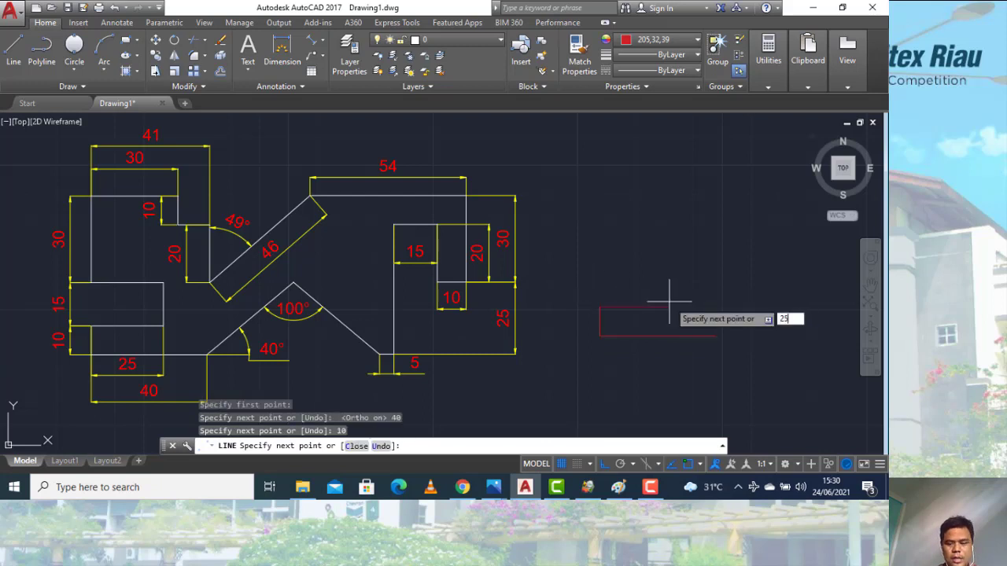
Continue the outline with the rectangular notch on its left side: 25 to the right, 15 up and 25 back left
{"action": "key", "text": "Return"}
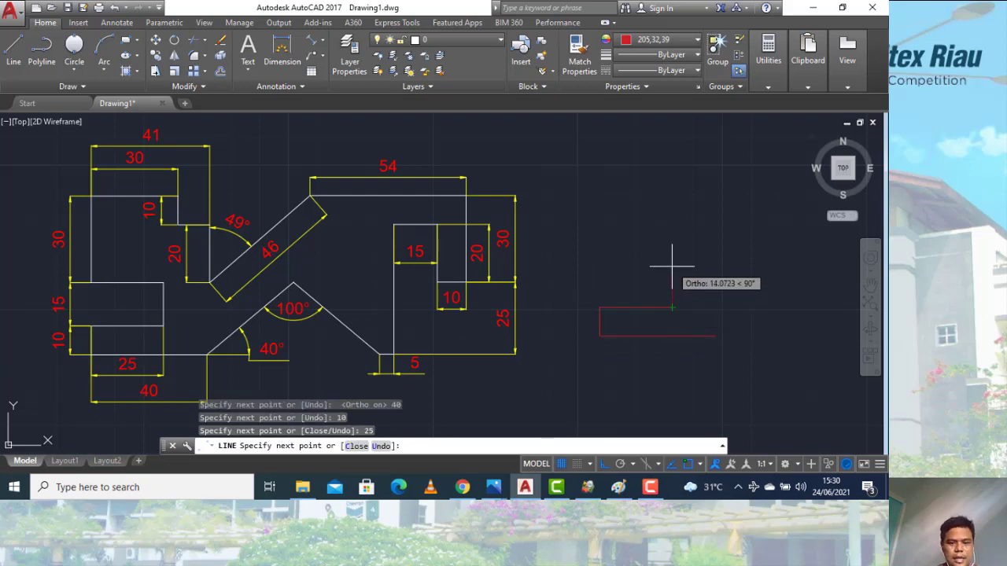
{"action": "type", "text": "15"}
{"action": "key", "text": "Return"}
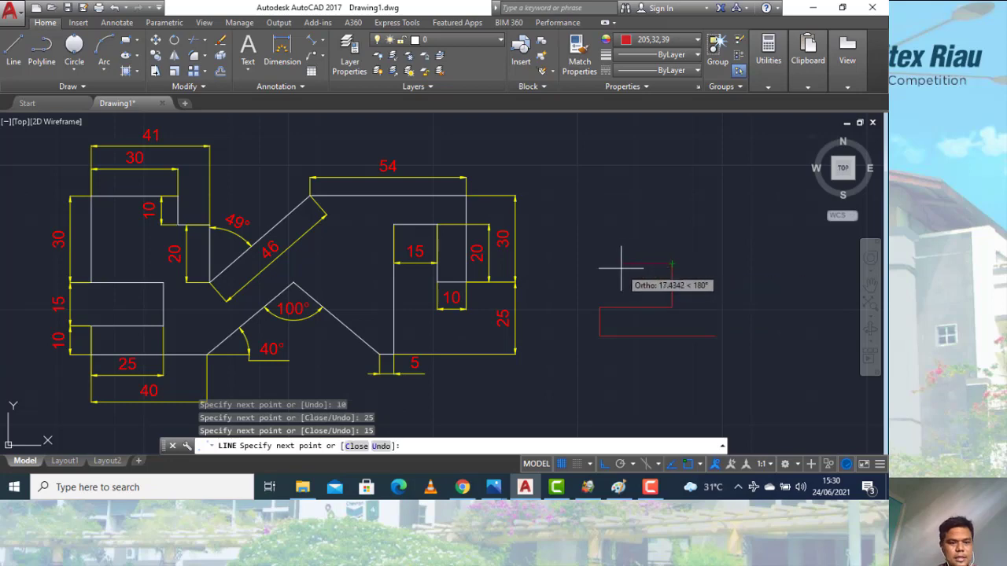
{"action": "type", "text": "25"}
{"action": "key", "text": "Return"}
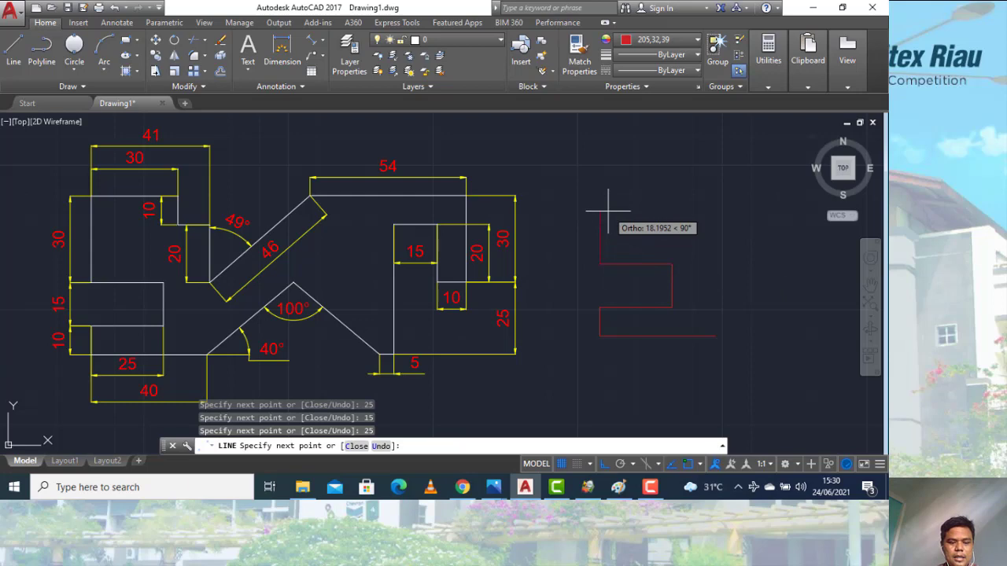
Continue the outline along the upper-left block with Ortho on: 30 up, 30 to the right and 10 down
{"action": "type", "text": "30"}
{"action": "key", "text": "Return"}
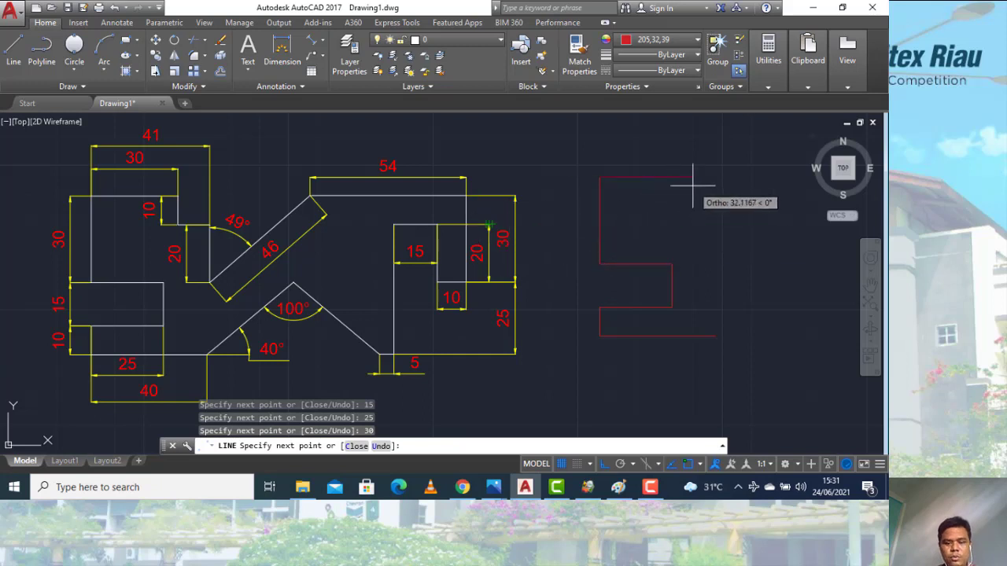
{"action": "key", "text": "F8"}
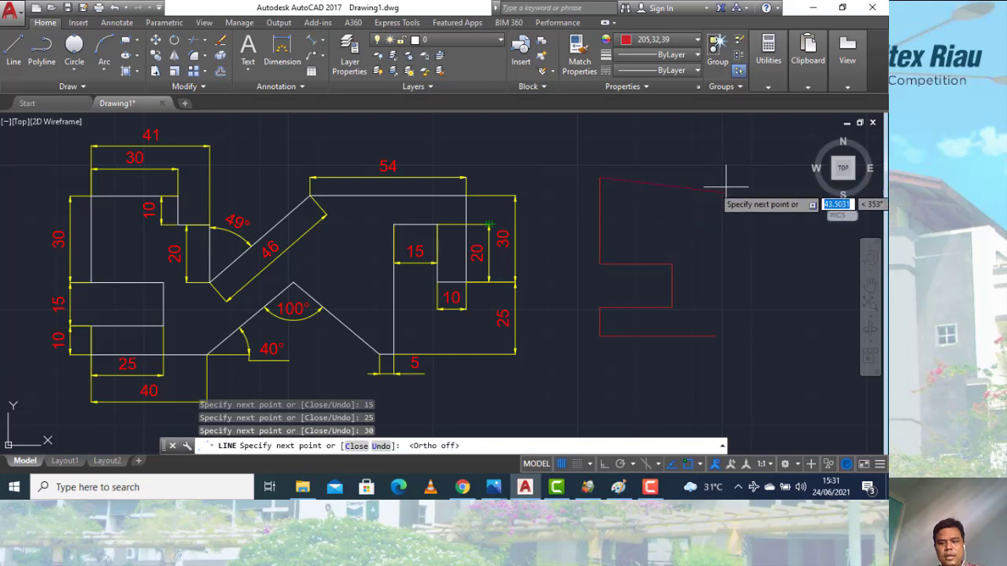
{"action": "key", "text": "F8"}
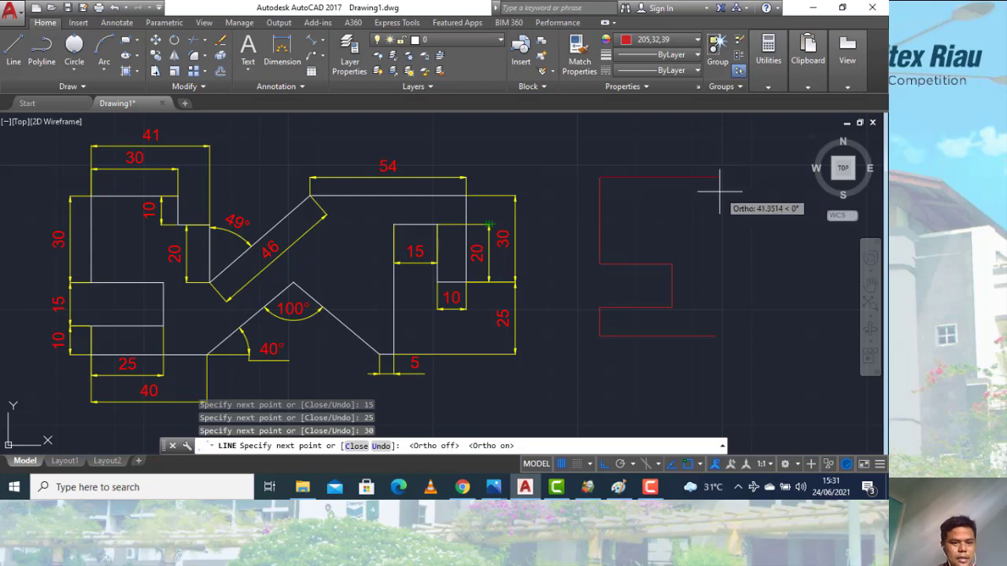
{"action": "type", "text": "30"}
{"action": "key", "text": "Return"}
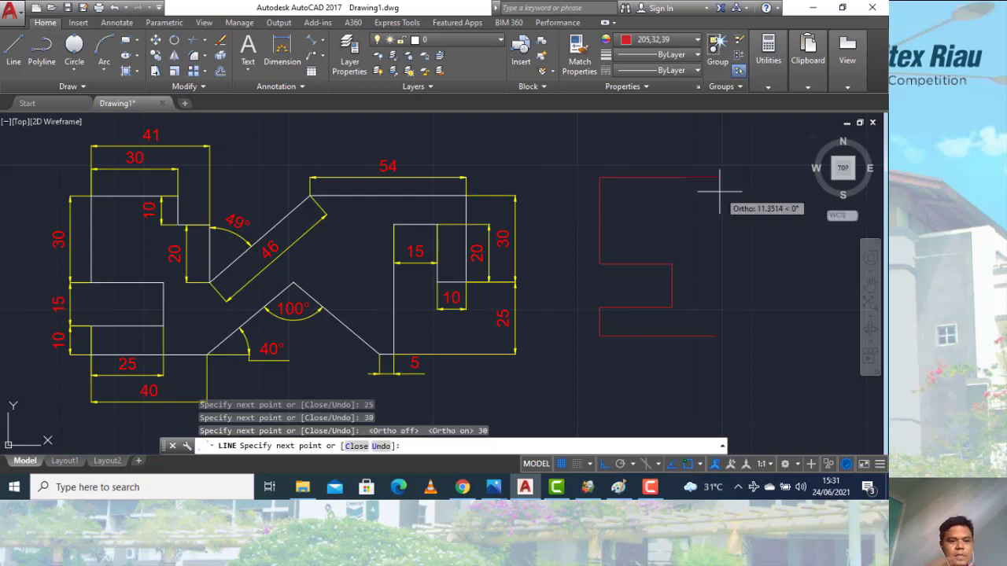
{"action": "type", "text": "10"}
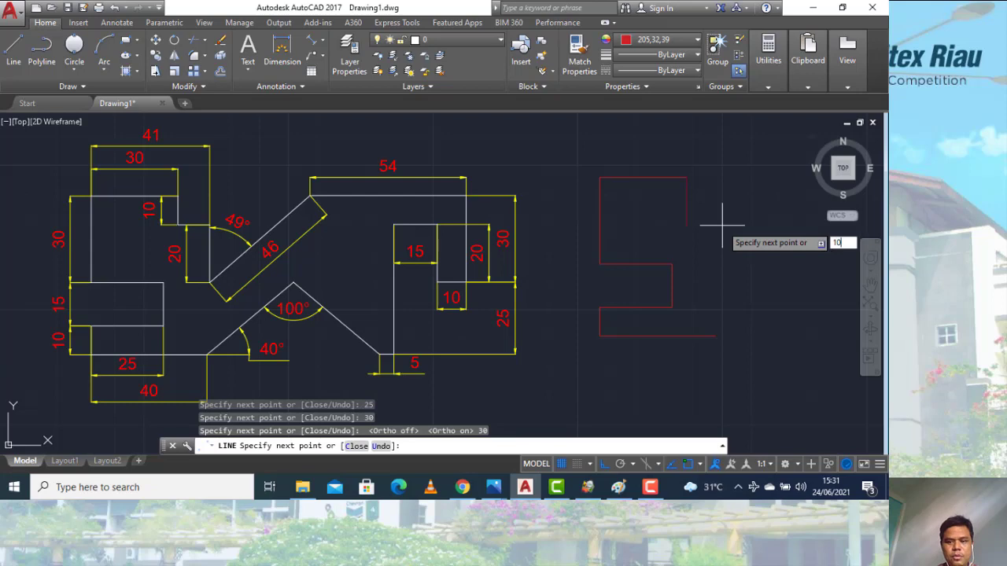
{"action": "key", "text": "Return"}
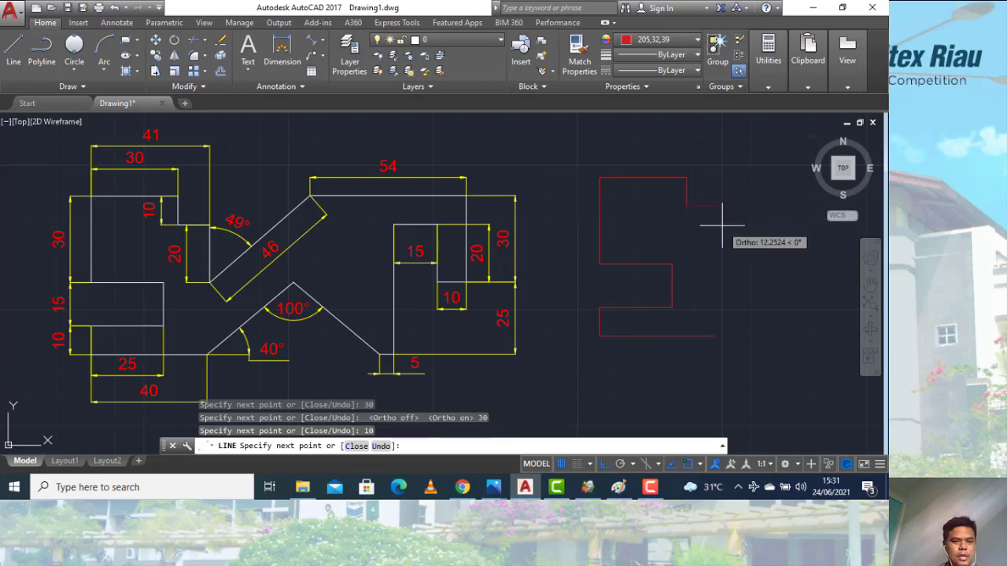
Continue the outline past the upper-left step with 11 to the right and 20 down
{"action": "type", "text": "11"}
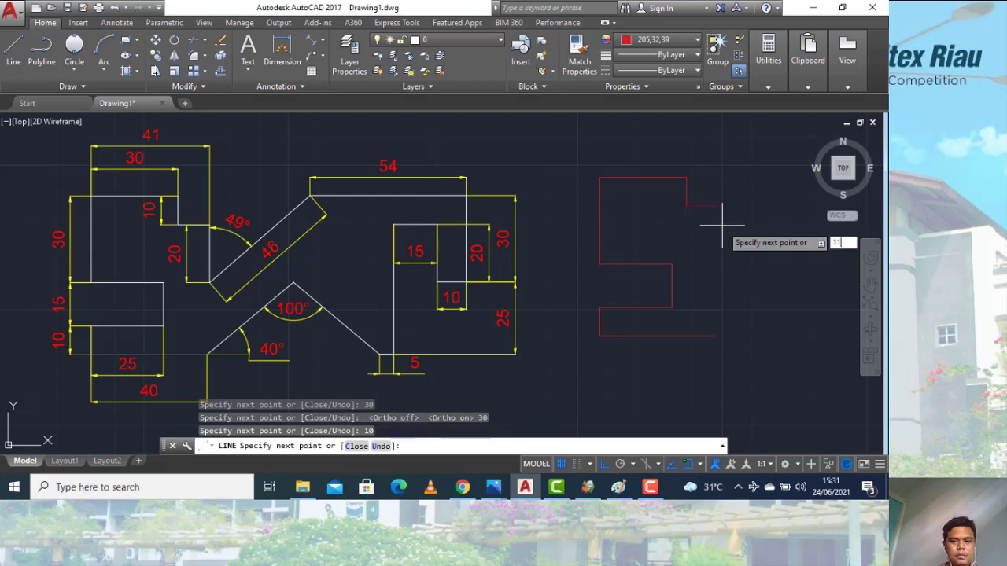
{"action": "key", "text": "Return"}
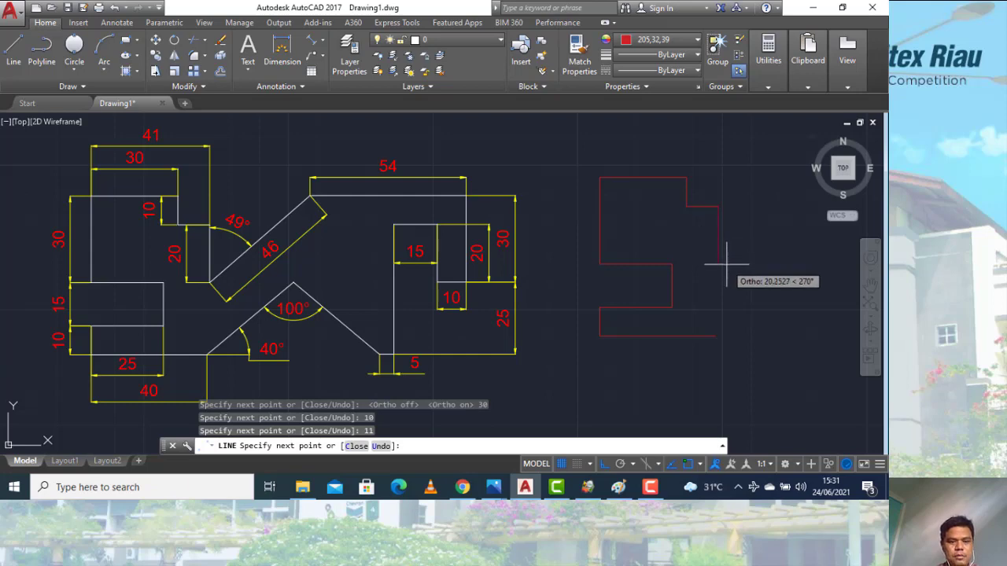
{"action": "type", "text": "20"}
{"action": "key", "text": "Return"}
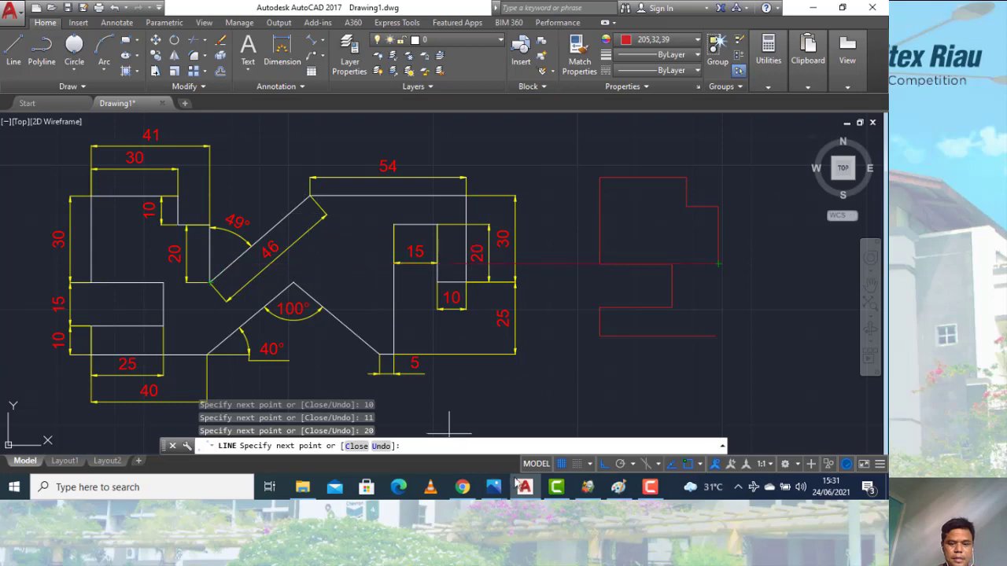
Switch to Paint and set up the Pencil tool with black as the drawing colour
{"action": "left_click", "coordinate": [619, 488]}
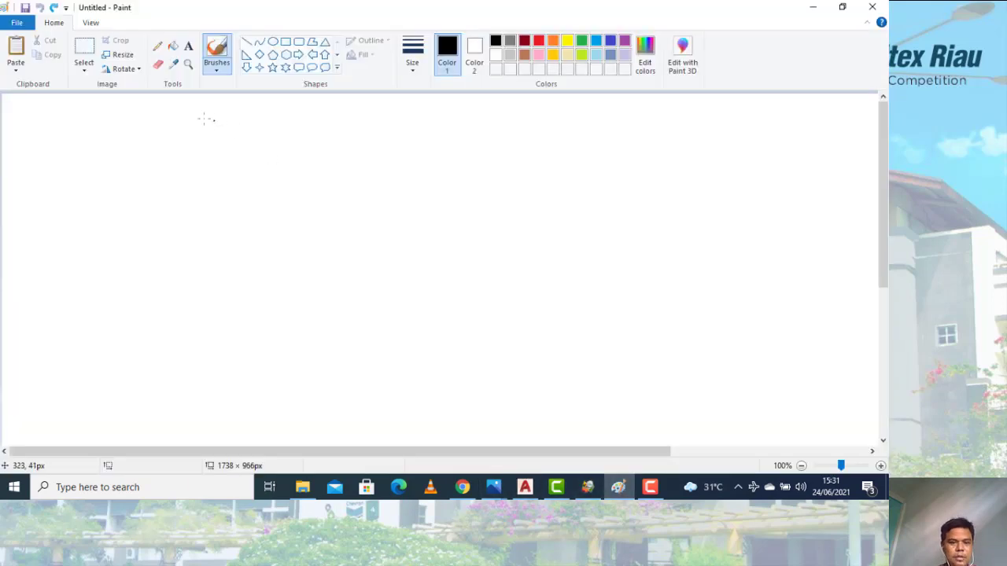
{"action": "left_click", "coordinate": [175, 68]}
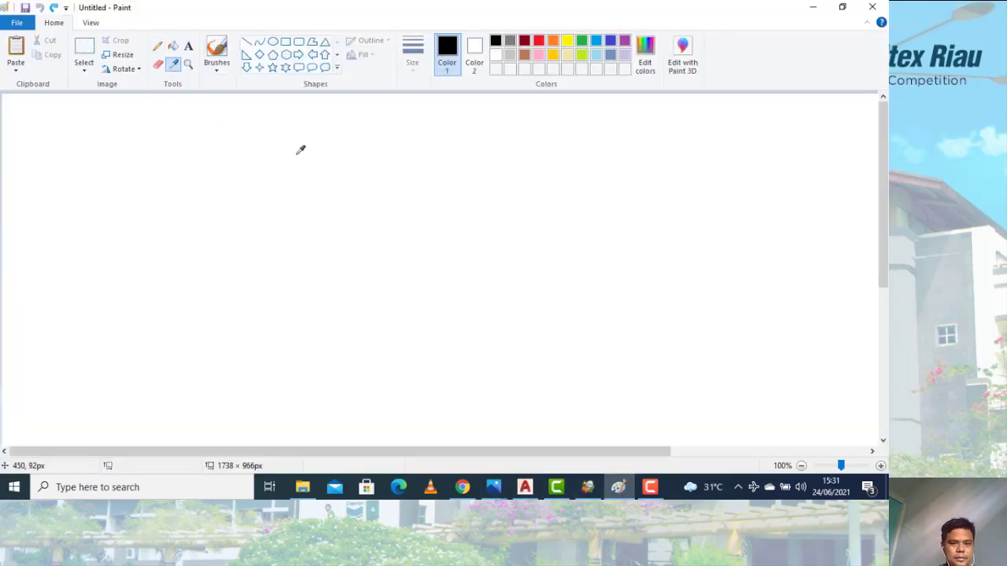
{"action": "left_click", "coordinate": [317, 216]}
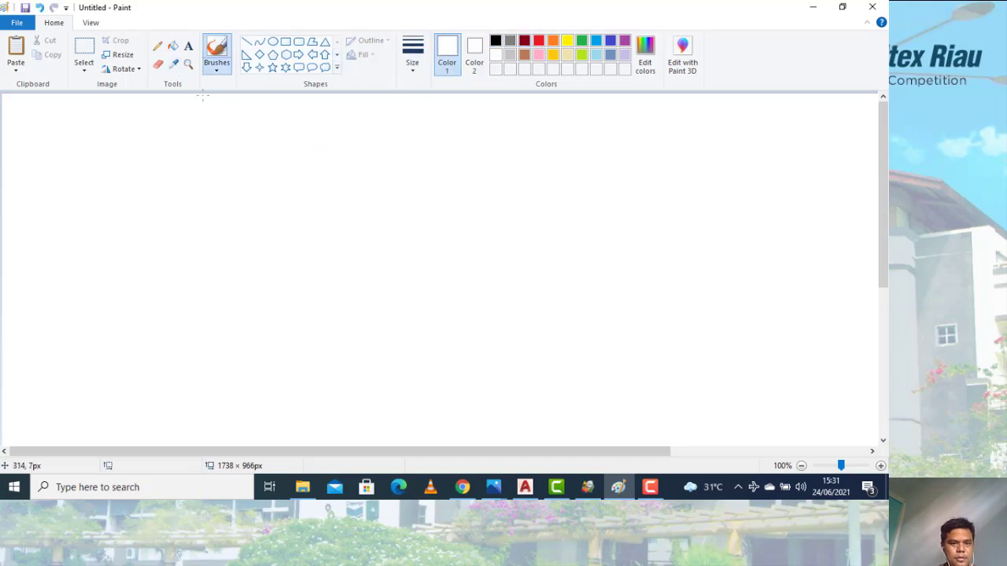
{"action": "left_click", "coordinate": [175, 64]}
{"action": "left_click", "coordinate": [332, 258]}
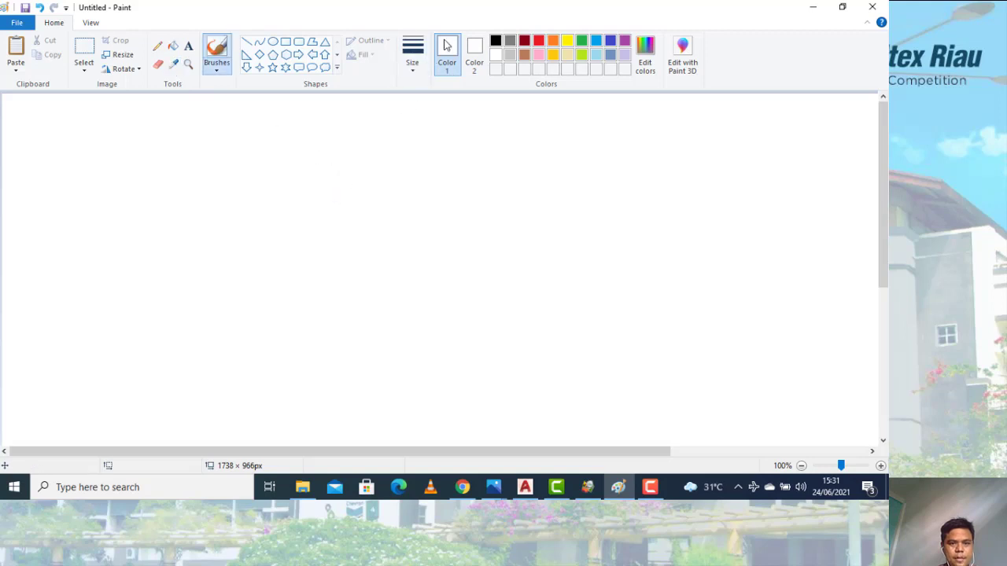
{"action": "left_click", "coordinate": [175, 64]}
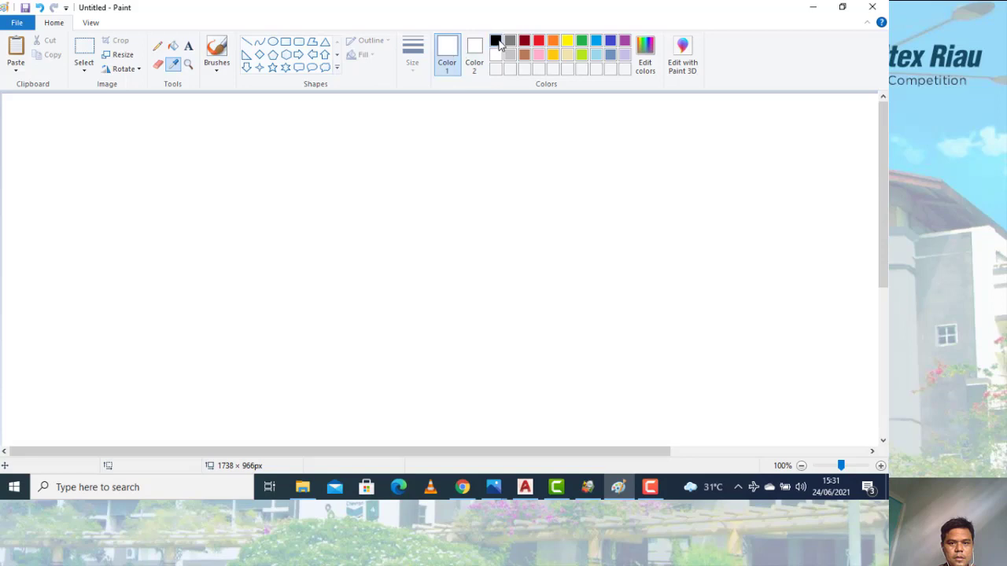
{"action": "left_click", "coordinate": [157, 46]}
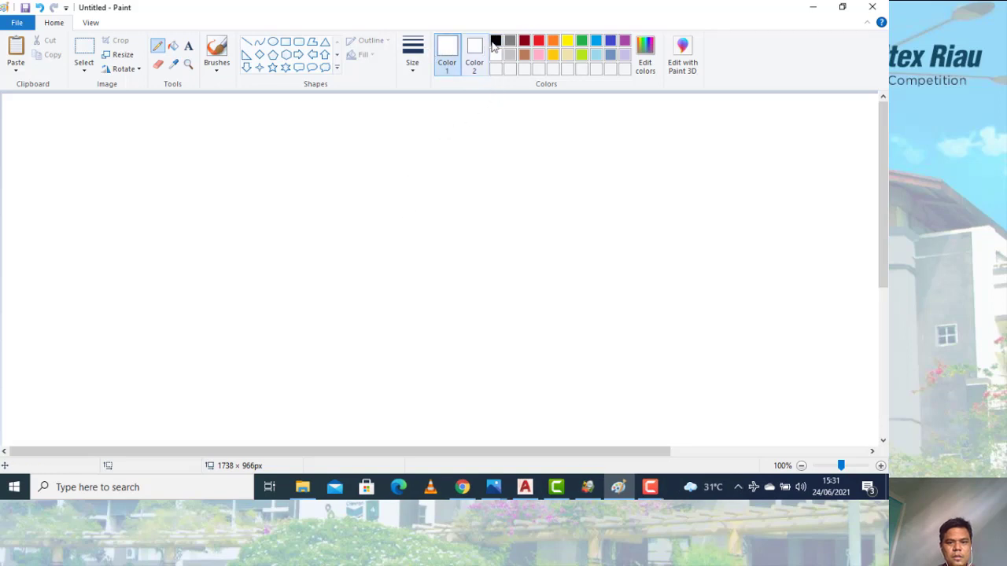
{"action": "left_click", "coordinate": [611, 44]}
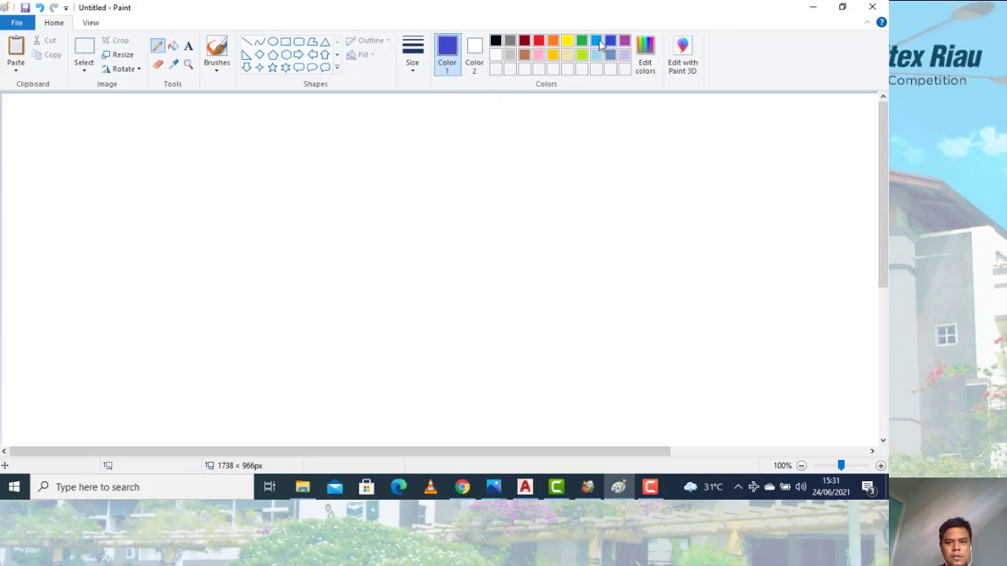
{"action": "left_click", "coordinate": [497, 42]}
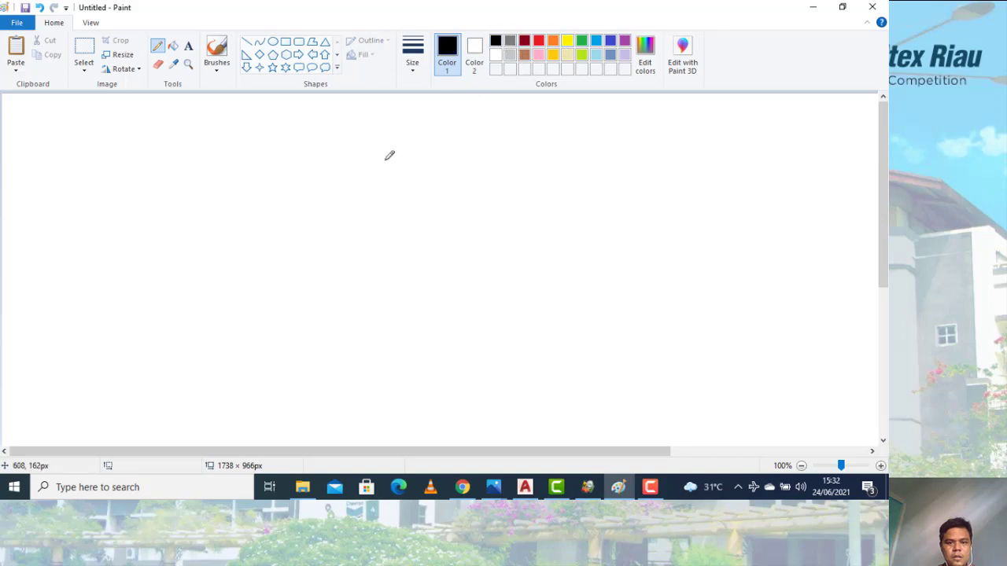
Sketch the right-angle diagram with a vertical, a diagonal, a baseline and an arc, labelled 49, 90 and a question mark
{"action": "mouse_move", "coordinate": [408, 161]}
{"action": "left_mouse_down"}
{"action": "mouse_move", "coordinate": [408, 283]}
{"action": "mouse_move", "coordinate": [486, 194]}
{"action": "left_mouse_up"}
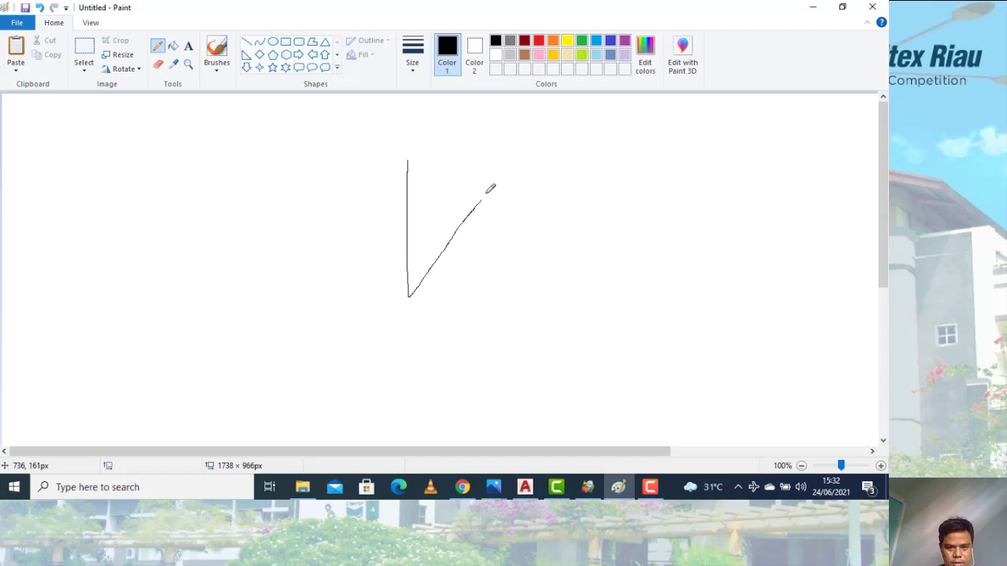
{"action": "key", "text": "alt+Tab"}
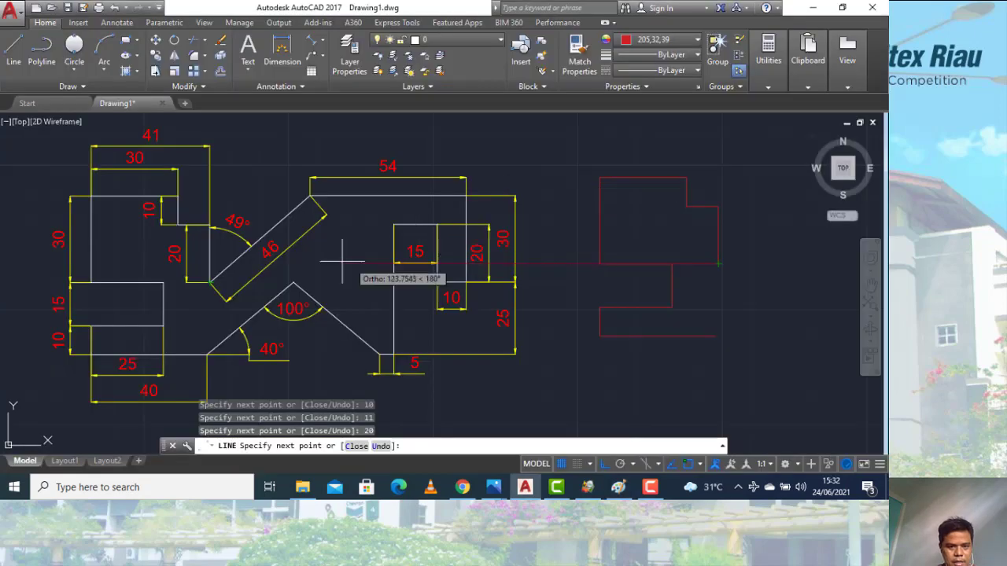
{"action": "key", "text": "alt+Tab"}
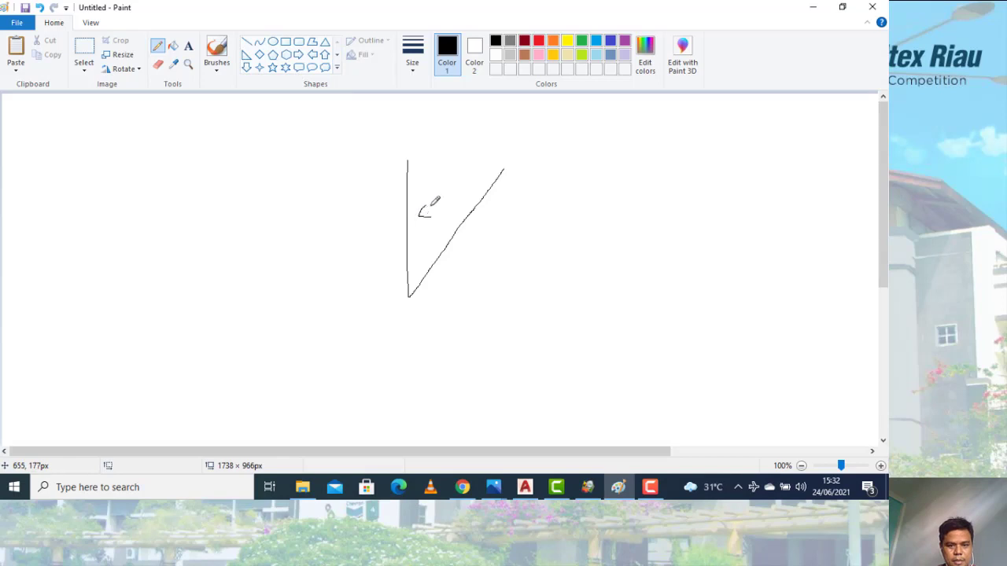
{"action": "left_click_drag", "start_coordinate": [428, 203], "coordinate": [427, 225]}
{"action": "left_click_drag", "start_coordinate": [409, 298], "coordinate": [548, 292]}
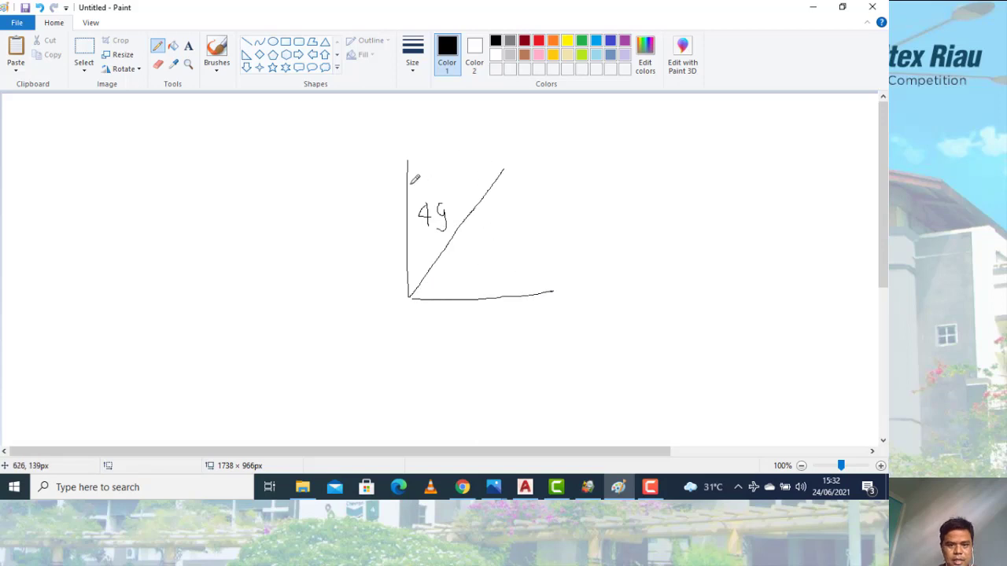
{"action": "mouse_move", "coordinate": [432, 183]}
{"action": "left_mouse_down"}
{"action": "mouse_move", "coordinate": [491, 209]}
{"action": "mouse_move", "coordinate": [510, 266]}
{"action": "left_mouse_up"}
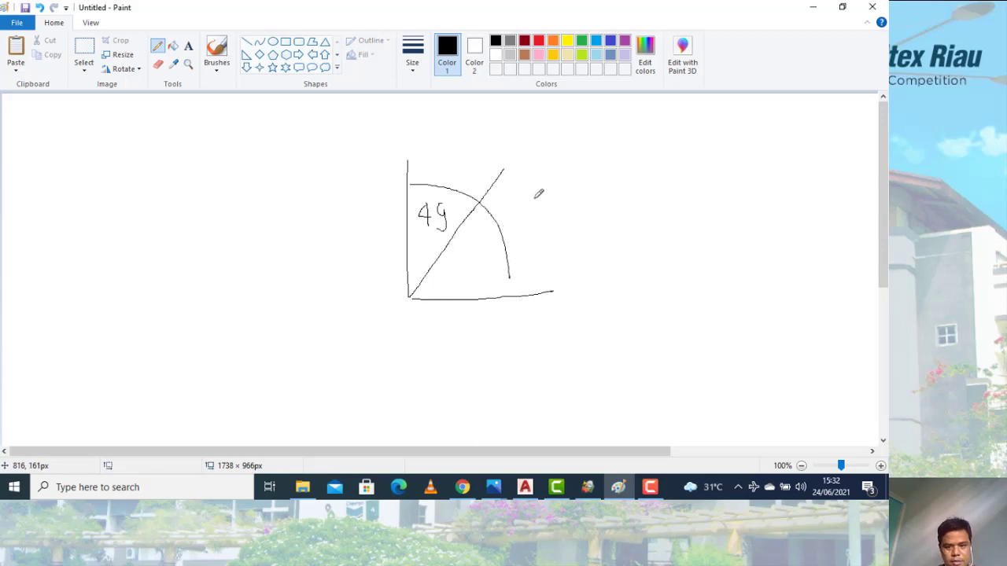
{"action": "mouse_move", "coordinate": [529, 206]}
{"action": "left_mouse_down"}
{"action": "mouse_move", "coordinate": [533, 228]}
{"action": "mouse_move", "coordinate": [557, 214]}
{"action": "left_mouse_up"}
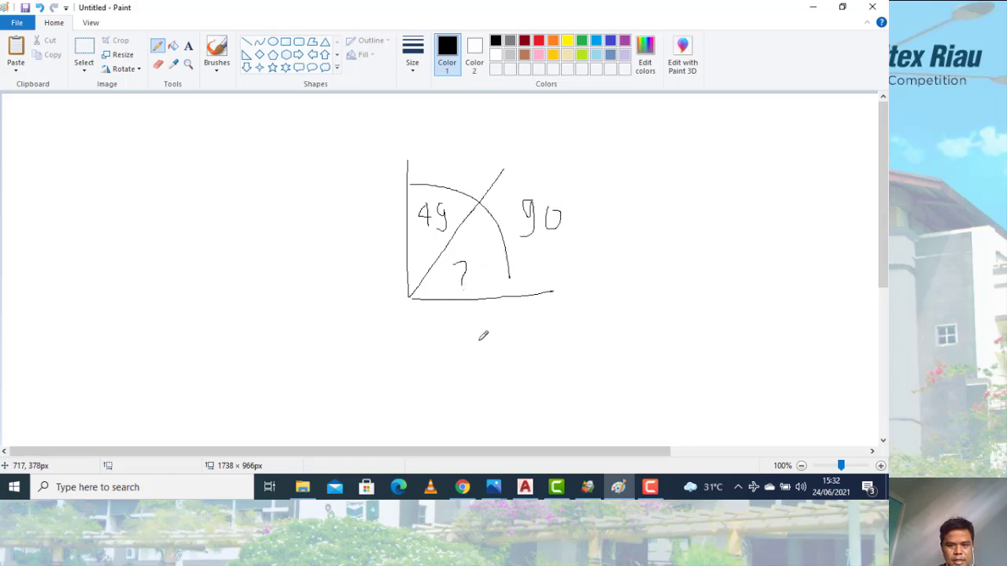
Write the angle calculation 90 − 49 = 41 below the sketched diagram
{"action": "mouse_move", "coordinate": [479, 347]}
{"action": "left_mouse_down"}
{"action": "mouse_move", "coordinate": [477, 376]}
{"action": "mouse_move", "coordinate": [513, 344]}
{"action": "mouse_move", "coordinate": [603, 356]}
{"action": "mouse_move", "coordinate": [596, 376]}
{"action": "left_mouse_up"}
{"action": "left_click_drag", "start_coordinate": [629, 344], "coordinate": [613, 378]}
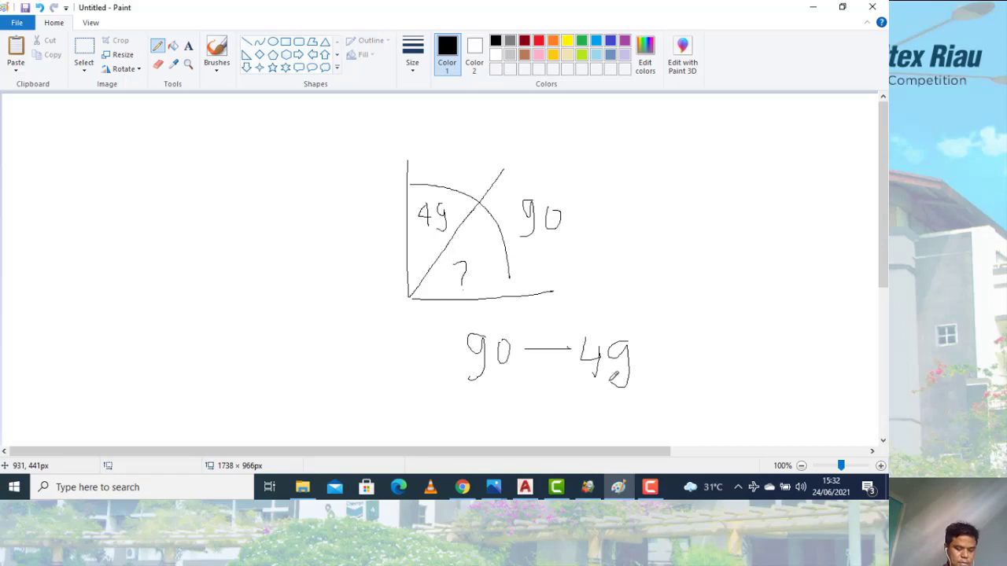
{"action": "left_click_drag", "start_coordinate": [670, 353], "coordinate": [684, 353]}
{"action": "left_click_drag", "start_coordinate": [677, 359], "coordinate": [688, 360]}
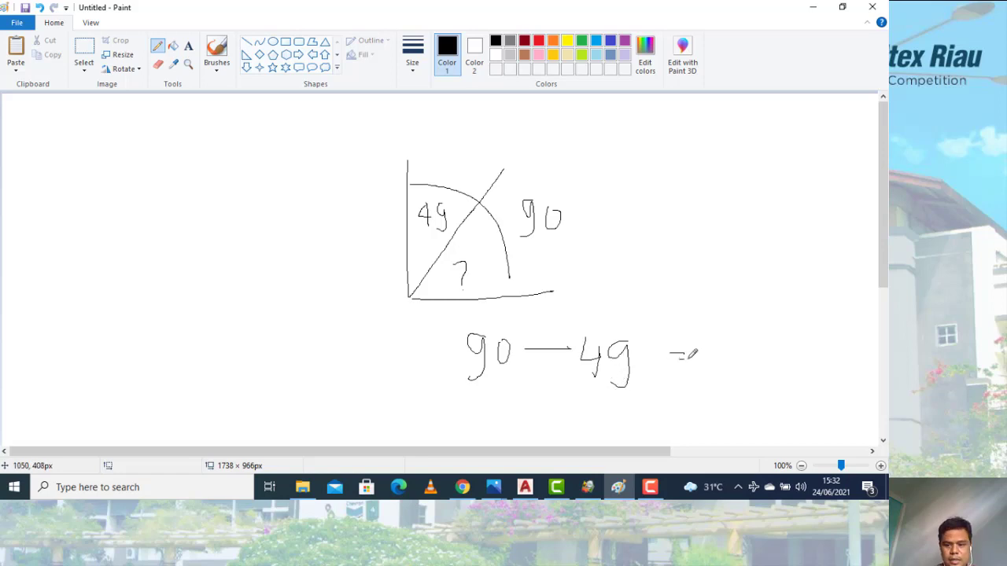
{"action": "left_click_drag", "start_coordinate": [740, 336], "coordinate": [731, 373]}
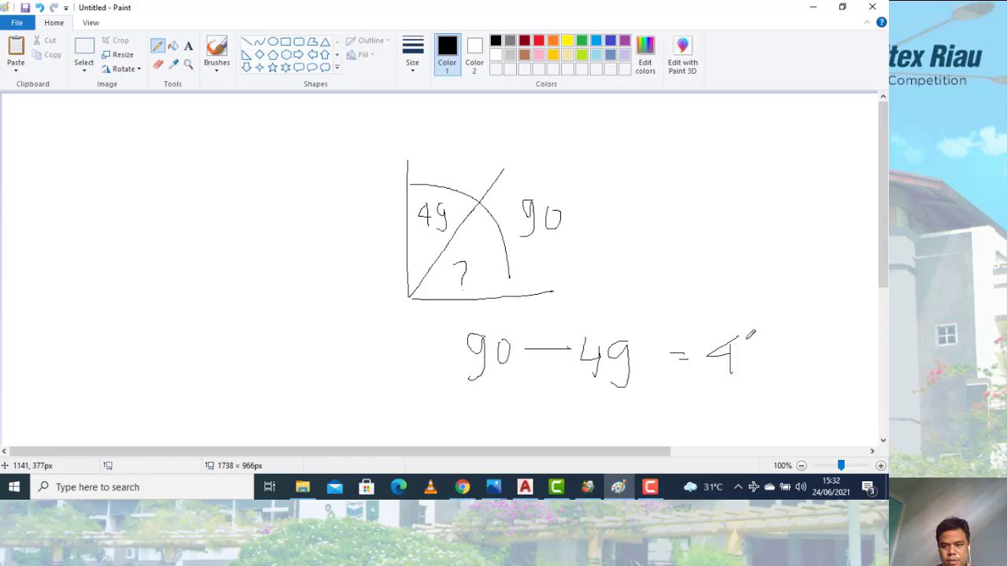
Switch back to AutoCAD and continue the outline with a slanted line 46 long at 41°
{"action": "key", "text": "alt+Tab"}
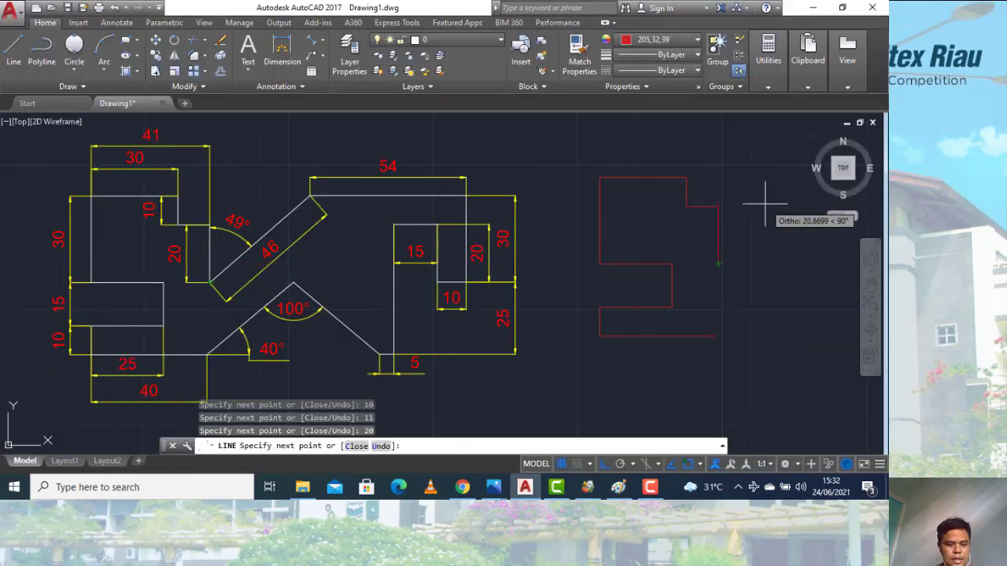
{"action": "key", "text": "F8"}
{"action": "type", "text": "46"}
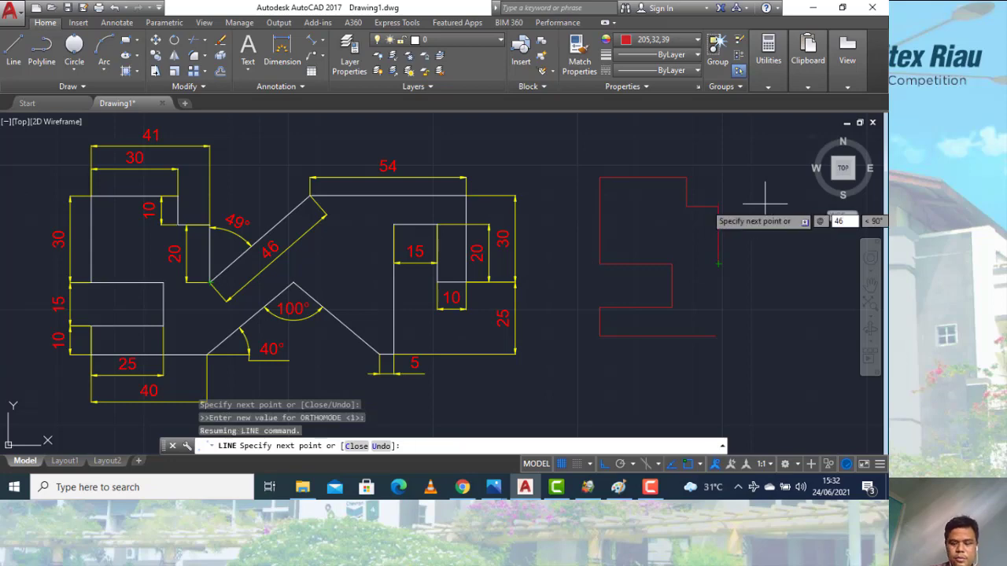
{"action": "key", "text": "Tab"}
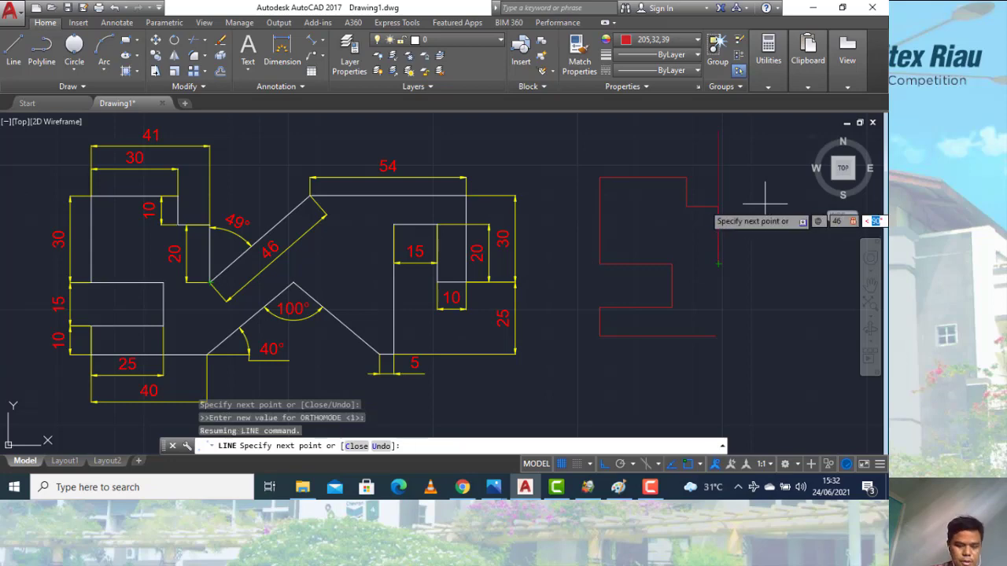
{"action": "type", "text": "4"}
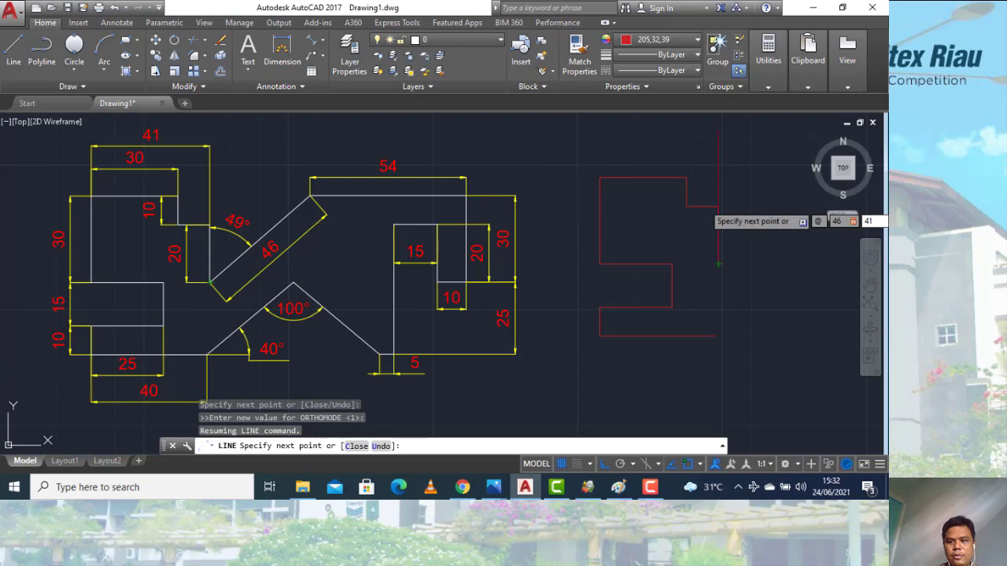
{"action": "type", "text": "1"}
{"action": "key", "text": "Return"}
Continue the outline along the upper-right side with 54 to the right and 30 down
{"action": "scroll", "coordinate": [601, 233], "scroll_direction": "down", "scroll_amount": 2}
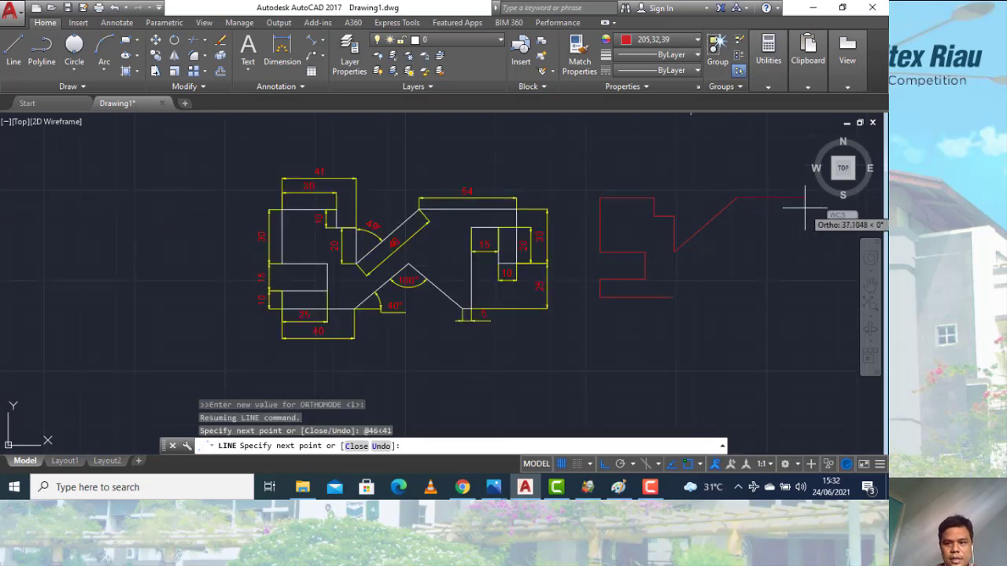
{"action": "type", "text": "54"}
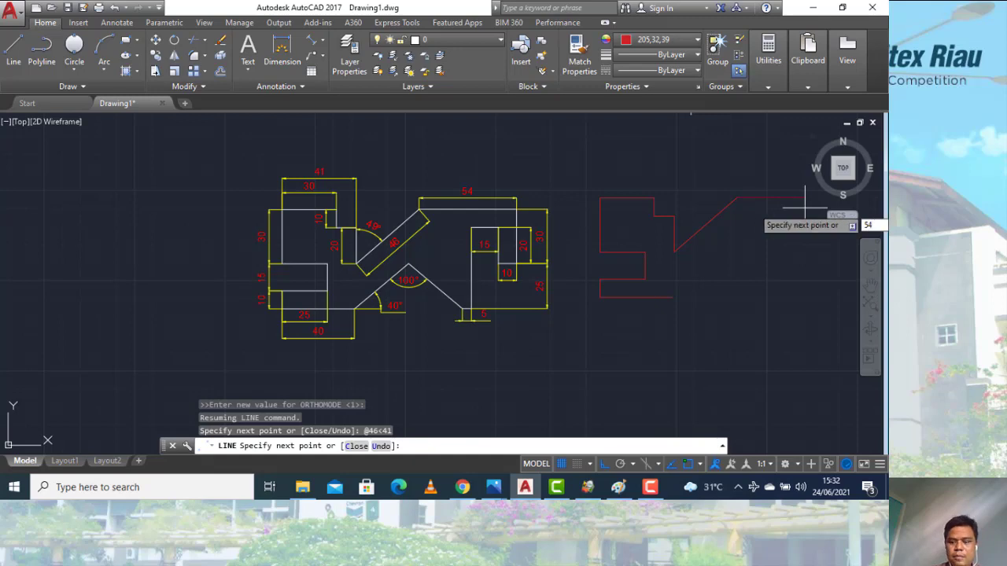
{"action": "key", "text": "Return"}
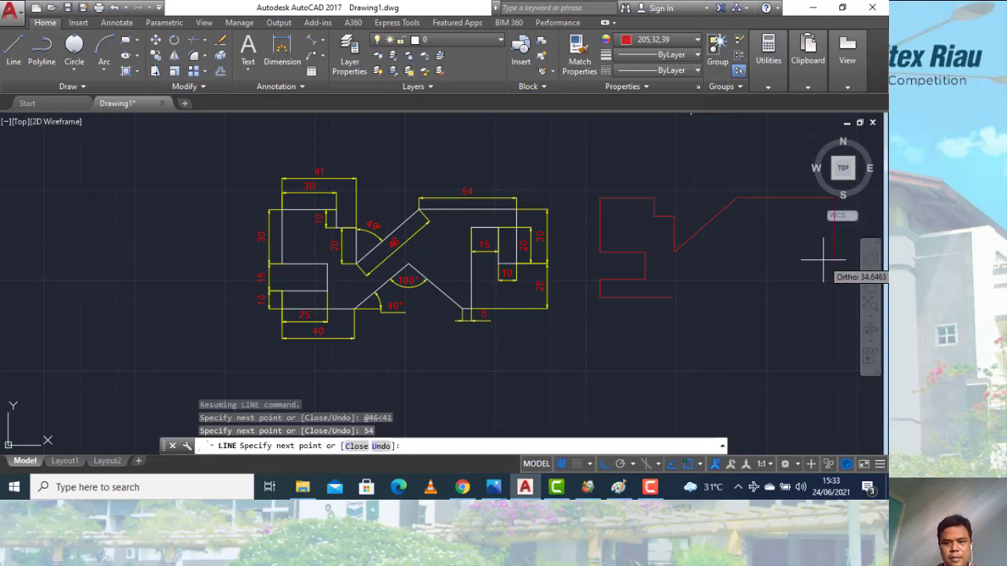
{"action": "scroll", "coordinate": [520, 236], "scroll_direction": "up", "scroll_amount": 5}
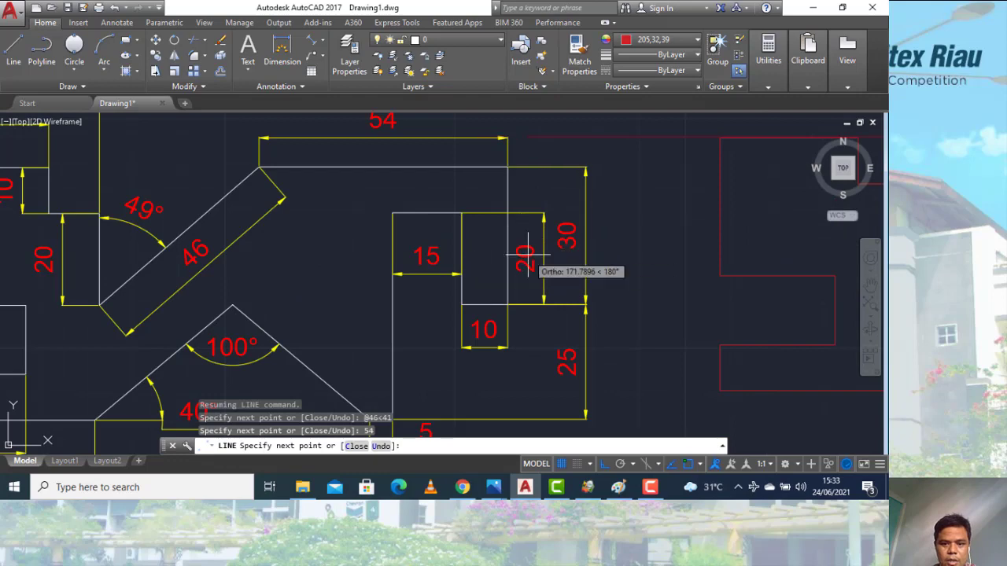
{"action": "scroll", "coordinate": [589, 271], "scroll_direction": "down", "scroll_amount": 6}
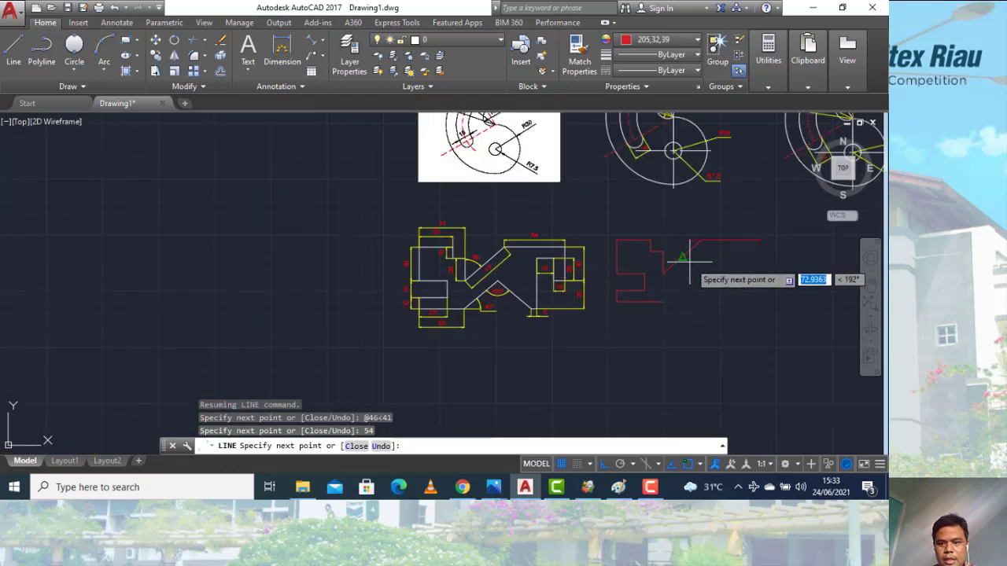
{"action": "type", "text": "30"}
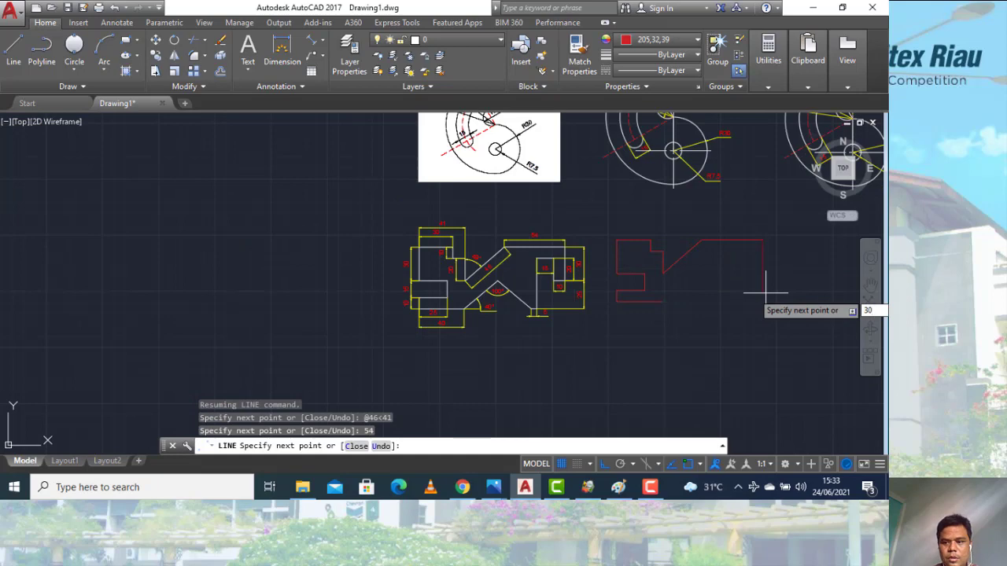
{"action": "key", "text": "Return"}
Continue the outline around the right-hand hook with 10 to the left, 20 up and 15 to the left
{"action": "scroll", "coordinate": [738, 280], "scroll_direction": "up", "scroll_amount": 2}
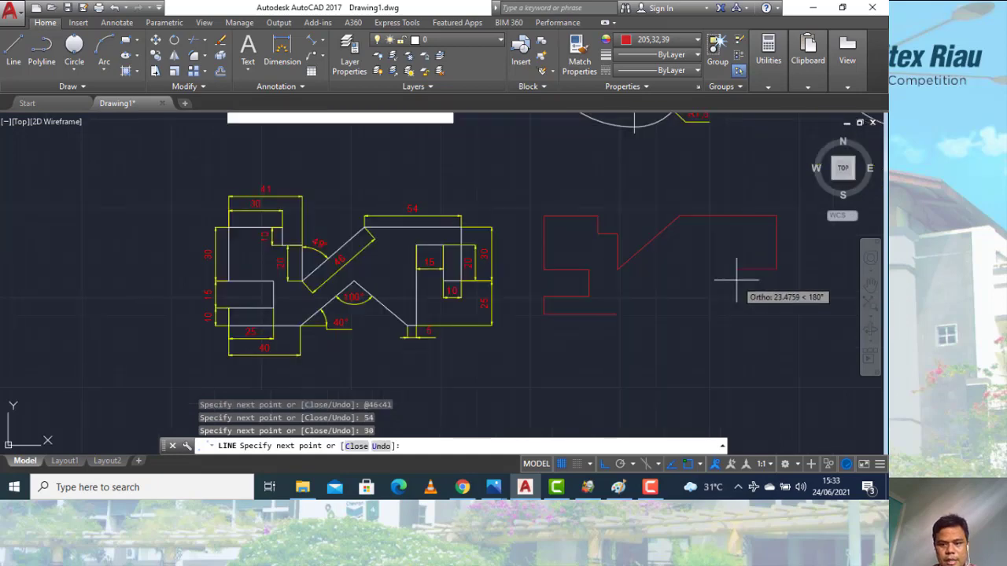
{"action": "type", "text": "1"}
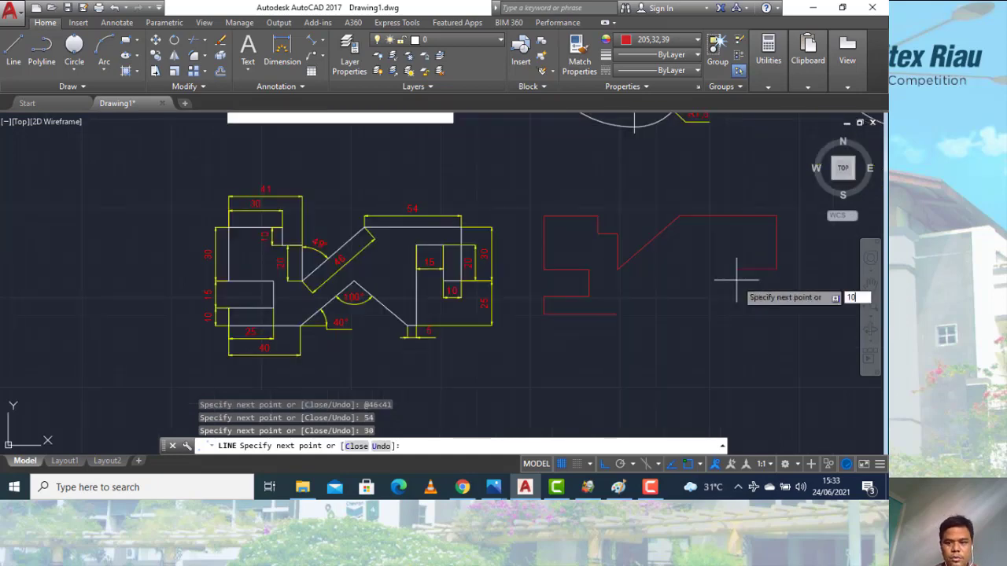
{"action": "type", "text": "0"}
{"action": "key", "text": "Return"}
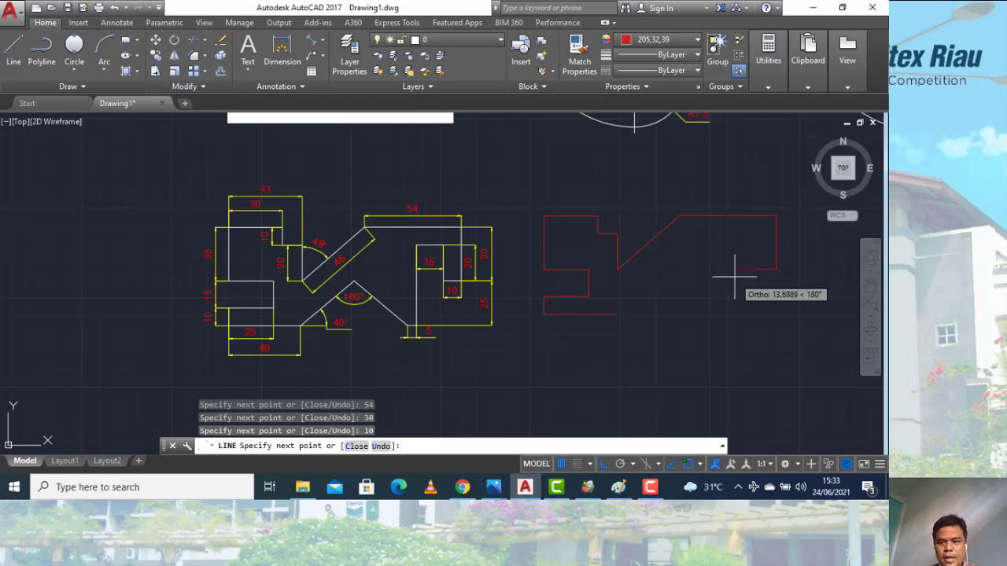
{"action": "type", "text": "20"}
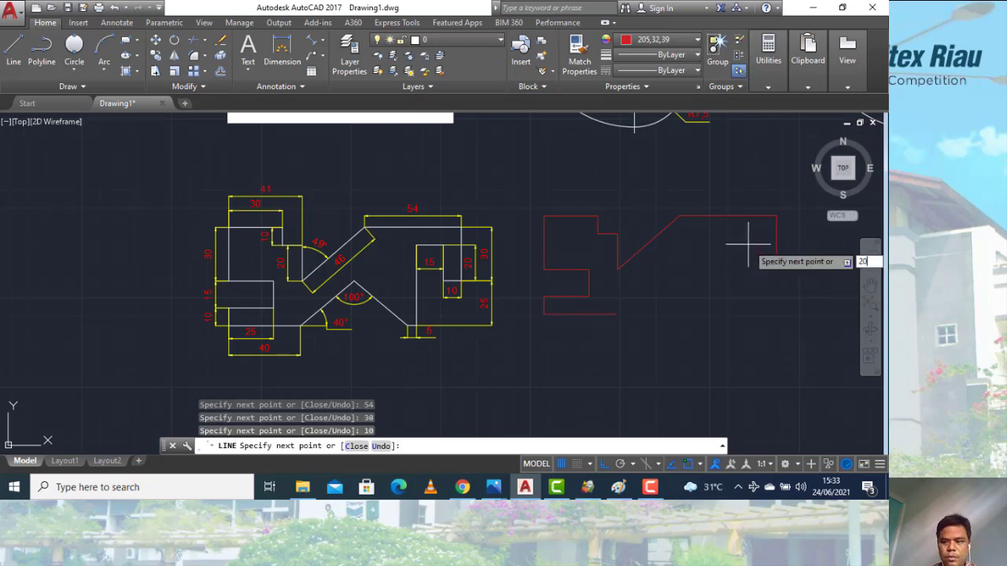
{"action": "key", "text": "Return"}
{"action": "type", "text": "1"}
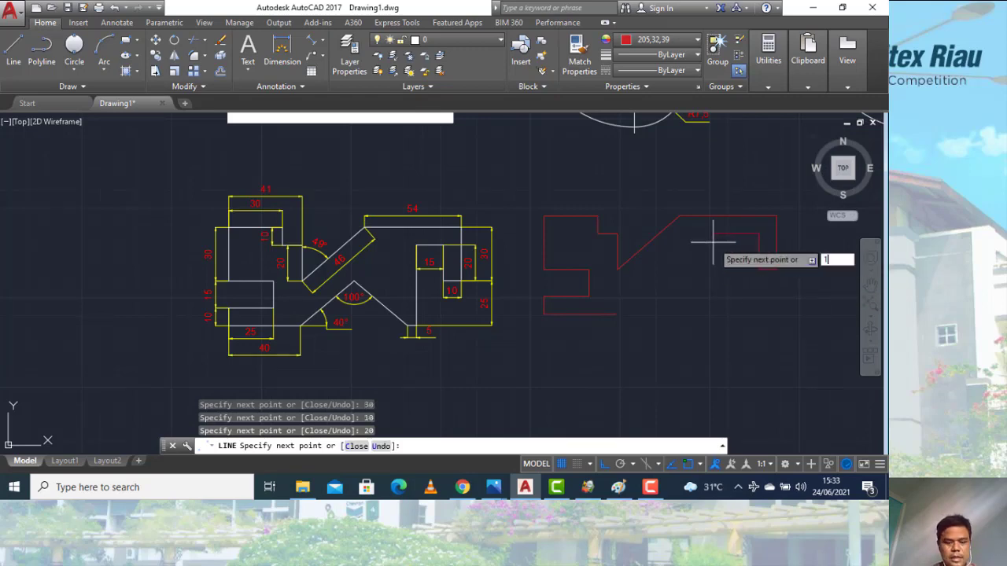
{"action": "type", "text": "5"}
{"action": "key", "text": "Return"}
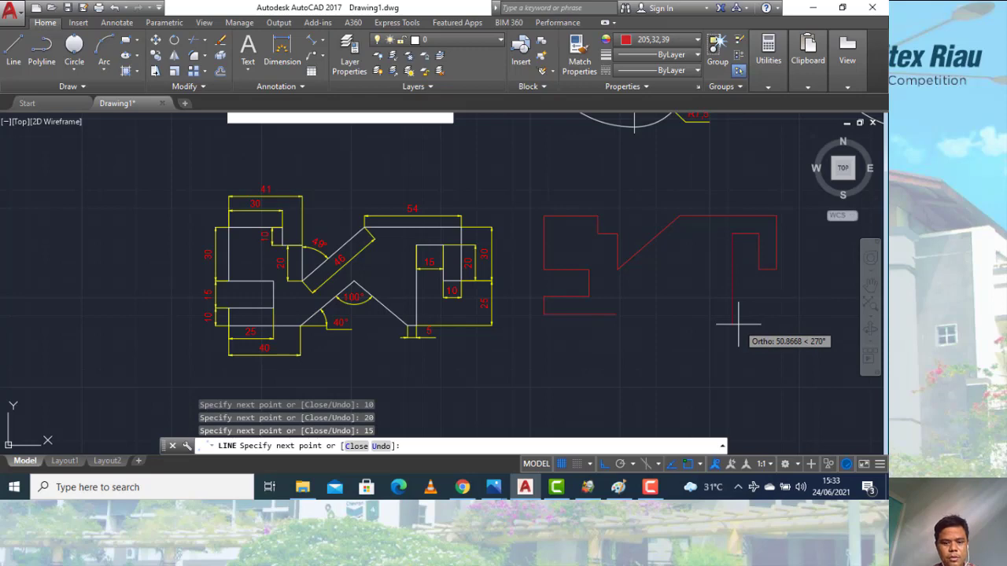
Continue the outline 45 down and 5 to the left, and end the line there
{"action": "type", "text": "45"}
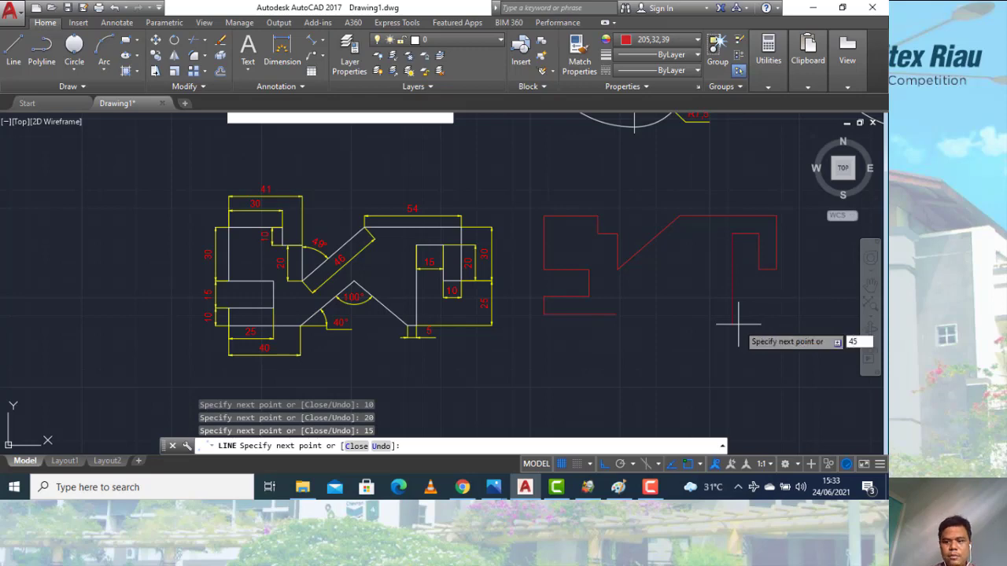
{"action": "key", "text": "Return"}
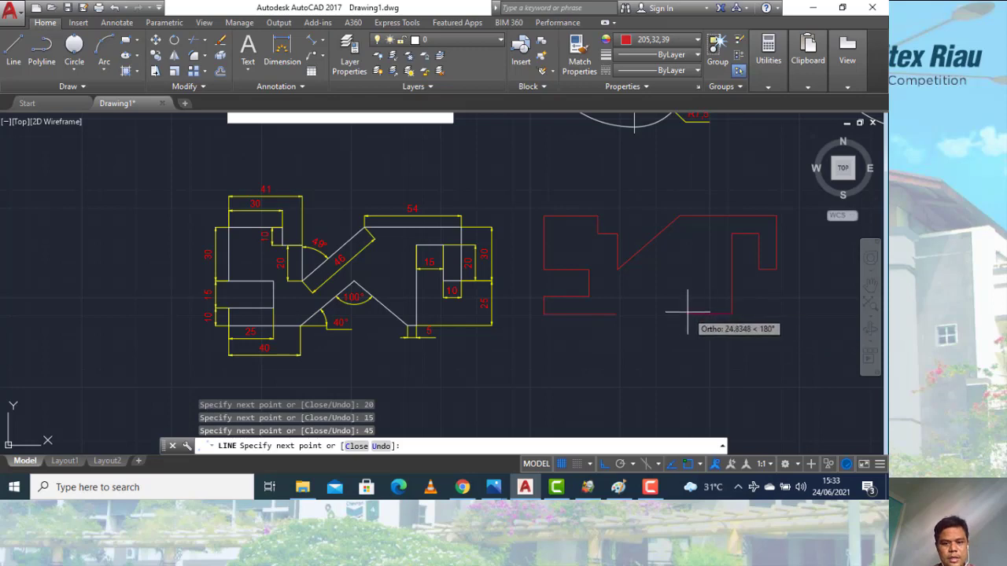
{"action": "type", "text": "5"}
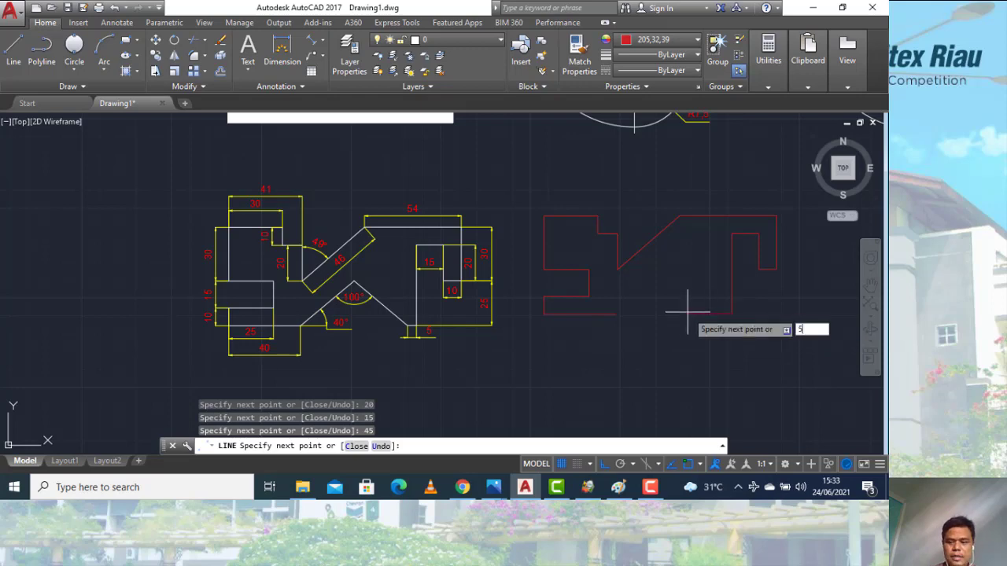
{"action": "key", "text": "Return"}
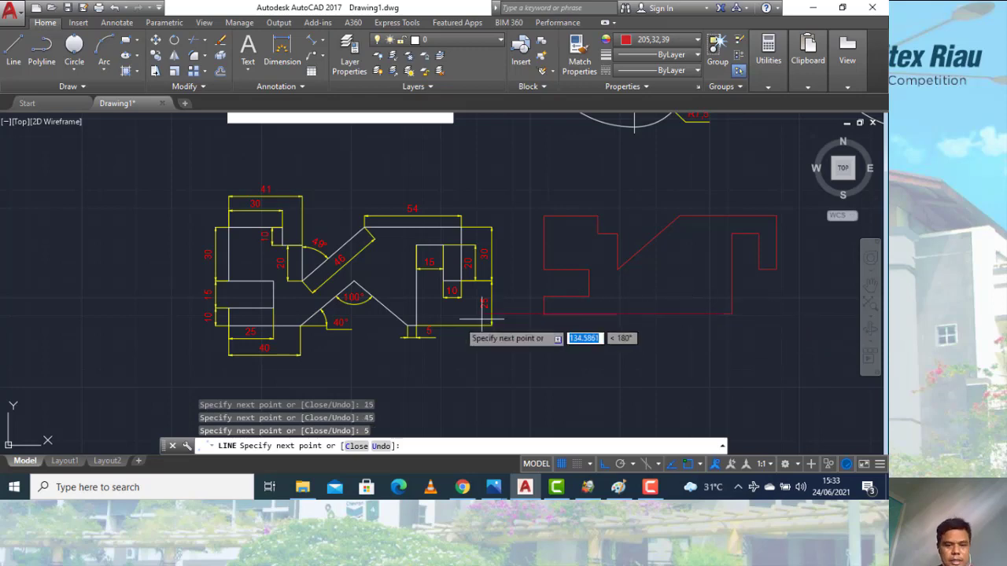
{"action": "key", "text": "Escape"}
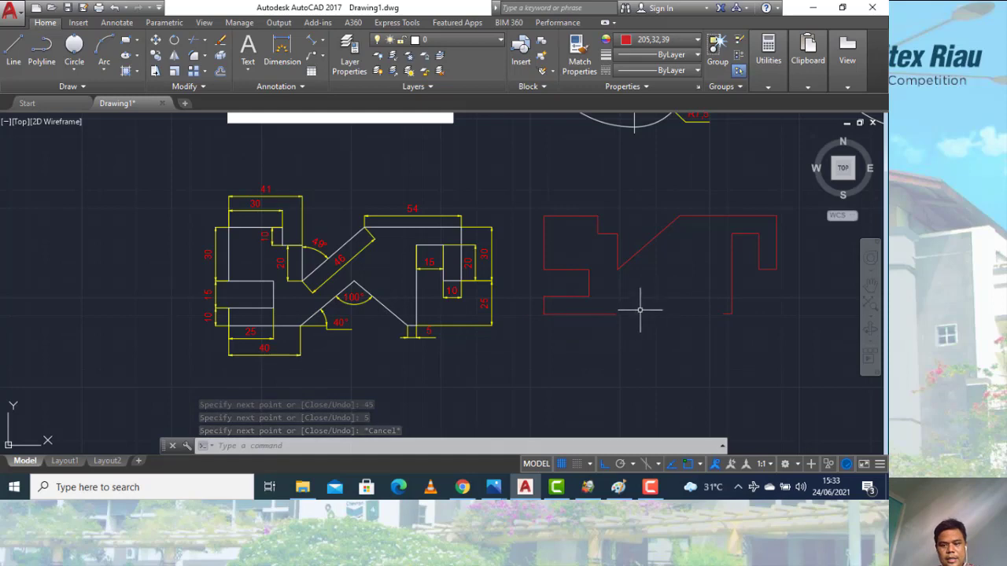
Draw a slanted line 70 long at 40° from the open end of the outline's lower-left base line, with ortho off
{"action": "type", "text": "L"}
{"action": "key", "text": "Return"}
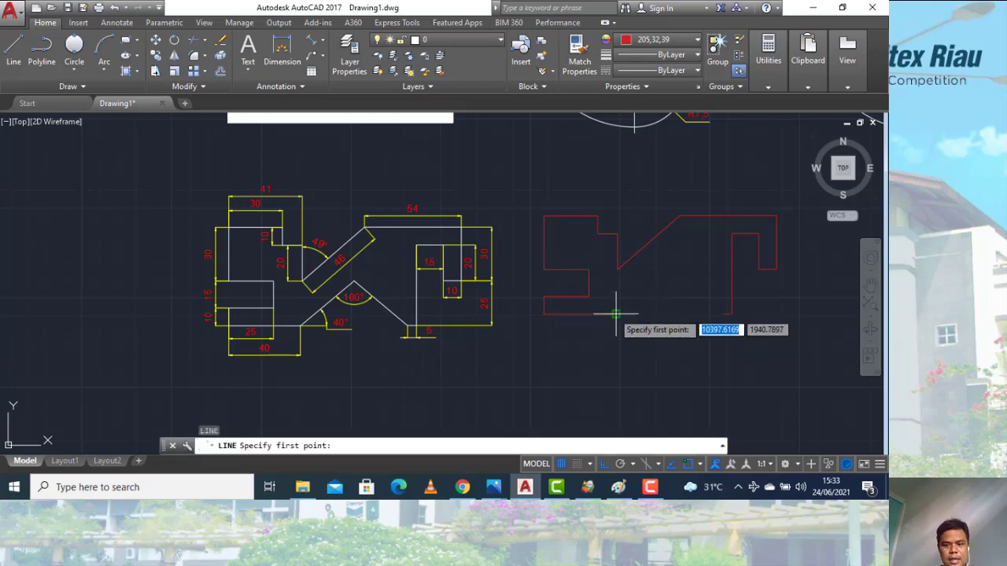
{"action": "left_click", "coordinate": [616, 314]}
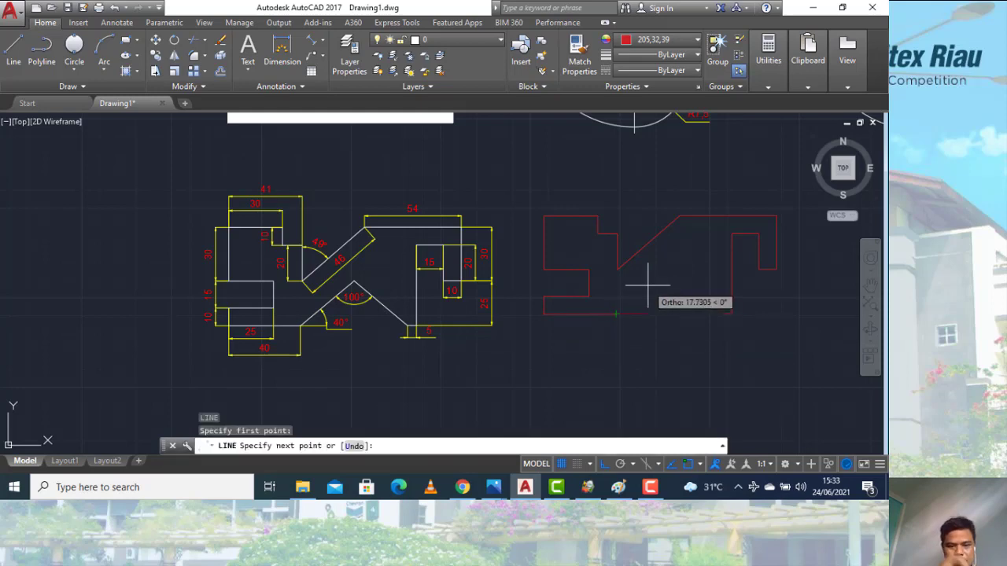
{"action": "key", "text": "F8"}
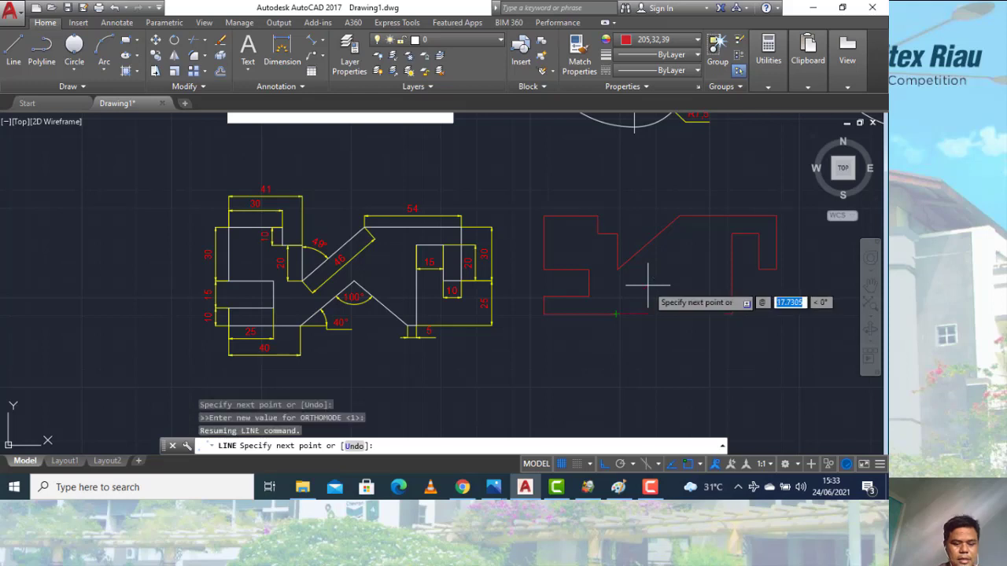
{"action": "type", "text": "70"}
{"action": "key", "text": "Tab"}
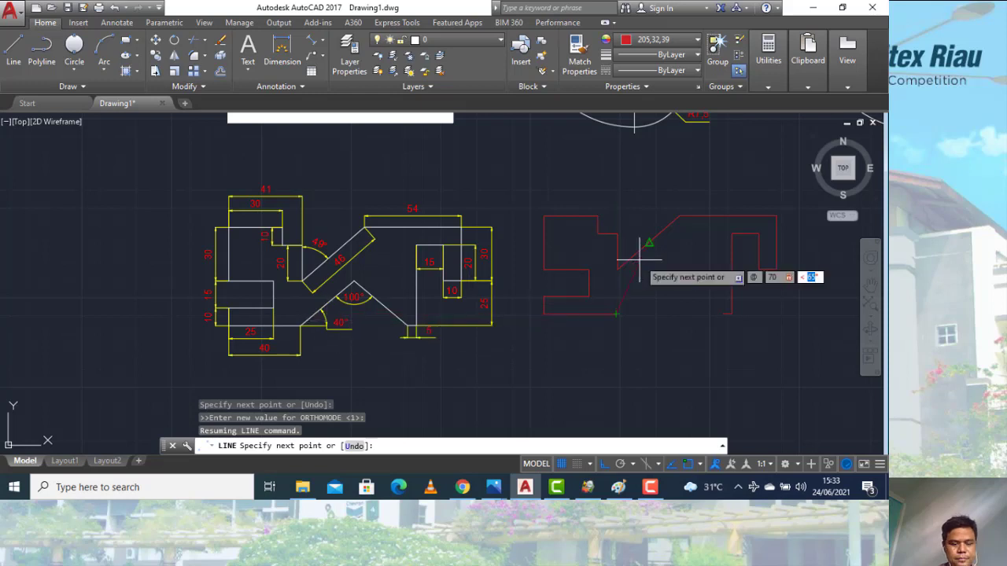
{"action": "type", "text": "40"}
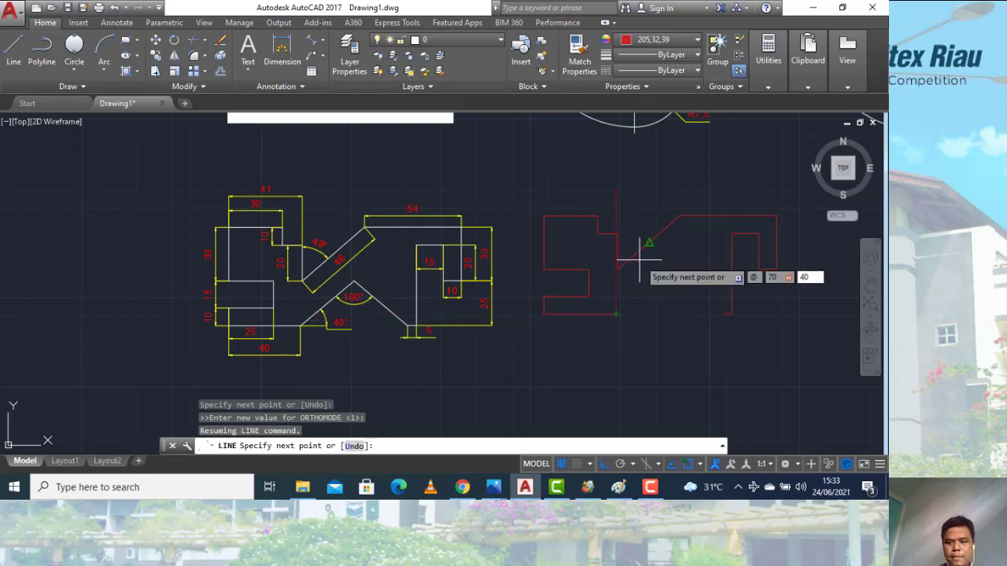
{"action": "key", "text": "Return"}
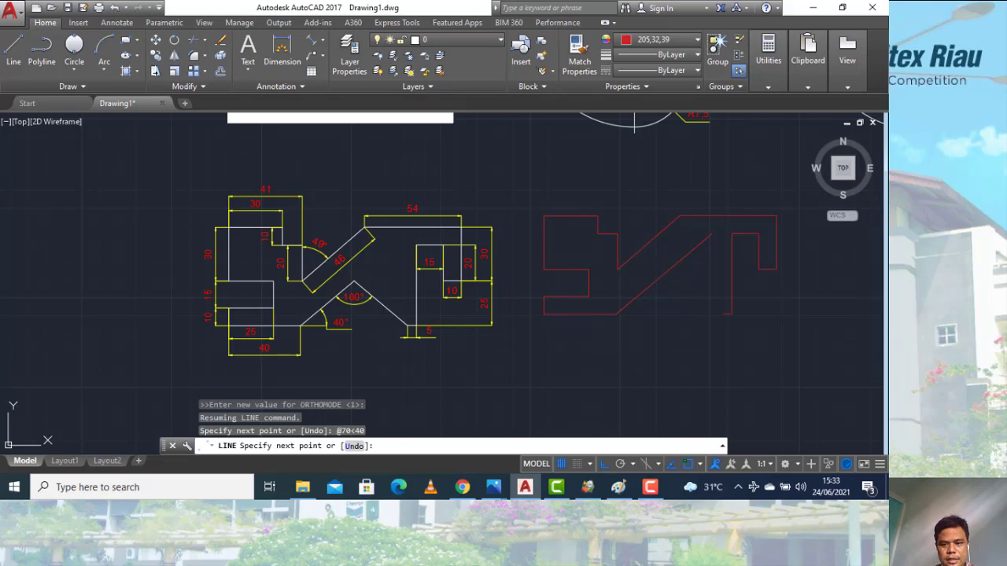
{"action": "key", "text": "Escape"}
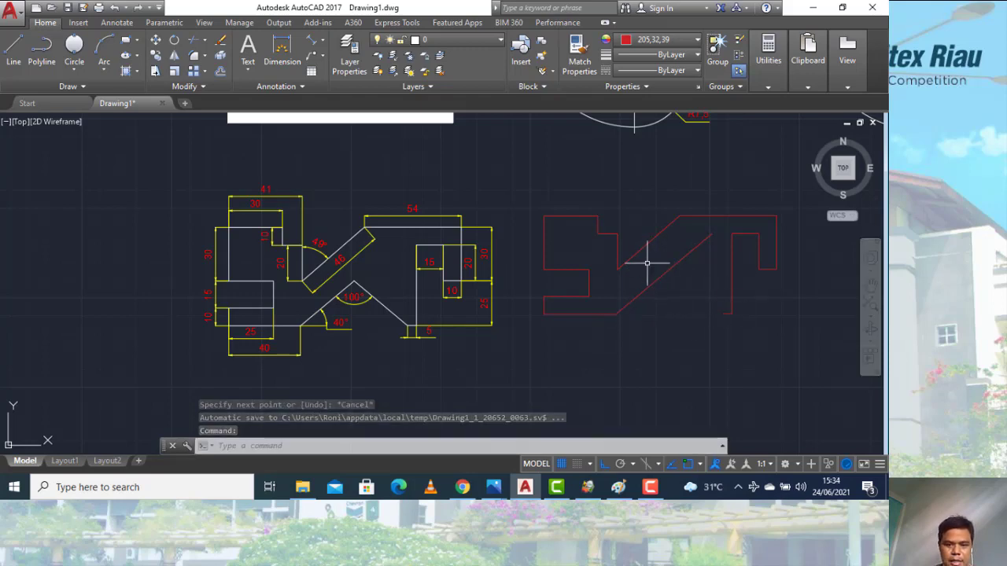
Switch to Paint and sketch a peak with a thicker stroke and short baseline, labelling its angles 40 and 100
{"action": "key", "text": "alt+Tab"}
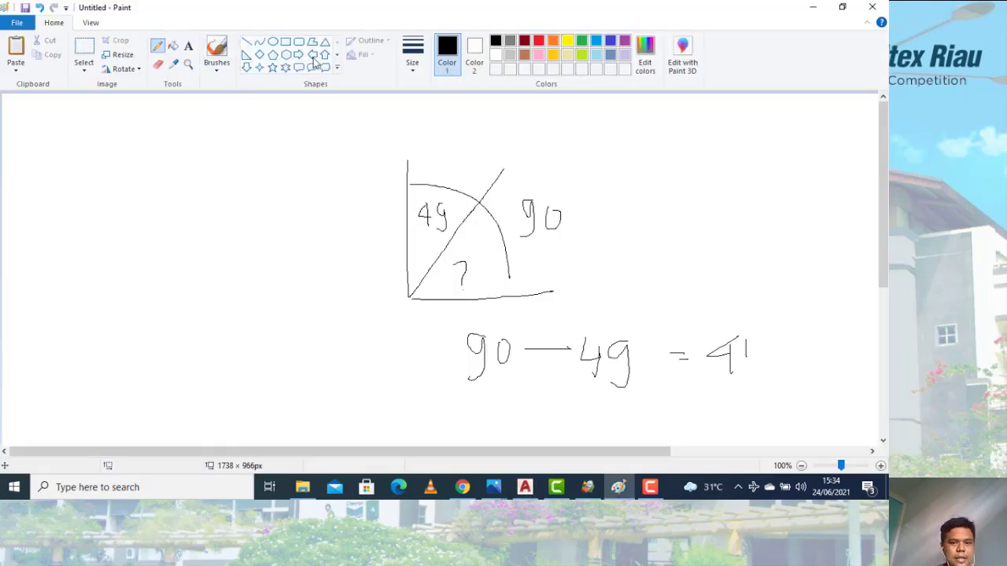
{"action": "left_click", "coordinate": [418, 67]}
{"action": "left_click", "coordinate": [425, 118]}
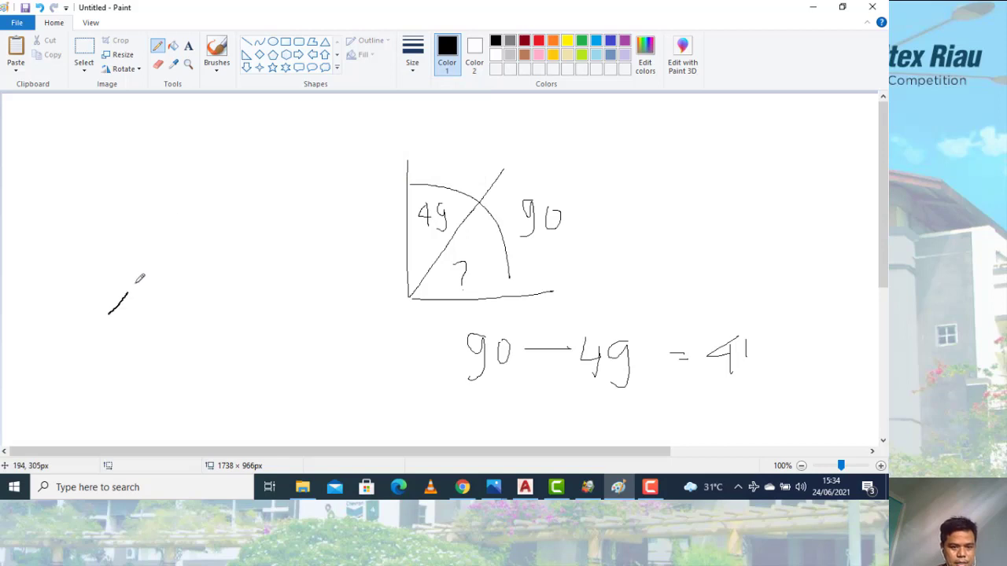
{"action": "mouse_move", "coordinate": [137, 281]}
{"action": "left_mouse_down"}
{"action": "mouse_move", "coordinate": [187, 231]}
{"action": "mouse_move", "coordinate": [263, 260]}
{"action": "mouse_move", "coordinate": [296, 298]}
{"action": "left_mouse_up"}
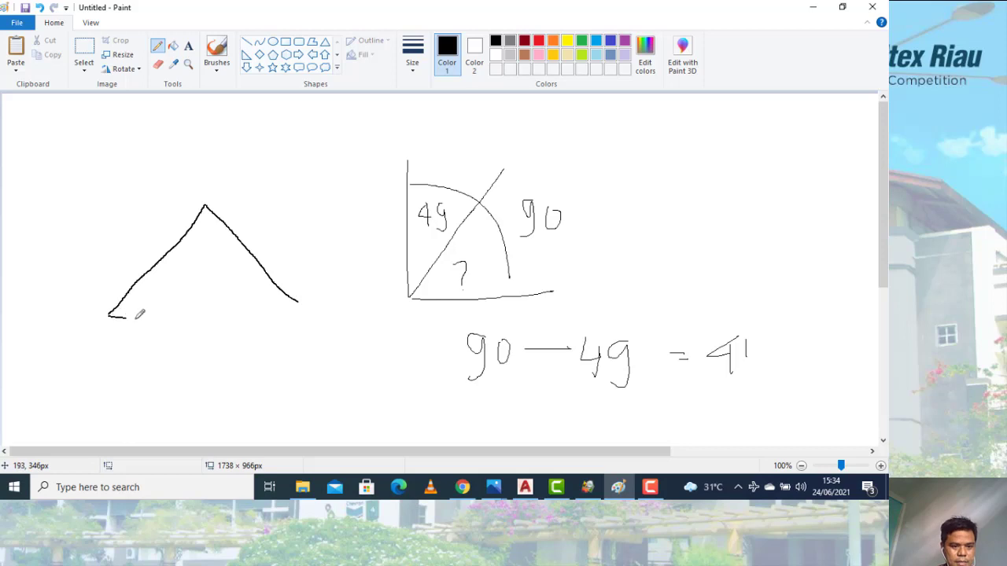
{"action": "left_click_drag", "start_coordinate": [138, 315], "coordinate": [158, 320]}
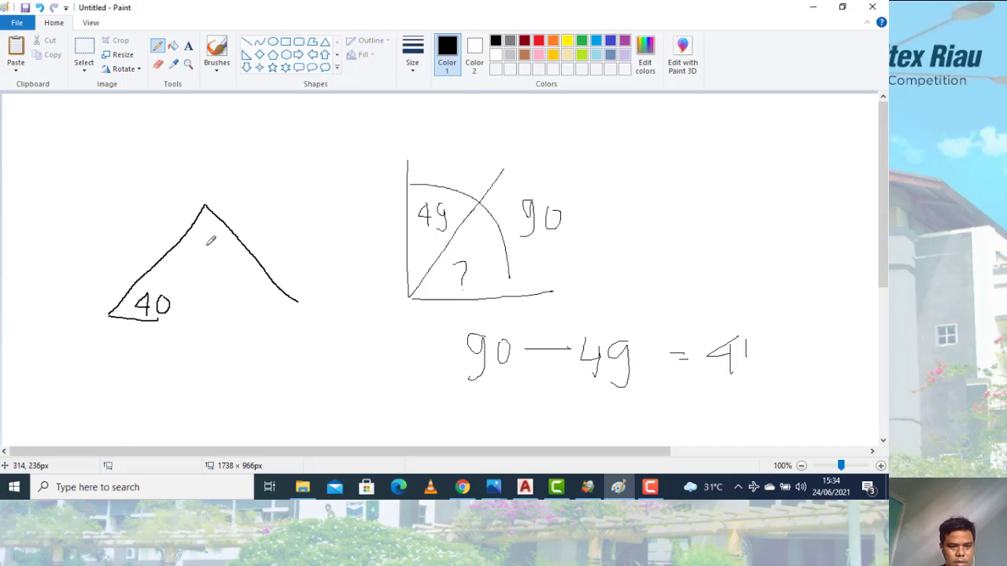
{"action": "key", "text": "alt+Tab"}
{"action": "key", "text": "alt+Tab"}
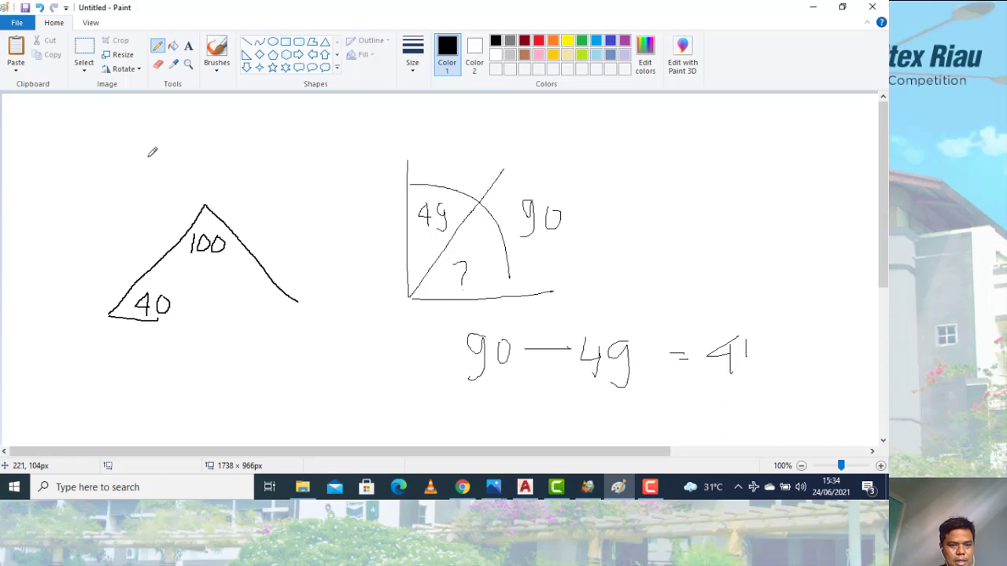
Mark the peak's third angle with a question mark and write 180 = (100+40) = 40 above the sketch
{"action": "mouse_move", "coordinate": [158, 178]}
{"action": "left_mouse_down"}
{"action": "mouse_move", "coordinate": [157, 162]}
{"action": "mouse_move", "coordinate": [187, 154]}
{"action": "left_mouse_up"}
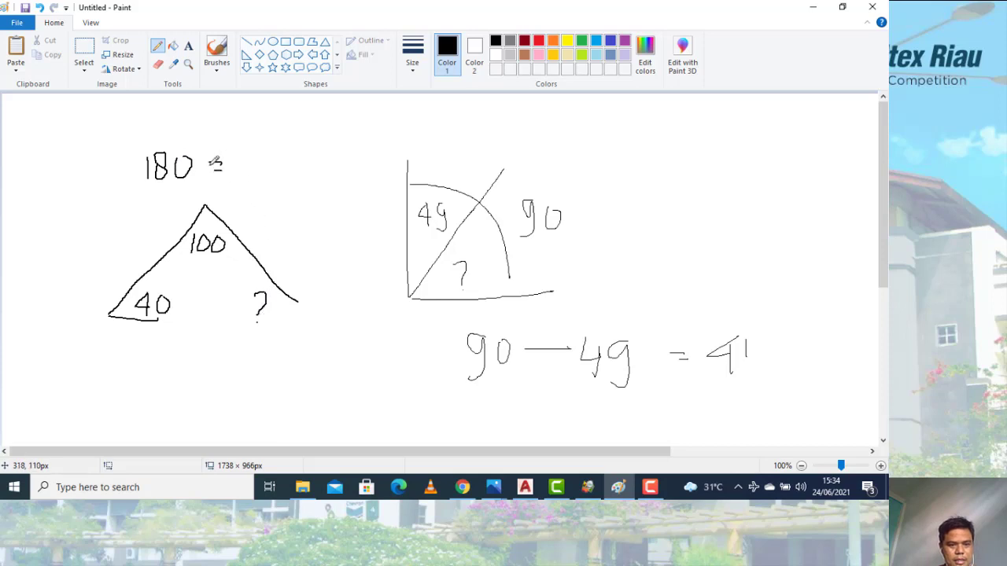
{"action": "left_click_drag", "start_coordinate": [268, 164], "coordinate": [278, 157]}
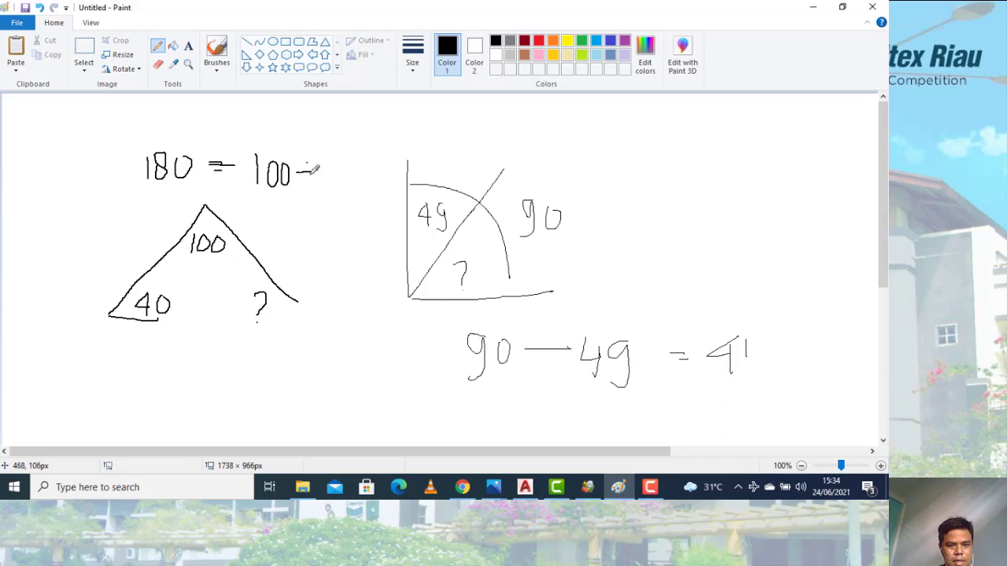
{"action": "mouse_move", "coordinate": [347, 167]}
{"action": "left_mouse_down"}
{"action": "mouse_move", "coordinate": [368, 208]}
{"action": "mouse_move", "coordinate": [340, 204]}
{"action": "left_mouse_up"}
{"action": "left_click_drag", "start_coordinate": [253, 146], "coordinate": [249, 181]}
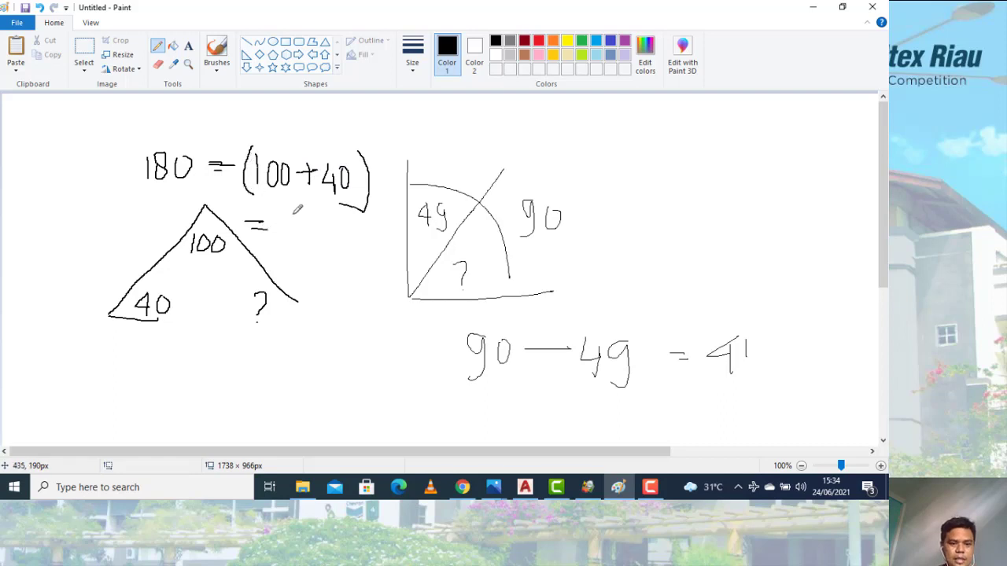
{"action": "mouse_move", "coordinate": [296, 211]}
{"action": "left_mouse_down"}
{"action": "mouse_move", "coordinate": [308, 233]}
{"action": "mouse_move", "coordinate": [330, 220]}
{"action": "left_mouse_up"}
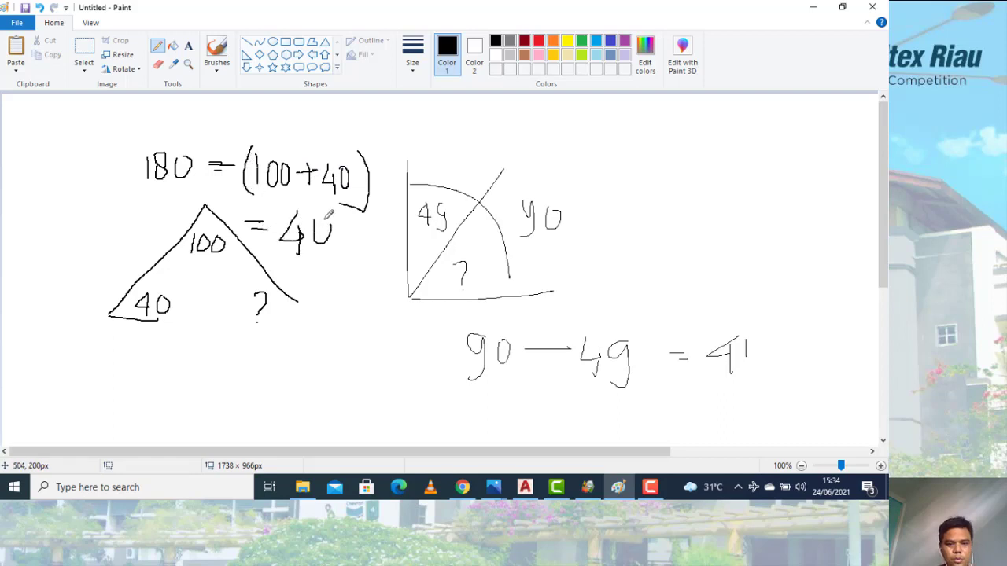
Write 40 = b below the peak, extend a baseline from its right foot, and label the adjoining angles a and b
{"action": "key", "text": "alt+Tab"}
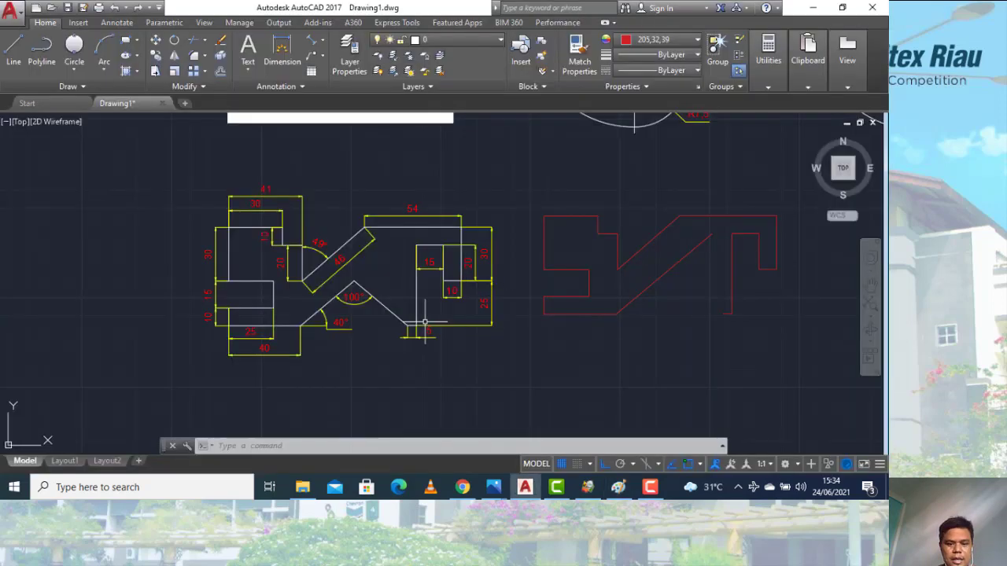
{"action": "key", "text": "alt+Tab"}
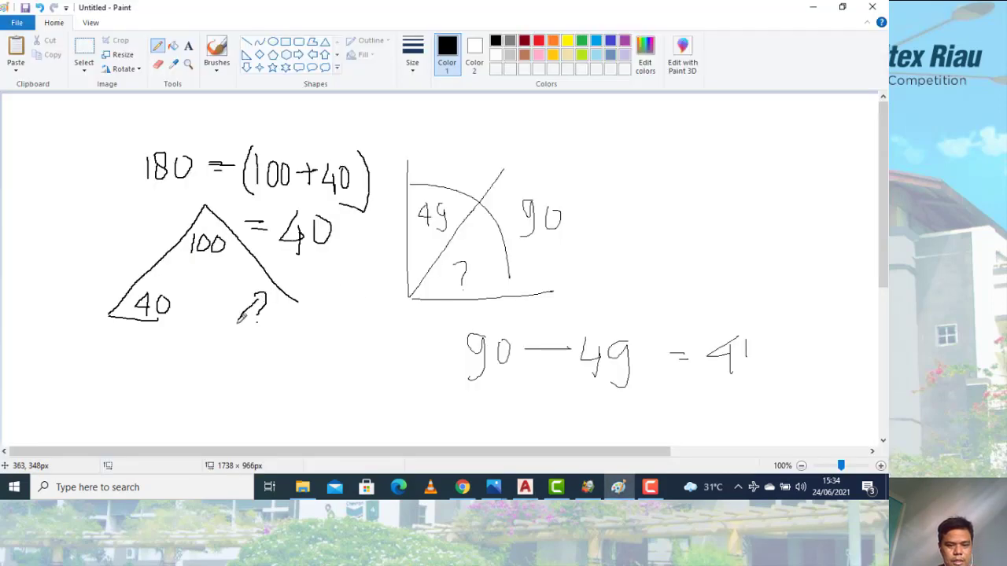
{"action": "left_click_drag", "start_coordinate": [222, 344], "coordinate": [224, 383]}
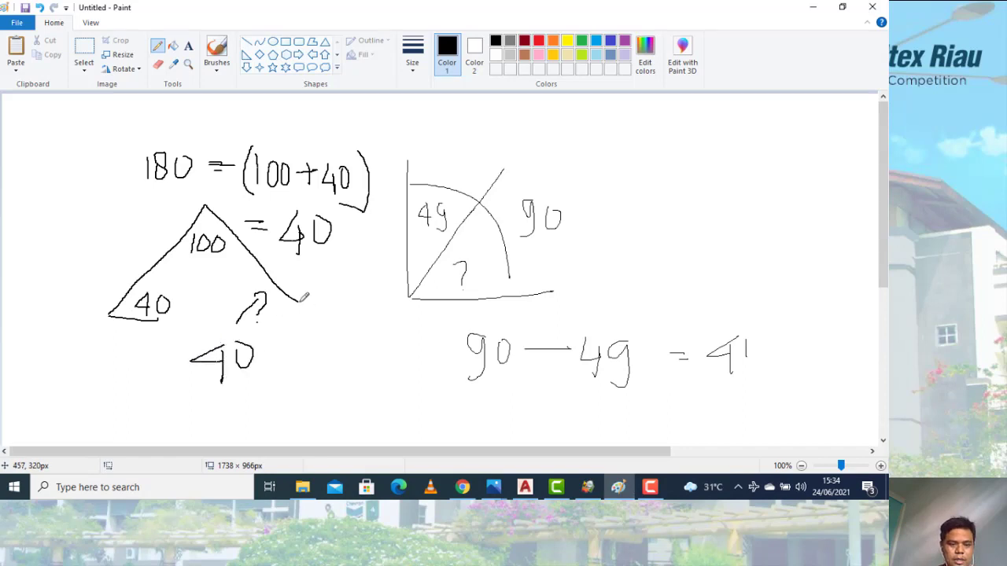
{"action": "left_click_drag", "start_coordinate": [330, 301], "coordinate": [383, 299]}
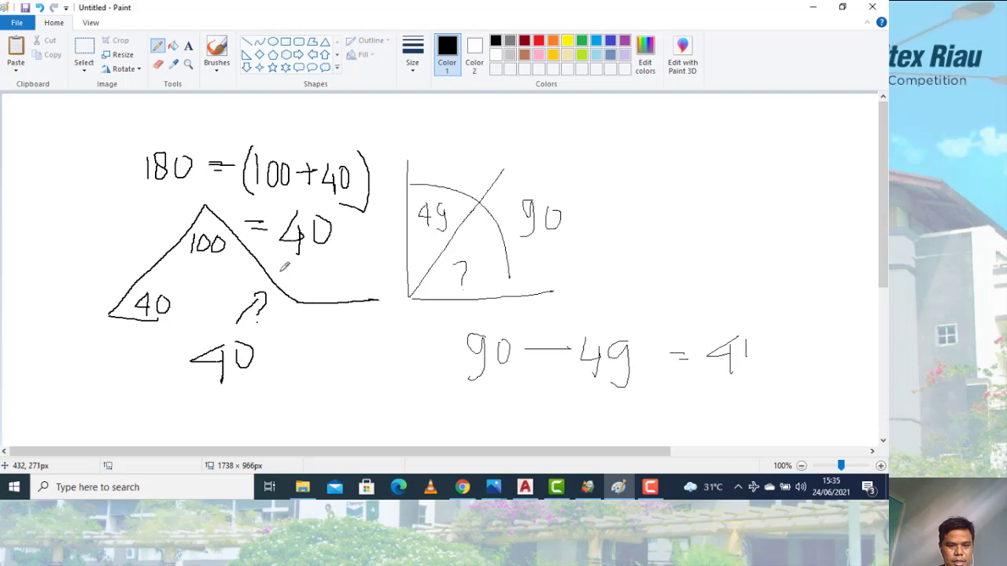
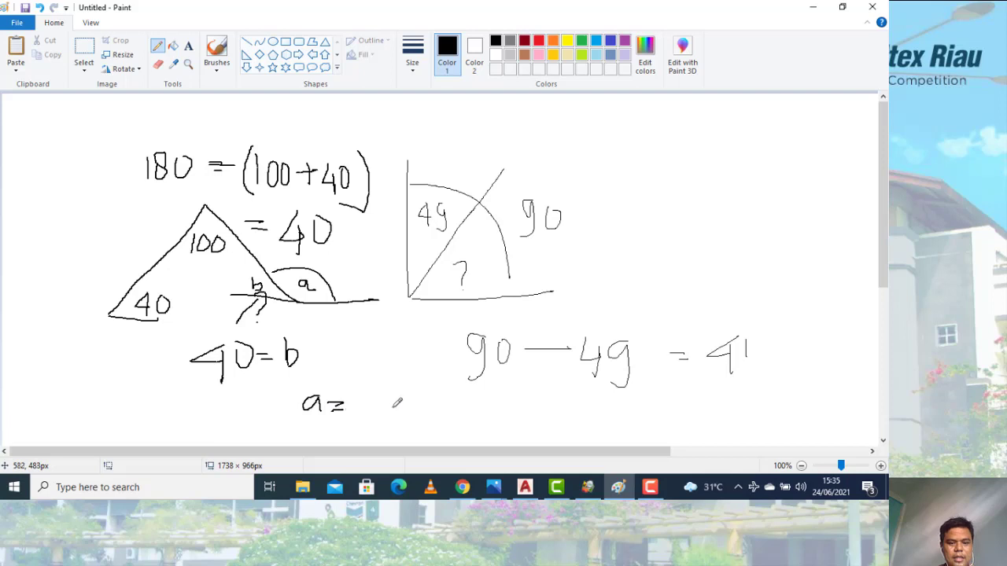
Complete the calculation a = 180 − b = 180 − 40 = 140 and label the outer angle 140
{"action": "left_click_drag", "start_coordinate": [366, 402], "coordinate": [381, 404]}
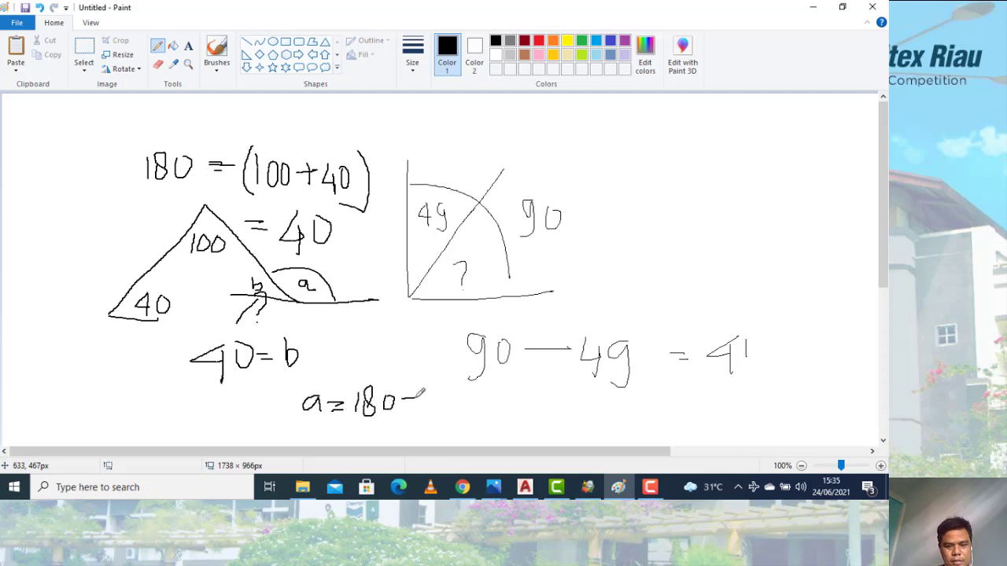
{"action": "left_click_drag", "start_coordinate": [430, 404], "coordinate": [413, 418]}
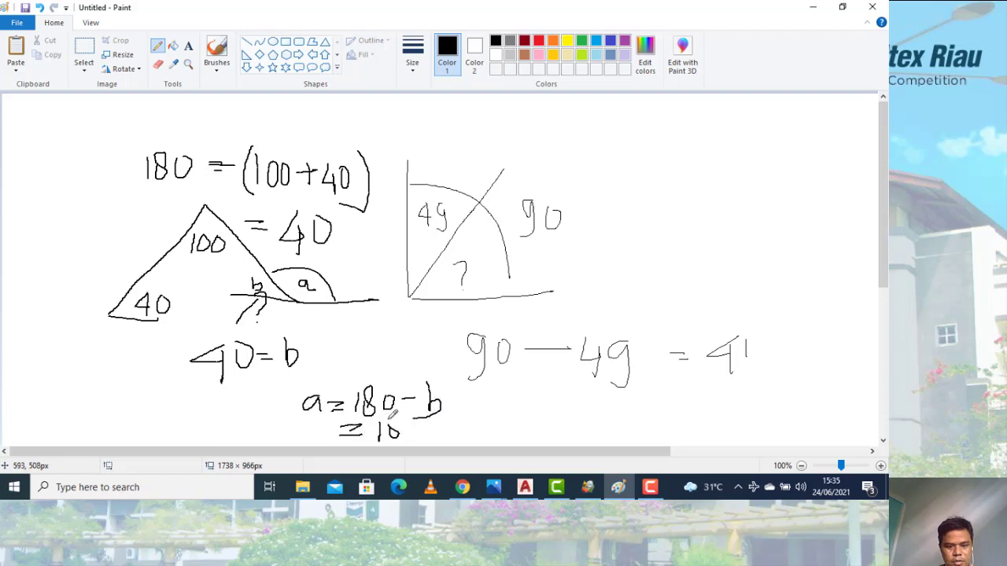
{"action": "left_click_drag", "start_coordinate": [404, 420], "coordinate": [418, 421]}
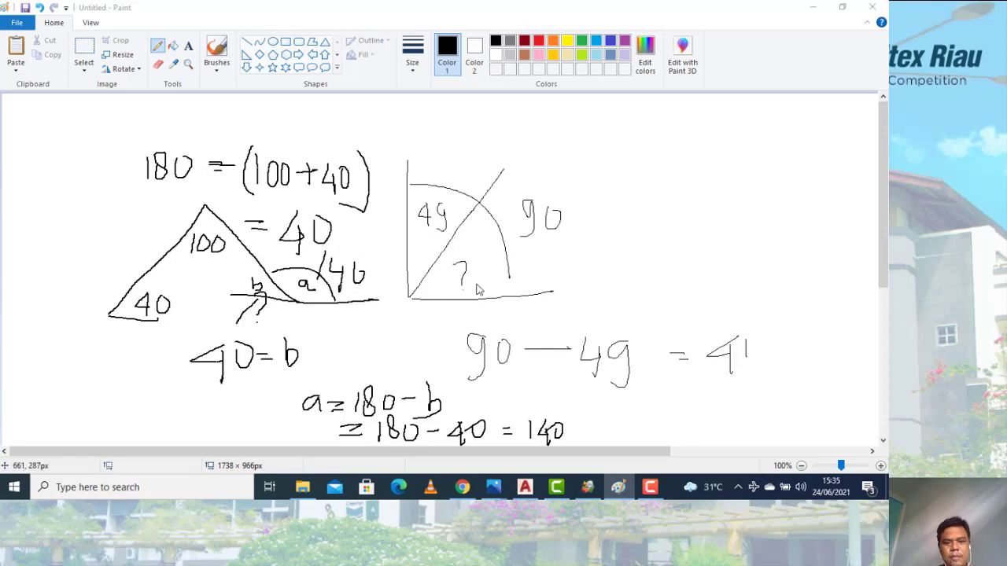
Switch to AutoCAD and draw a 70-long line at 140° from the free end of the short bottom edge
{"action": "key", "text": "alt+Tab"}
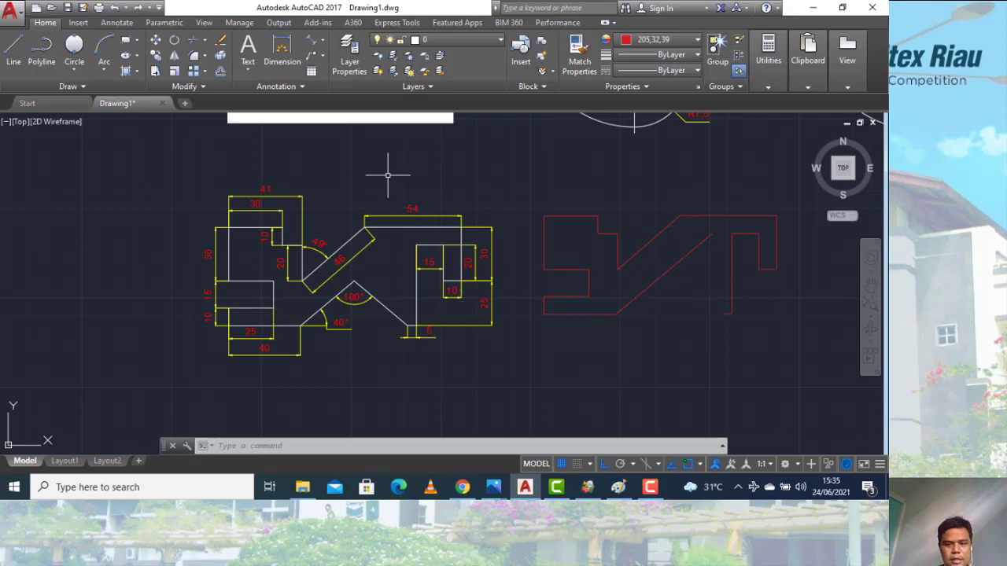
{"action": "key", "text": "Escape"}
{"action": "type", "text": "l"}
{"action": "key", "text": "Return"}
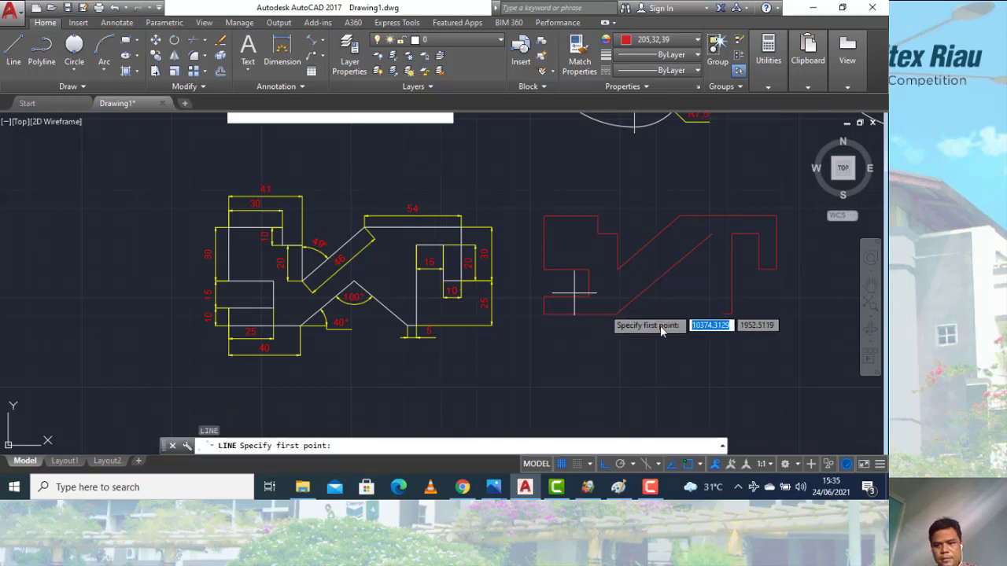
{"action": "left_click", "coordinate": [723, 315]}
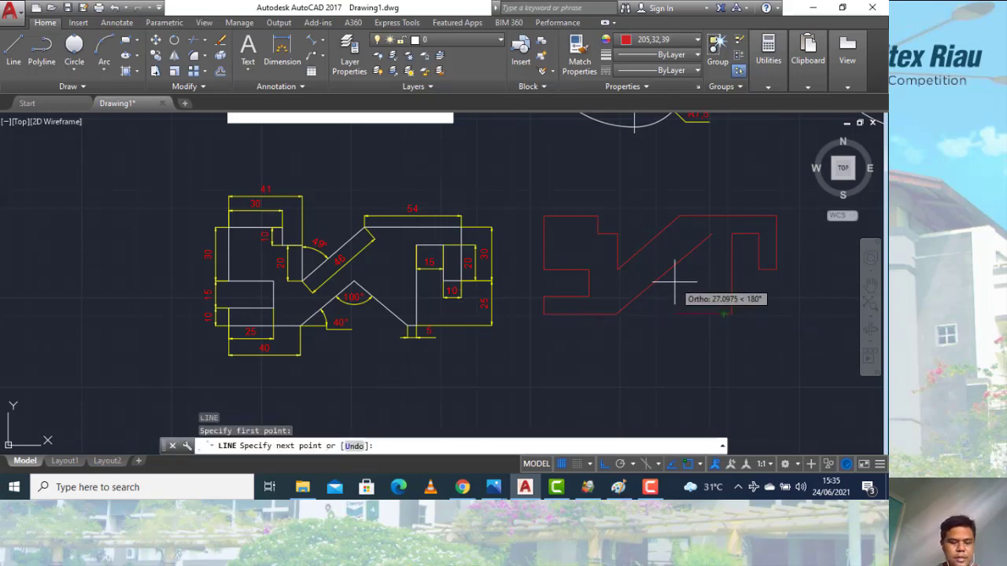
{"action": "type", "text": "70"}
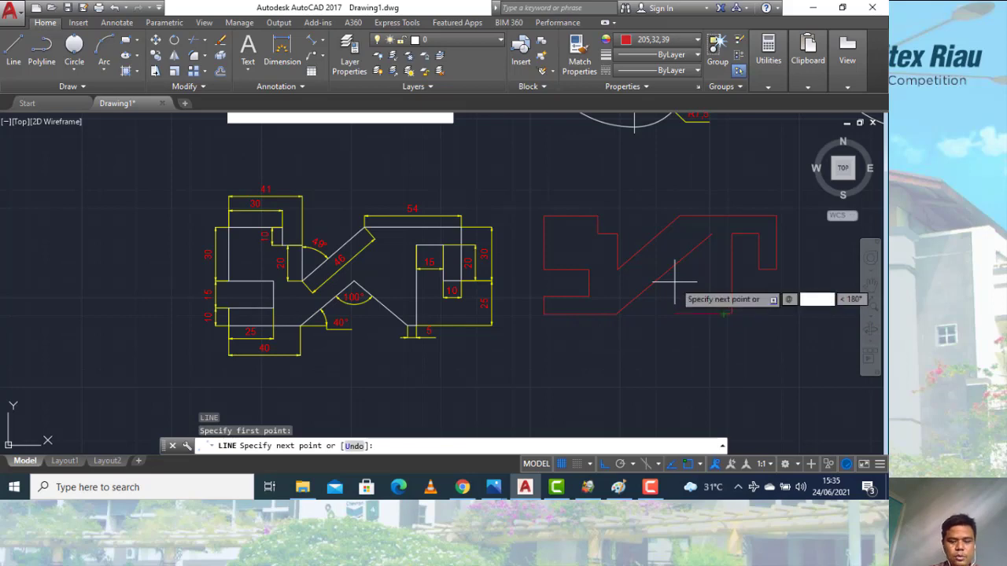
{"action": "key", "text": "Tab"}
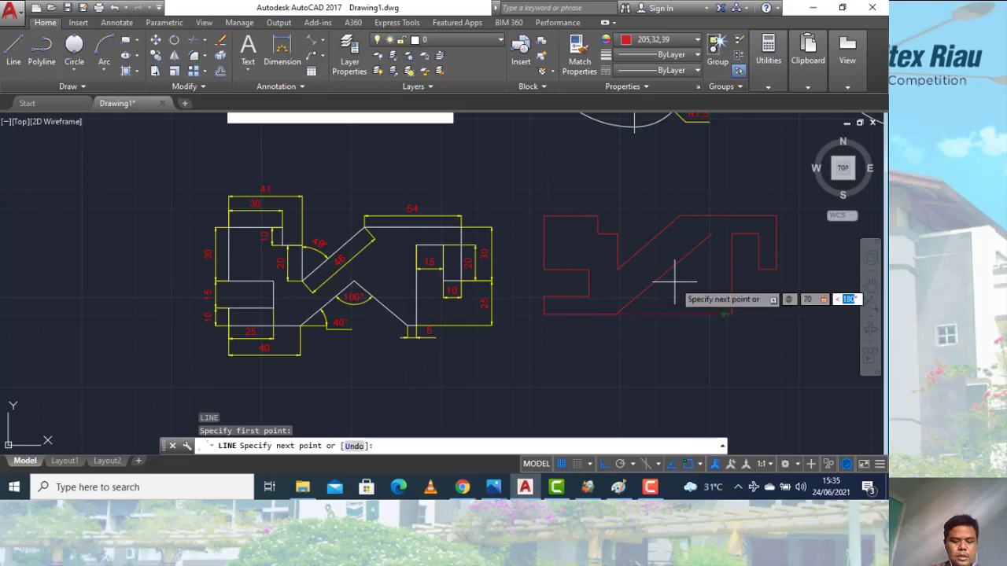
{"action": "type", "text": "140"}
{"action": "key", "text": "Return"}
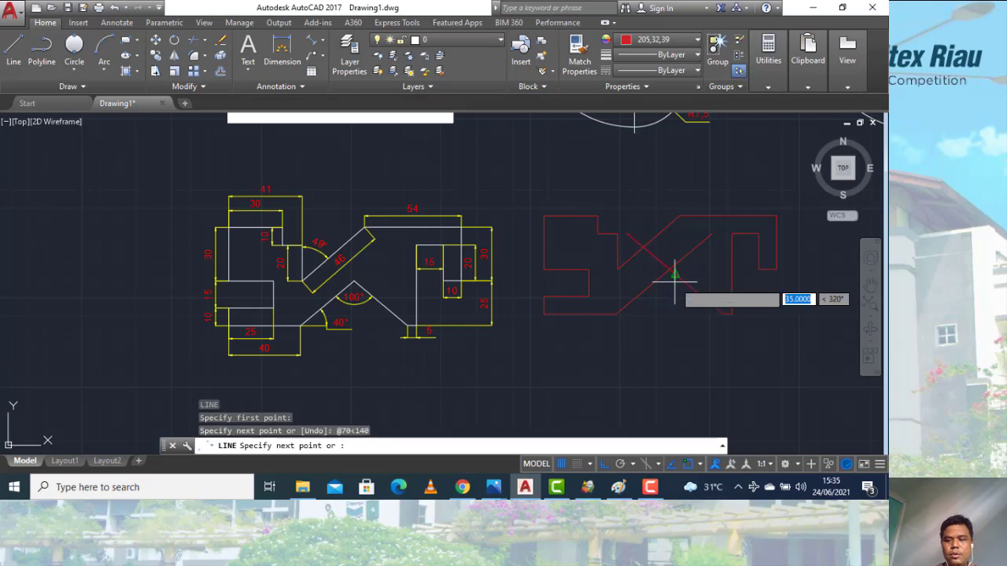
{"action": "key", "text": "Escape"}
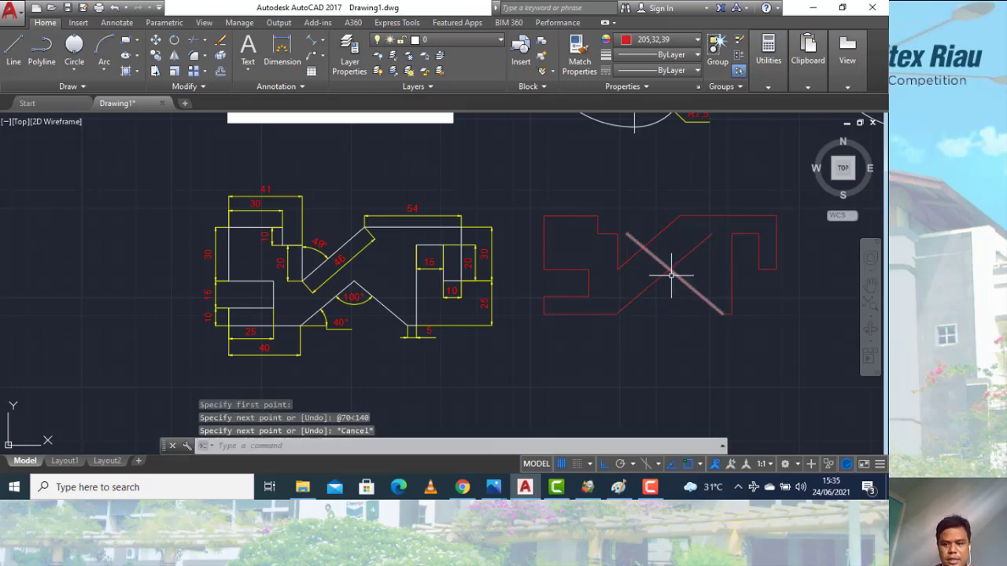
Trim the two crossing slanted lines above their intersection to form the lower peak
{"action": "scroll", "coordinate": [673, 272], "scroll_direction": "up", "scroll_amount": 2}
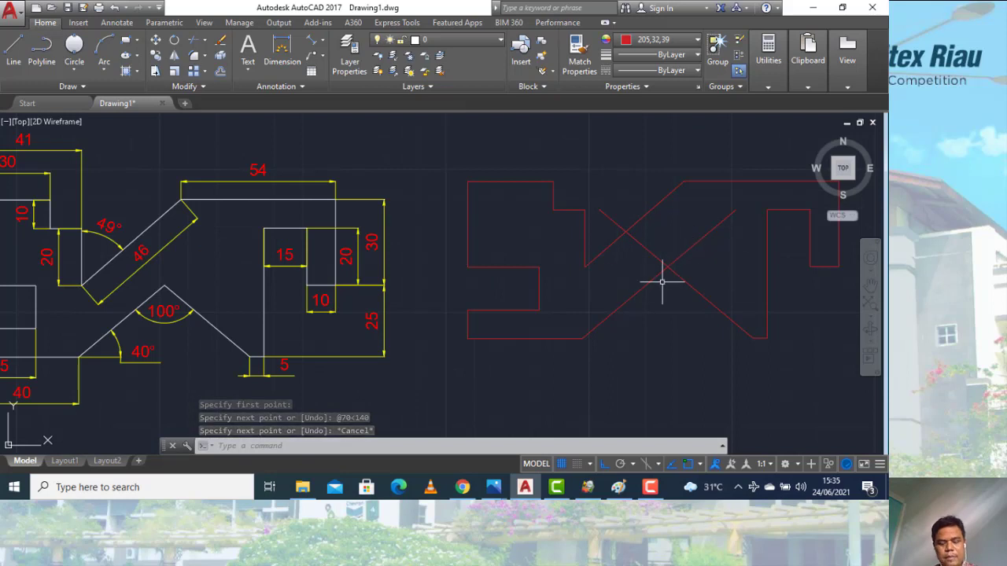
{"action": "type", "text": "tr"}
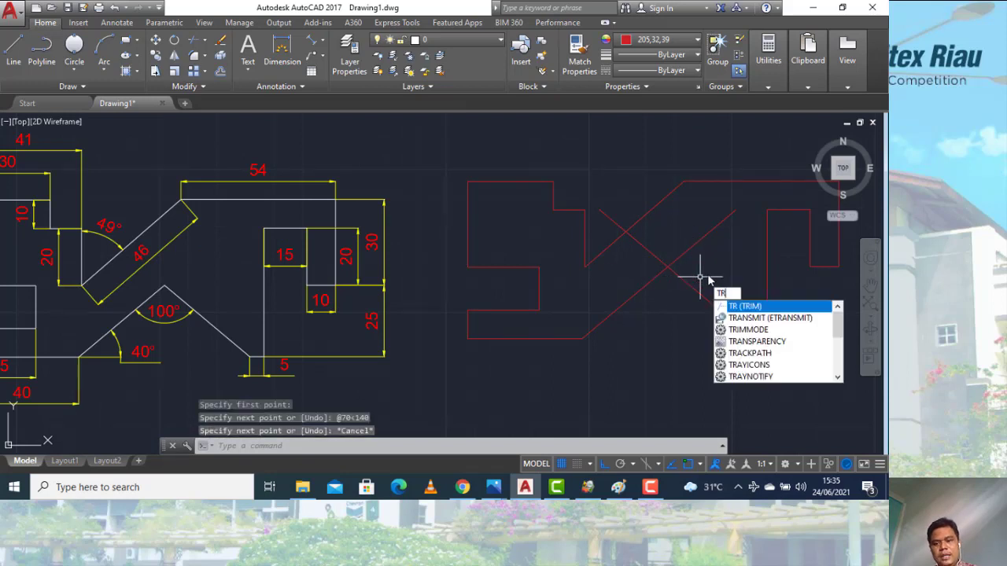
{"action": "key", "text": "Return"}
{"action": "key", "text": "Return"}
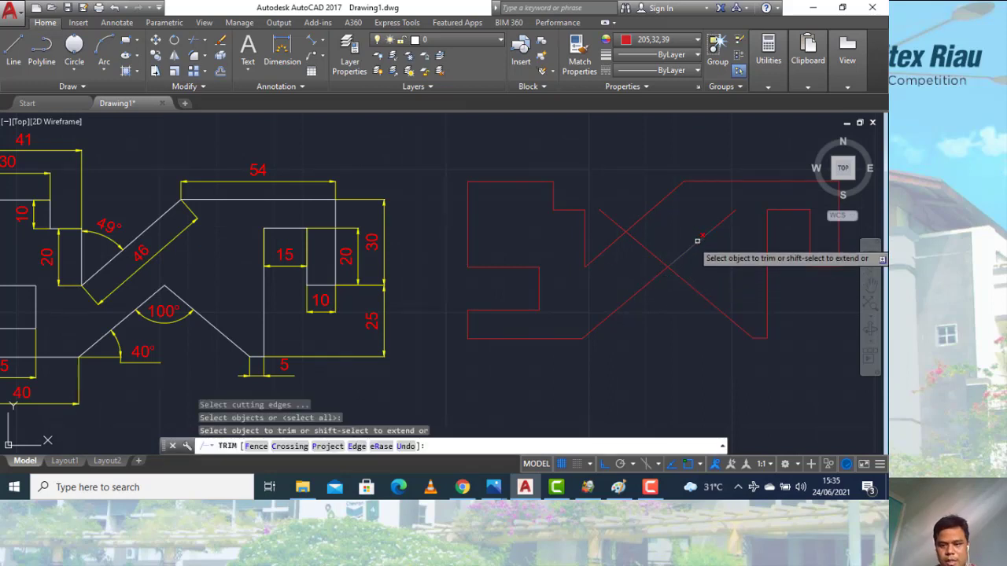
{"action": "left_click", "coordinate": [698, 239]}
{"action": "left_click", "coordinate": [658, 256]}
{"action": "key", "text": "Escape"}
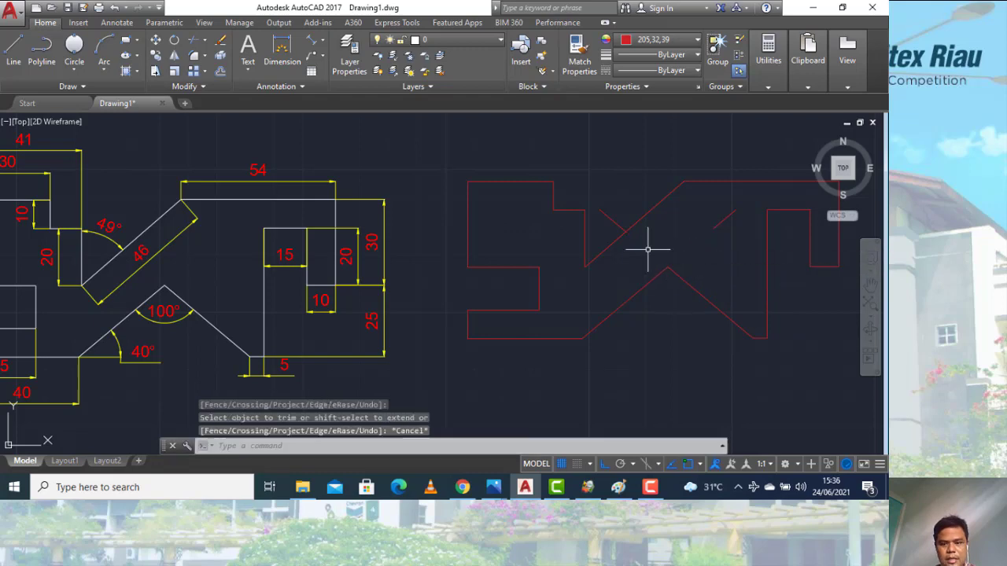
Erase the two leftover slanted line pieces above the lower peak
{"action": "left_click", "coordinate": [611, 220]}
{"action": "left_click", "coordinate": [700, 235]}
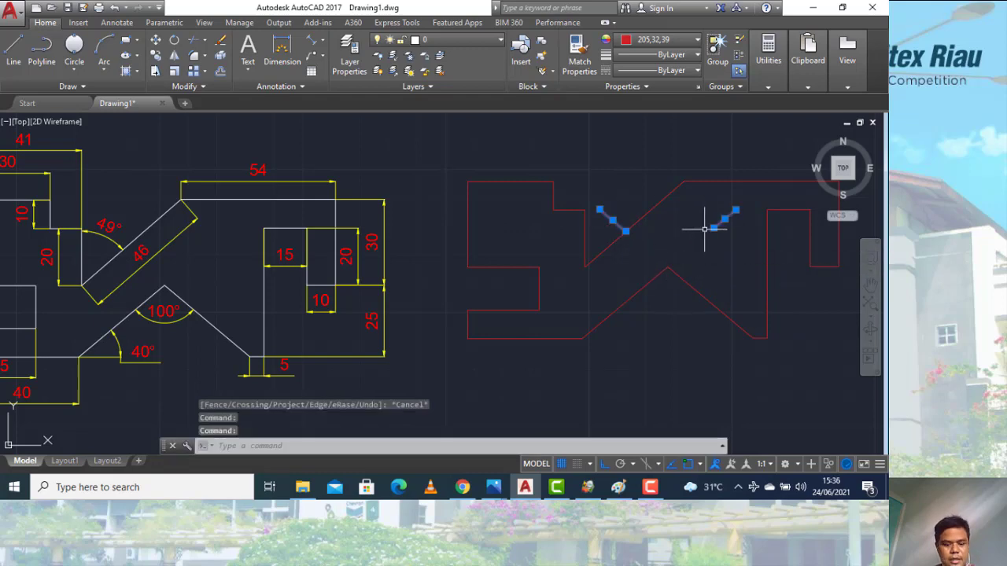
{"action": "type", "text": "e"}
{"action": "key", "text": "Return"}
Set the colour of the whole redrawn profile to ByLayer
{"action": "scroll", "coordinate": [498, 293], "scroll_direction": "down", "scroll_amount": 2}
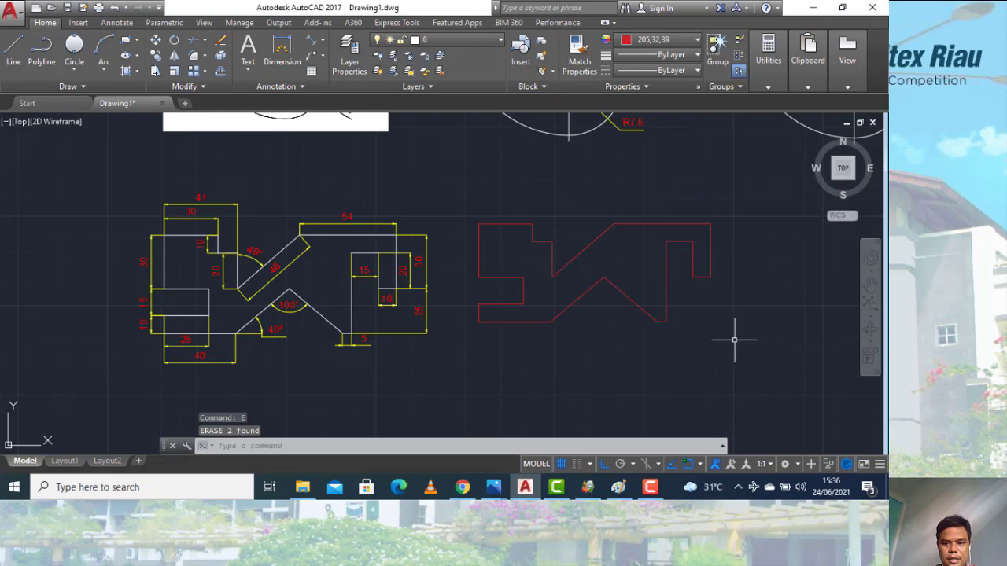
{"action": "left_click", "coordinate": [755, 349]}
{"action": "left_click", "coordinate": [456, 200]}
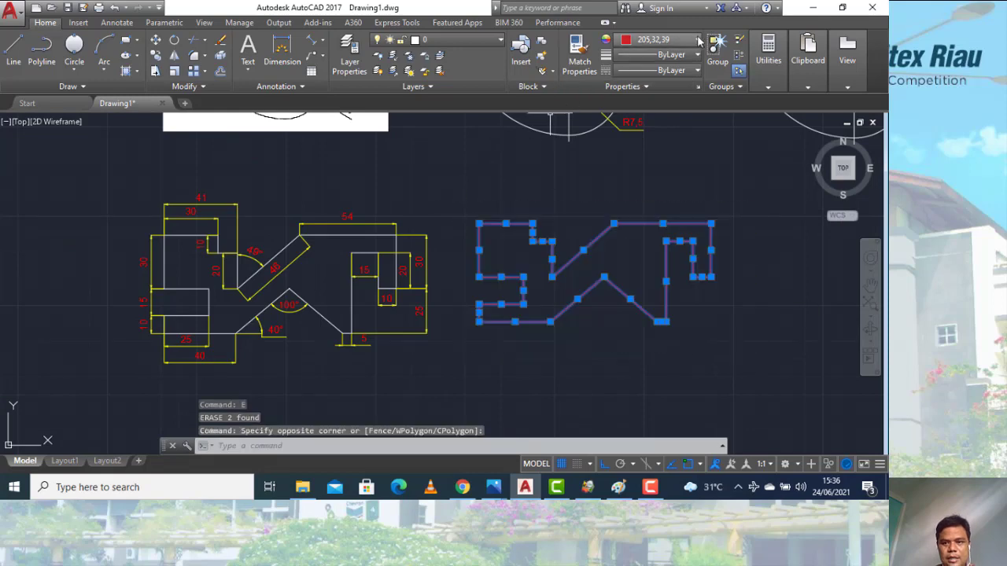
{"action": "left_click", "coordinate": [653, 39]}
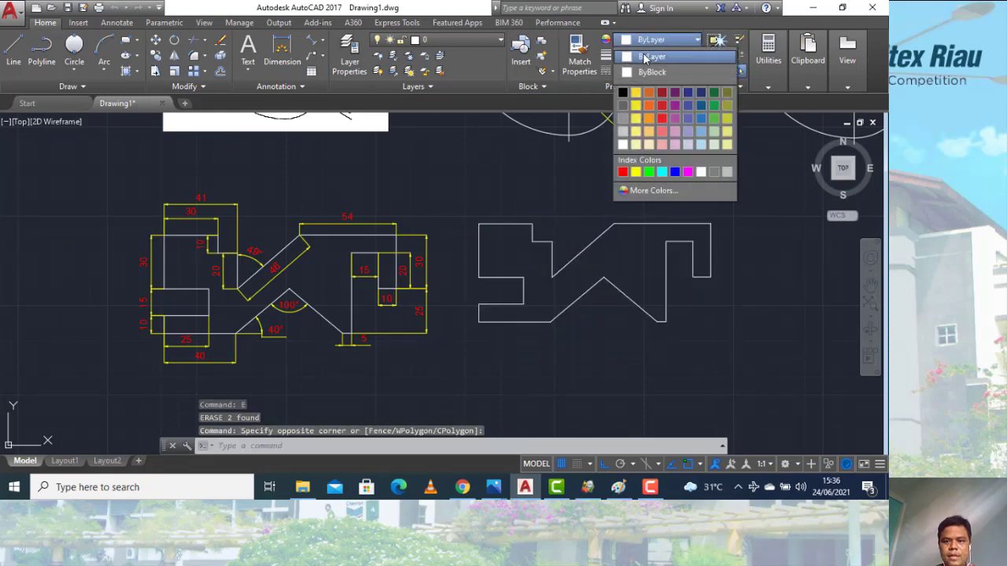
{"action": "left_click", "coordinate": [646, 56]}
{"action": "key", "text": "Escape"}
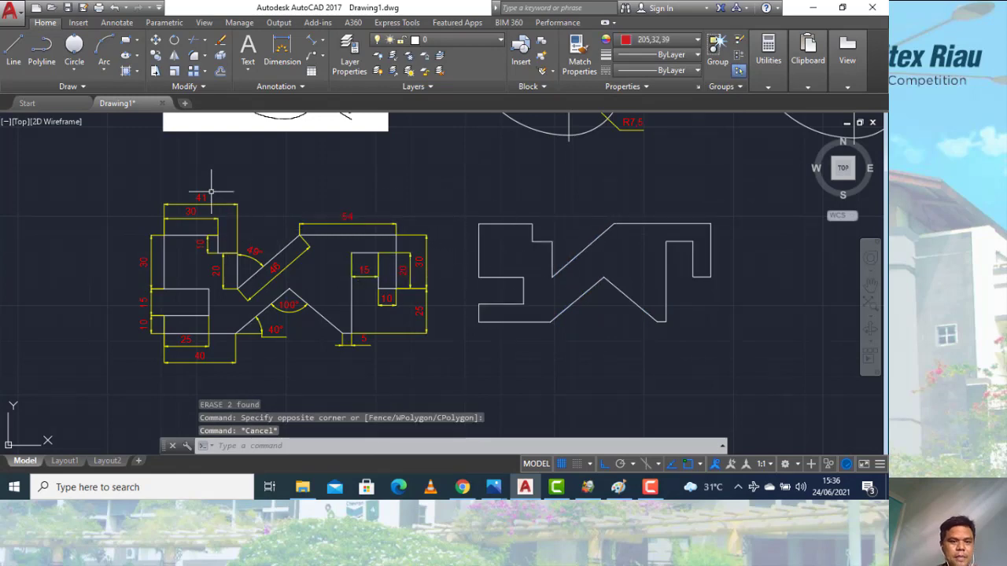
Add horizontal linear dimensions above the redrawn profile's left block, for its full stepped width and its top edge
{"action": "left_click", "coordinate": [321, 39]}
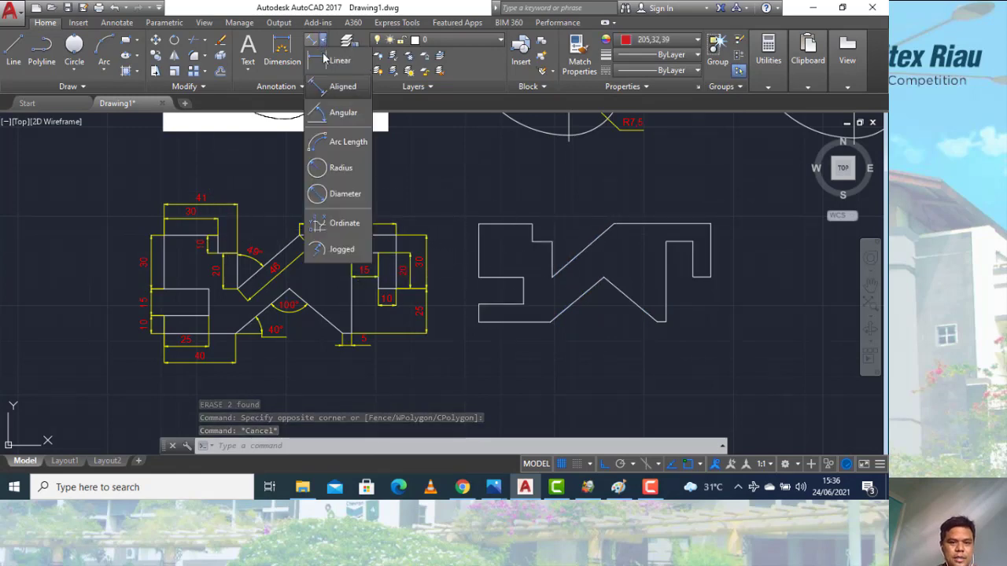
{"action": "left_click", "coordinate": [478, 224]}
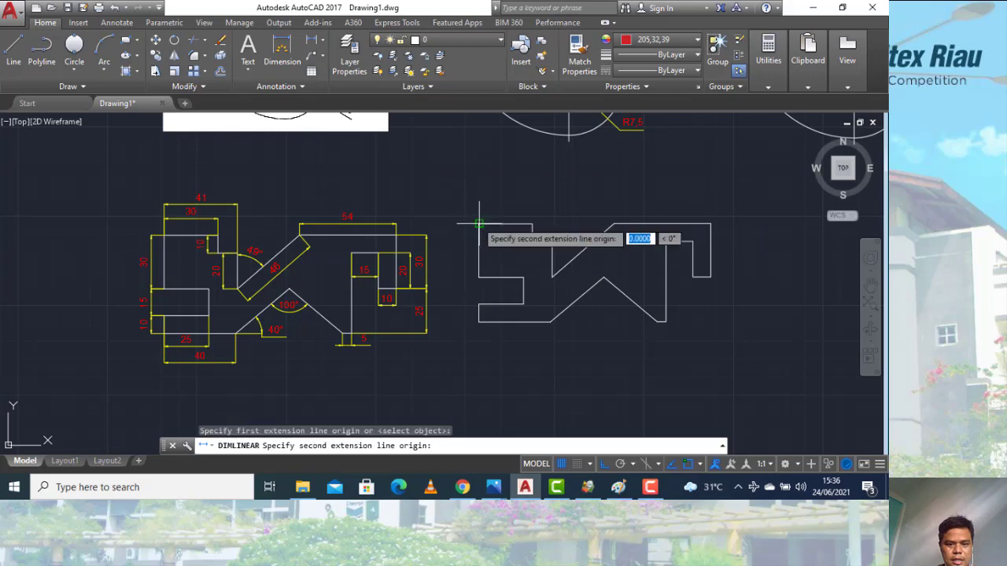
{"action": "left_click", "coordinate": [552, 241]}
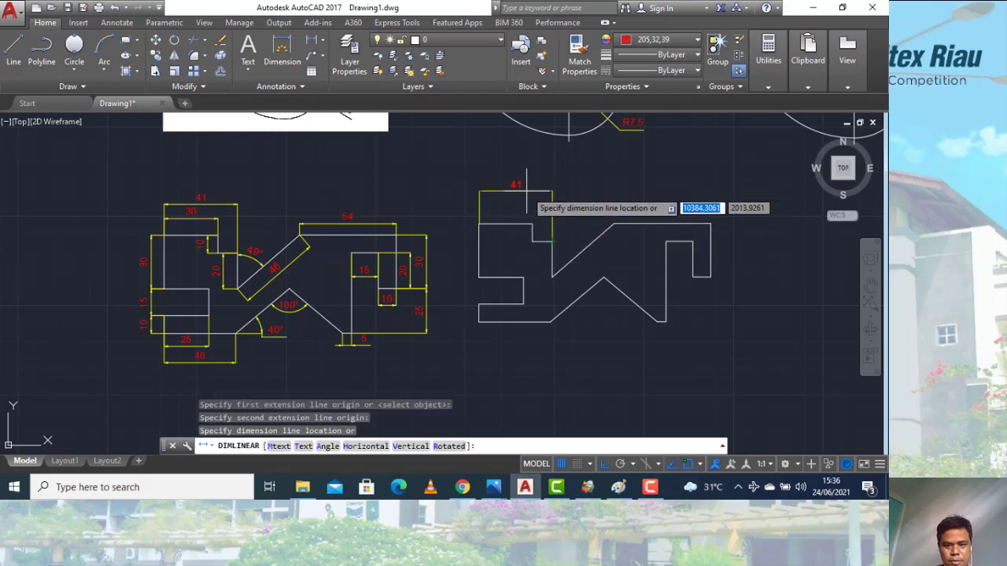
{"action": "left_click", "coordinate": [525, 191]}
{"action": "key", "text": "Return"}
{"action": "left_click", "coordinate": [478, 224]}
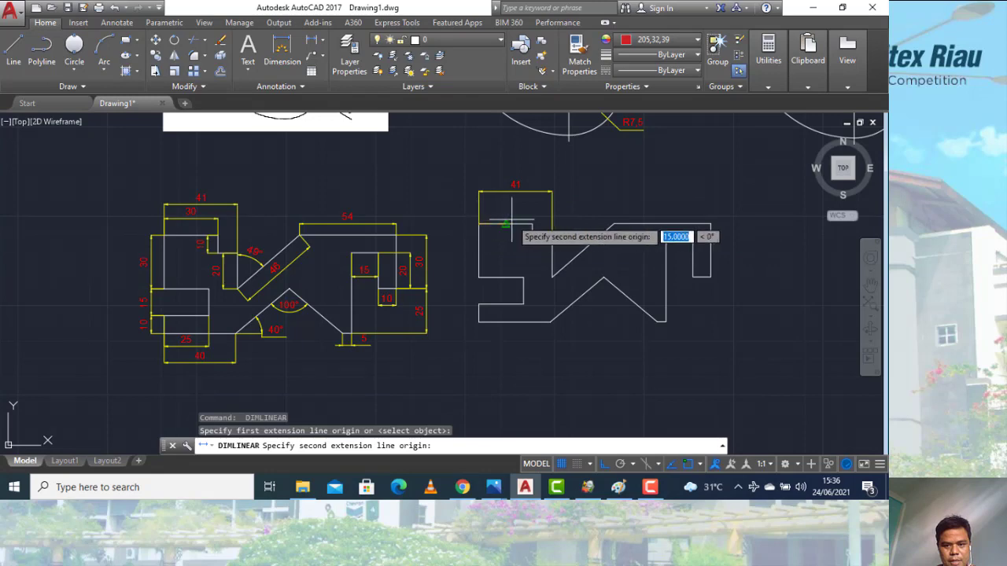
{"action": "left_click", "coordinate": [533, 224]}
{"action": "left_click", "coordinate": [527, 212]}
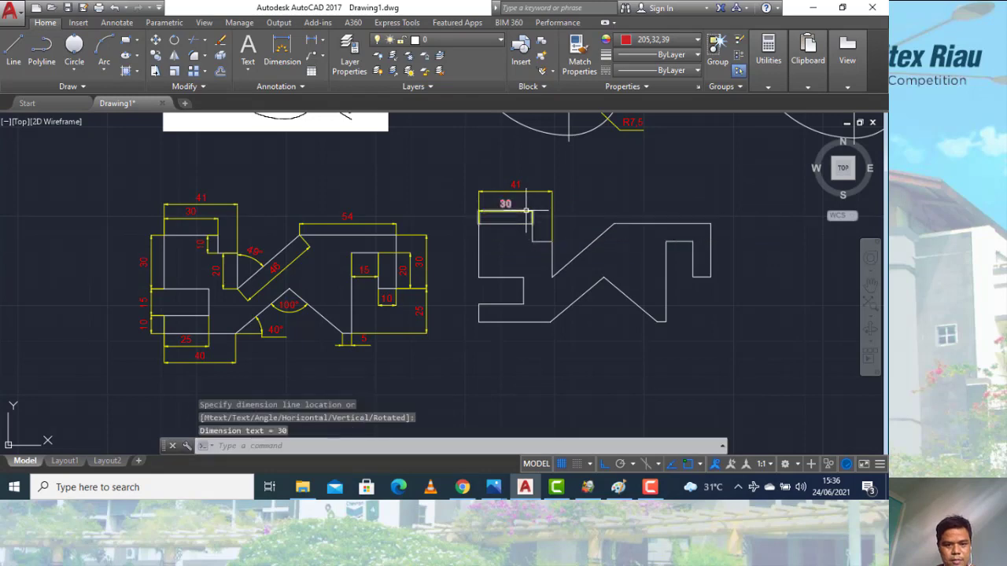
Add three aligned vertical dimensions along the redrawn profile's left side, for the upper block, the notch and the lower block
{"action": "key", "text": "Return"}
{"action": "left_click", "coordinate": [479, 277]}
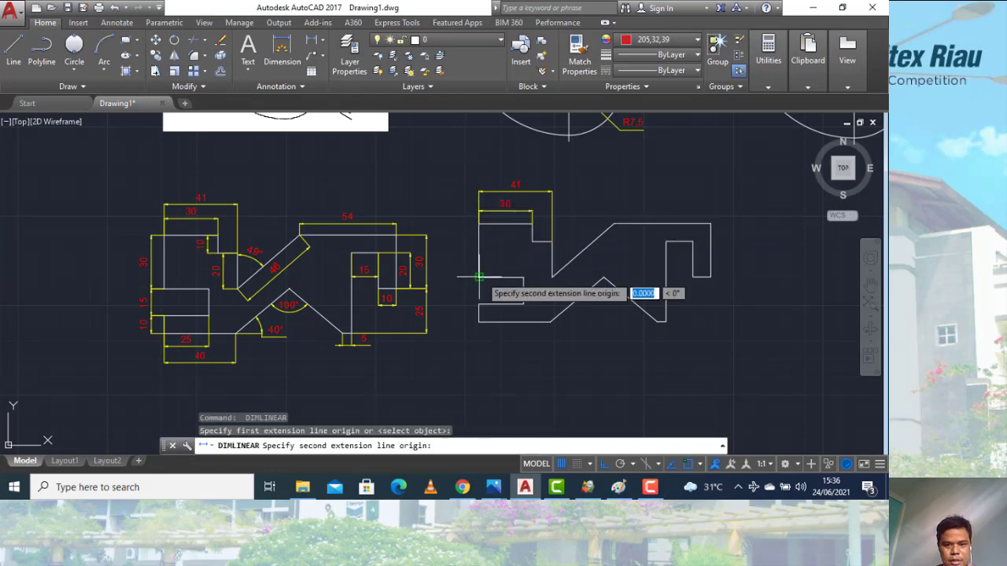
{"action": "left_click", "coordinate": [479, 224]}
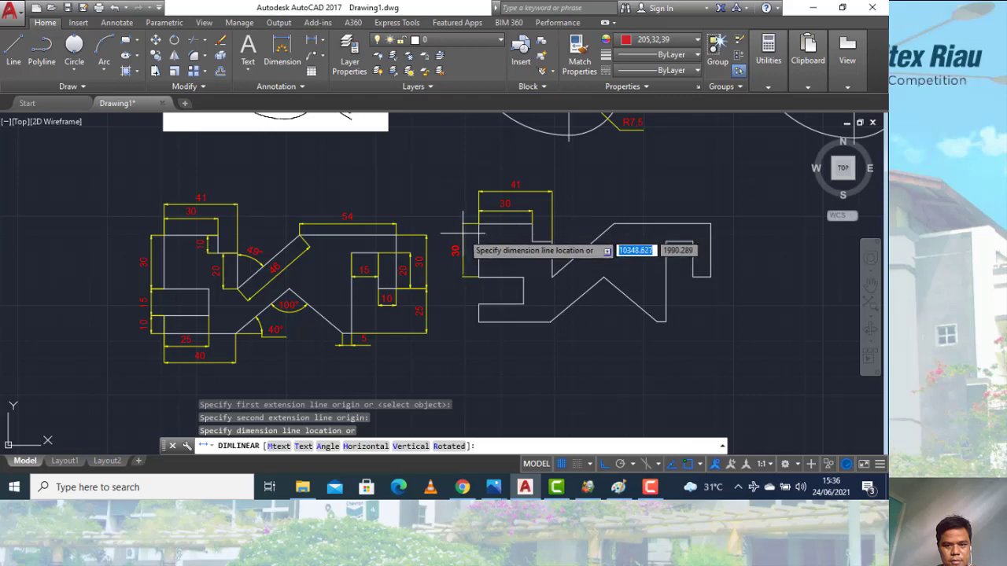
{"action": "left_click", "coordinate": [462, 252]}
{"action": "key", "text": "Return"}
{"action": "left_click", "coordinate": [479, 304]}
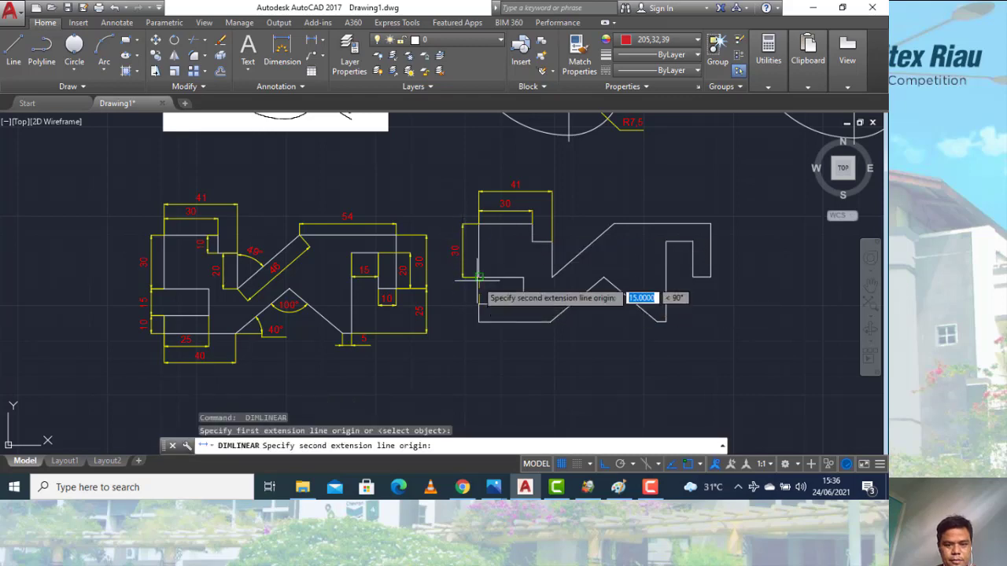
{"action": "left_click", "coordinate": [478, 277]}
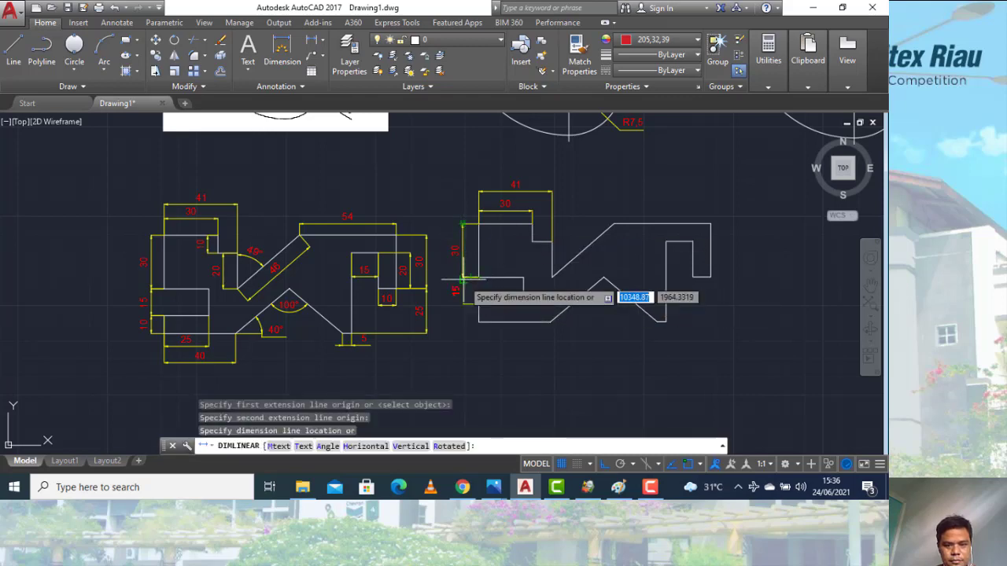
{"action": "left_click", "coordinate": [463, 283]}
{"action": "key", "text": "Return"}
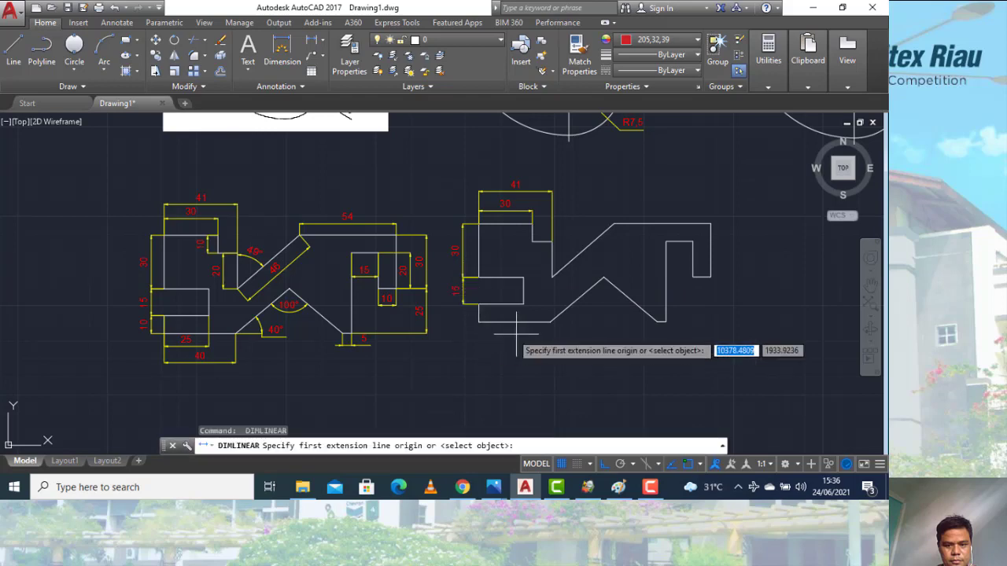
{"action": "left_click", "coordinate": [479, 322]}
{"action": "left_click", "coordinate": [478, 304]}
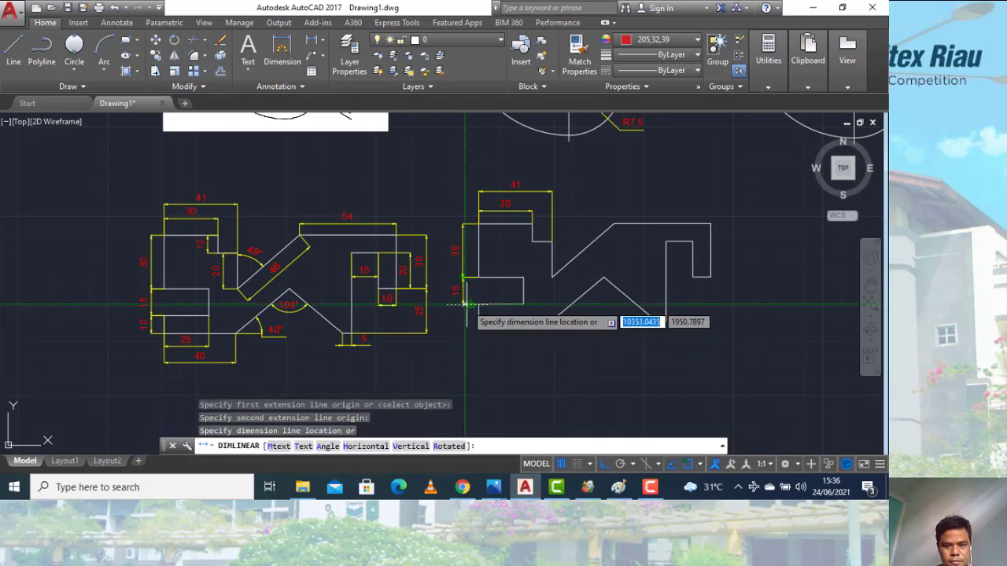
{"action": "left_click", "coordinate": [462, 313]}
Add horizontal dimensions below the redrawn profile's left block, for the notch depth and the bottom edge
{"action": "key", "text": "Return"}
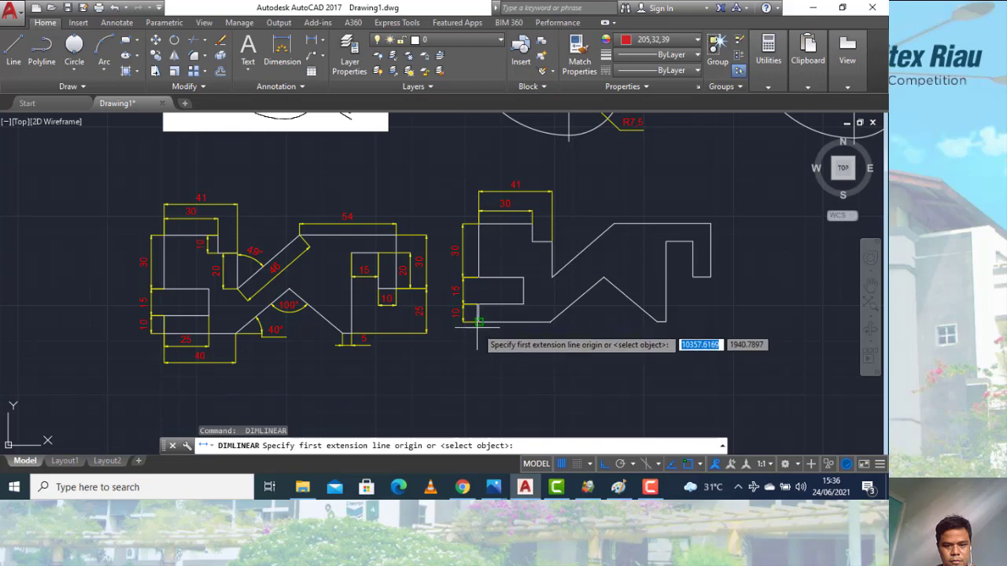
{"action": "left_click", "coordinate": [478, 304]}
{"action": "left_click", "coordinate": [523, 303]}
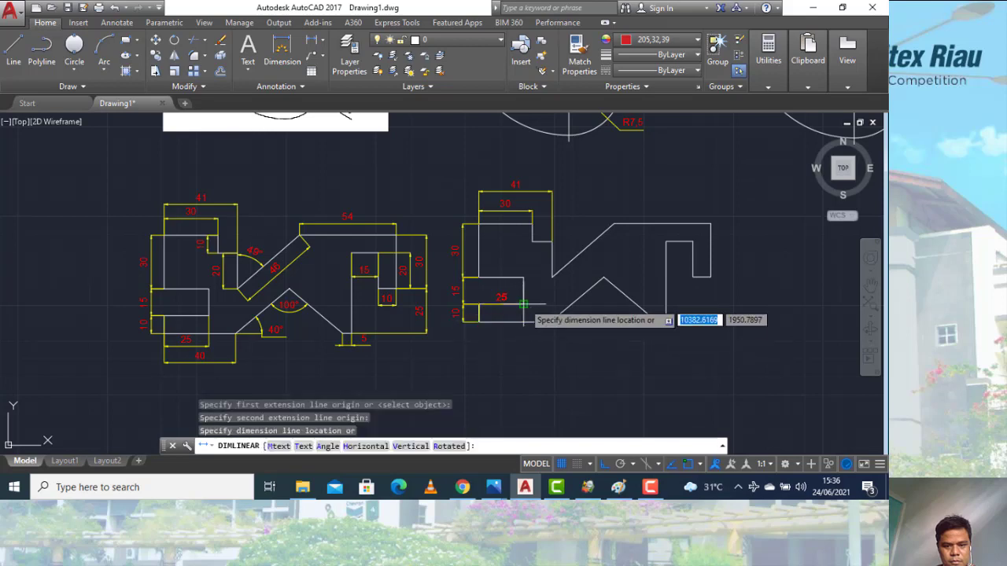
{"action": "left_click", "coordinate": [491, 332]}
{"action": "key", "text": "Return"}
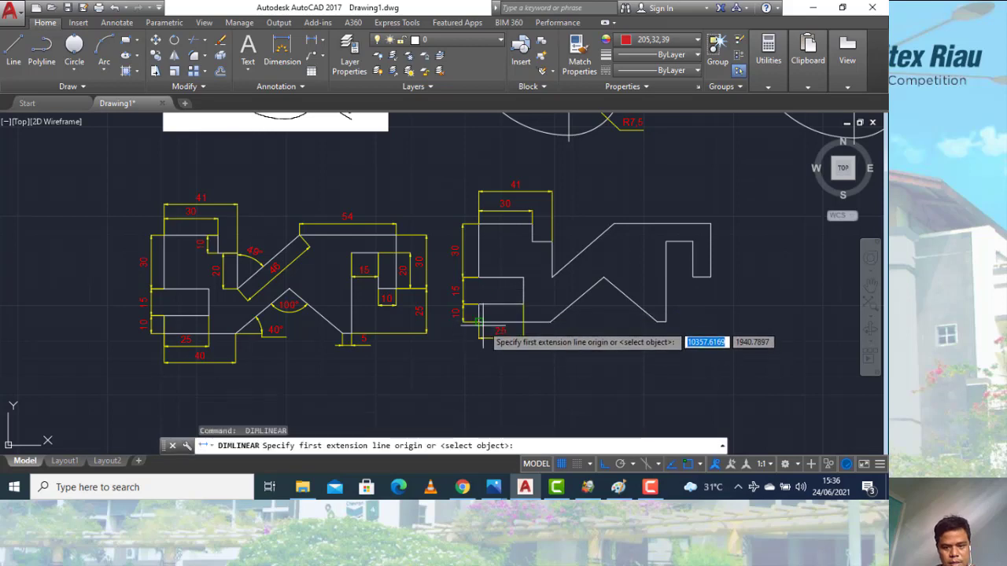
{"action": "left_click", "coordinate": [480, 325]}
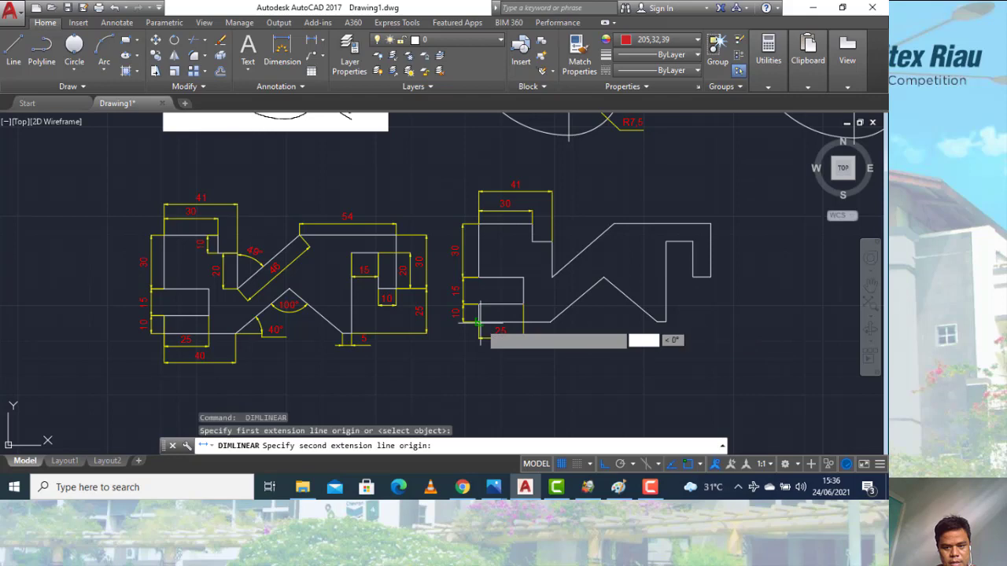
{"action": "left_click", "coordinate": [551, 322]}
{"action": "left_click", "coordinate": [534, 359]}
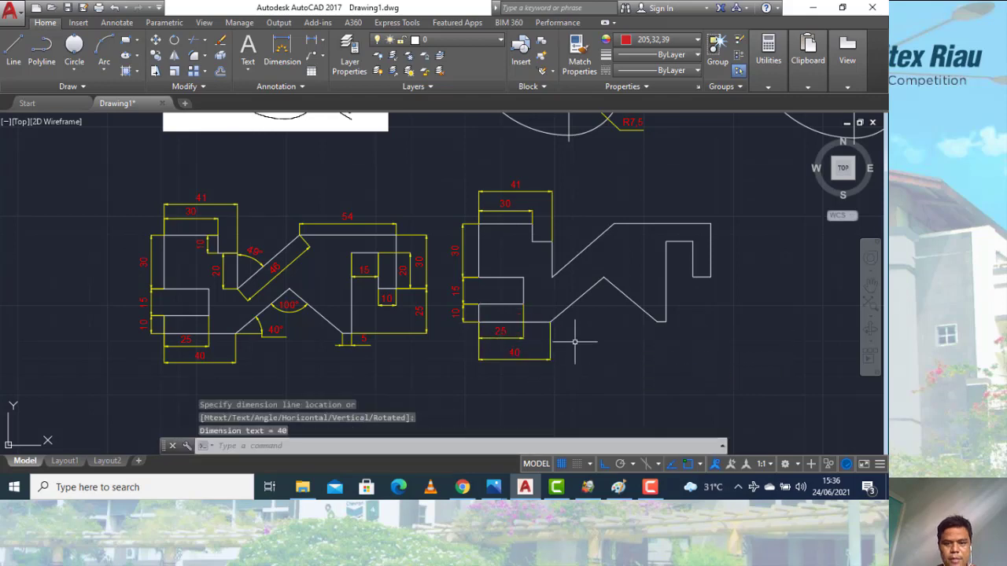
Add a horizontal linear dimension above the long top edge on the redrawn profile's right side
{"action": "key", "text": "Return"}
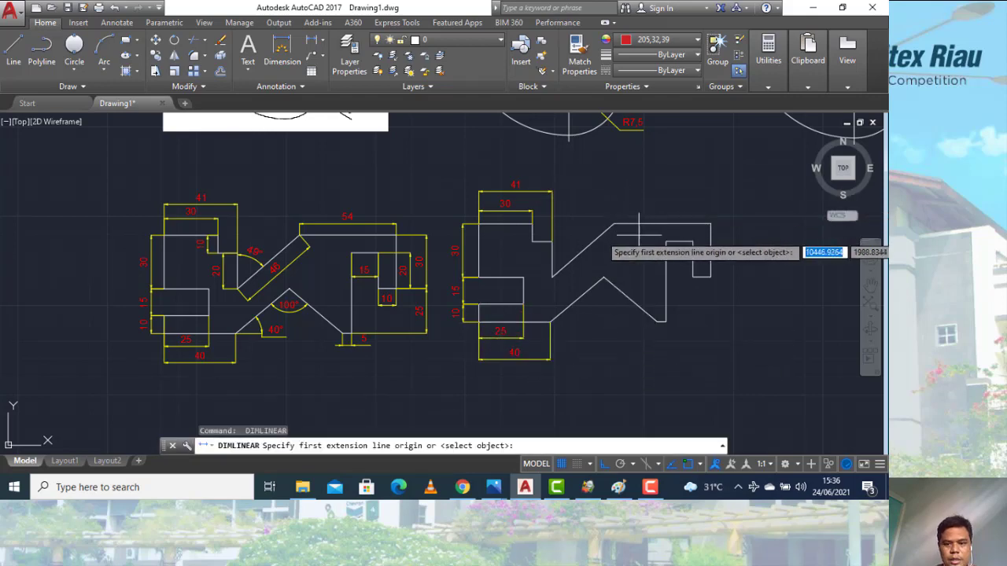
{"action": "left_click", "coordinate": [614, 224]}
{"action": "left_click", "coordinate": [711, 224]}
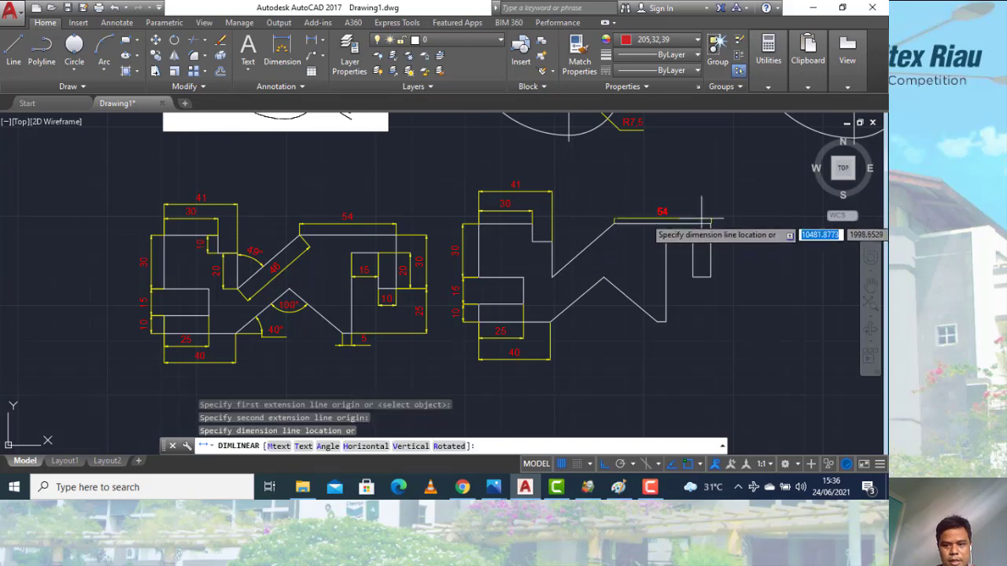
{"action": "left_click", "coordinate": [693, 207]}
{"action": "key", "text": "Return"}
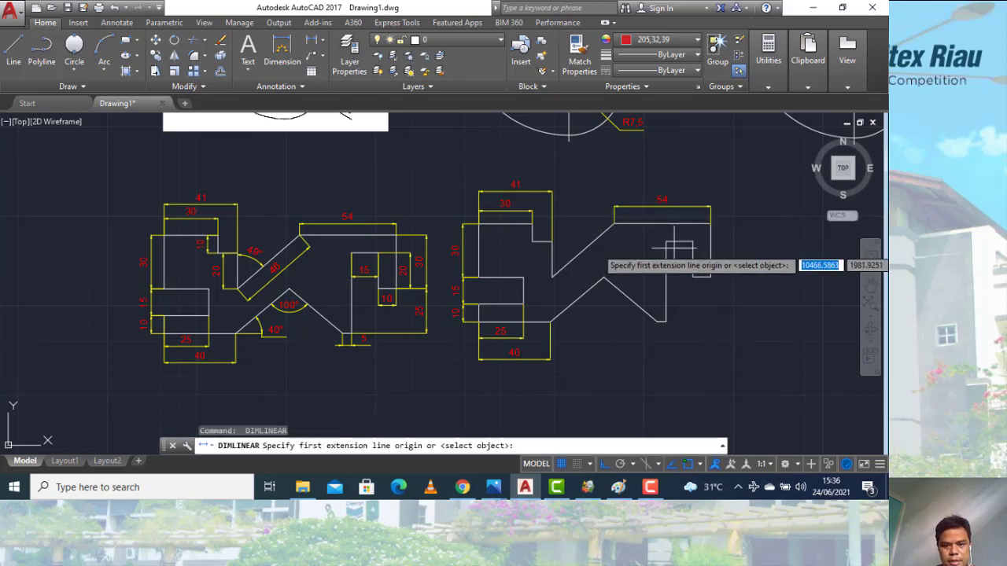
Add horizontal linear dimensions on the redrawn profile's right side, for the inner recess's top edge and the short leg's bottom edge
{"action": "left_click", "coordinate": [693, 240]}
{"action": "left_click", "coordinate": [666, 243]}
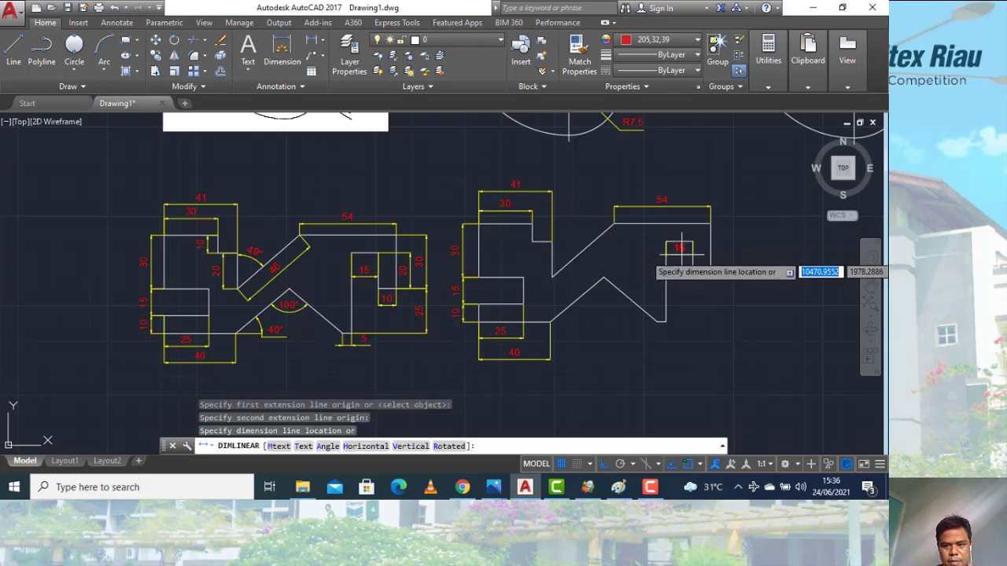
{"action": "left_click", "coordinate": [680, 256]}
{"action": "key", "text": "Return"}
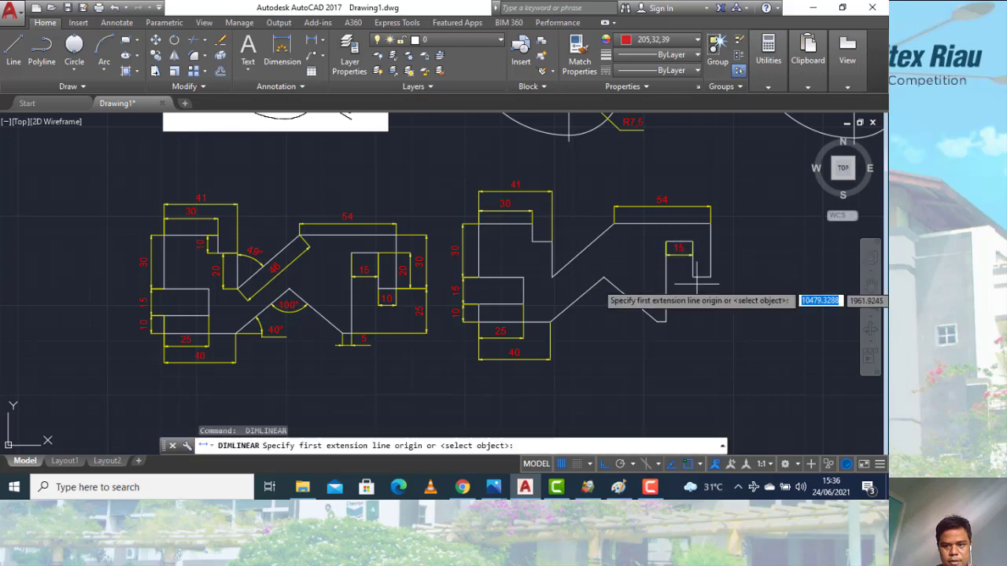
{"action": "left_click", "coordinate": [693, 277]}
{"action": "left_click", "coordinate": [711, 277]}
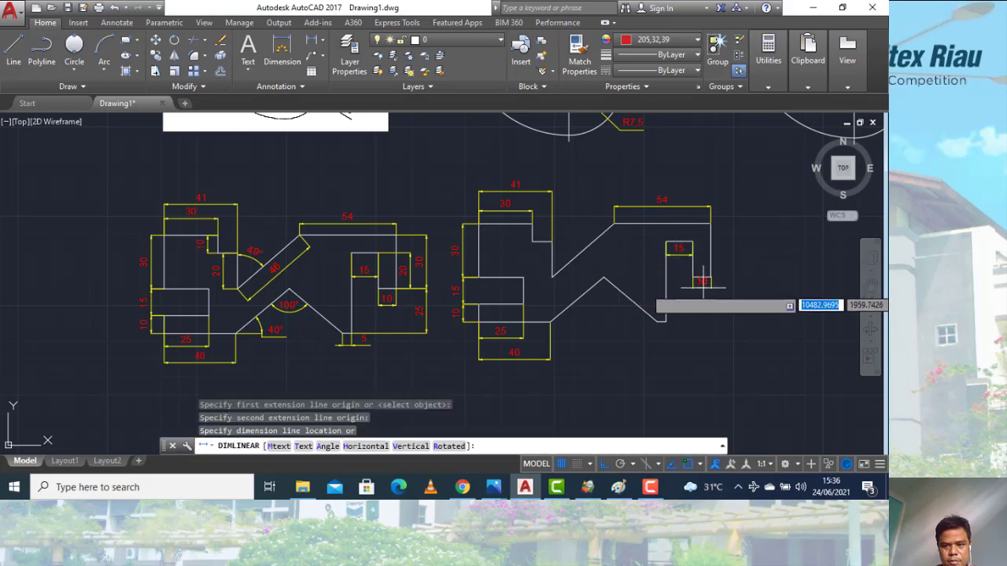
{"action": "left_click", "coordinate": [701, 293]}
Add vertical linear dimensions beside the redrawn profile's right end, for the short leg's inner edge and its full outer edge
{"action": "key", "text": "Return"}
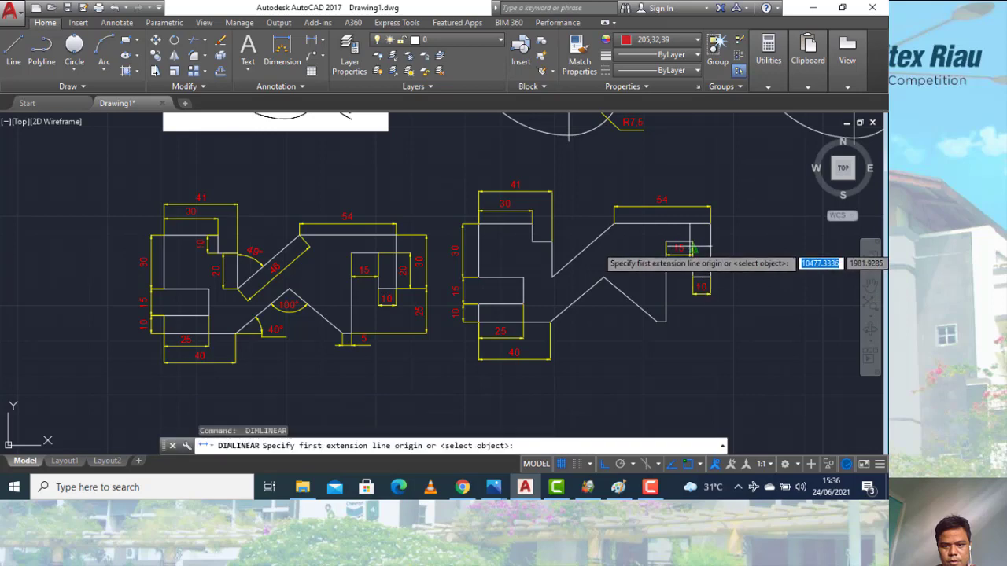
{"action": "left_click", "coordinate": [711, 252]}
{"action": "left_click", "coordinate": [693, 277]}
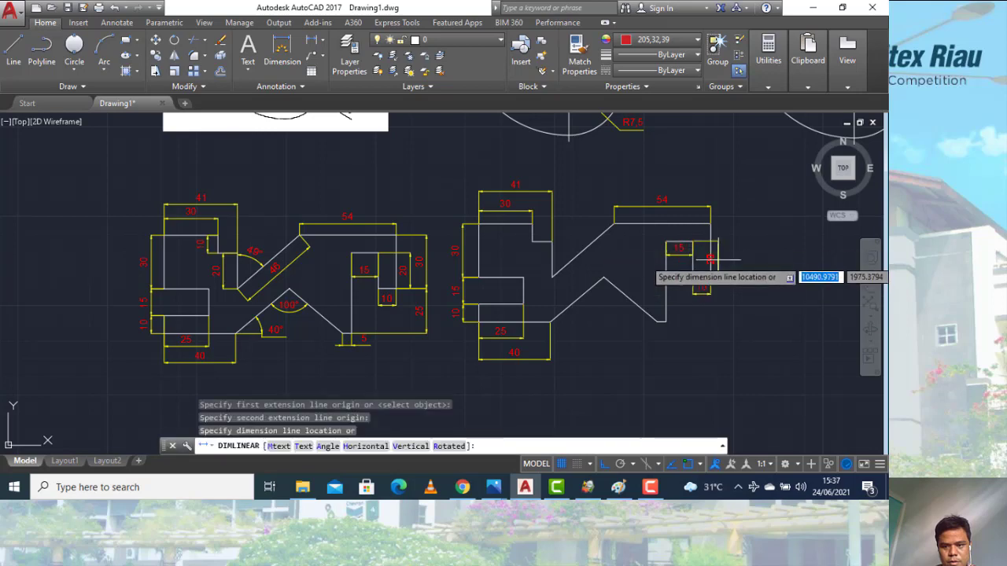
{"action": "left_click", "coordinate": [731, 256]}
{"action": "key", "text": "Return"}
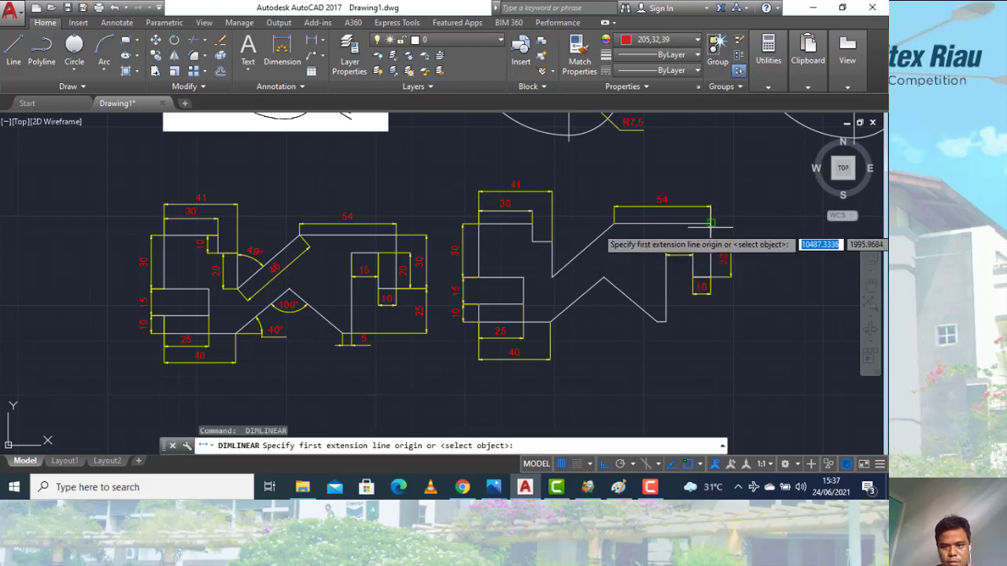
{"action": "left_click", "coordinate": [710, 277]}
{"action": "left_click", "coordinate": [711, 225]}
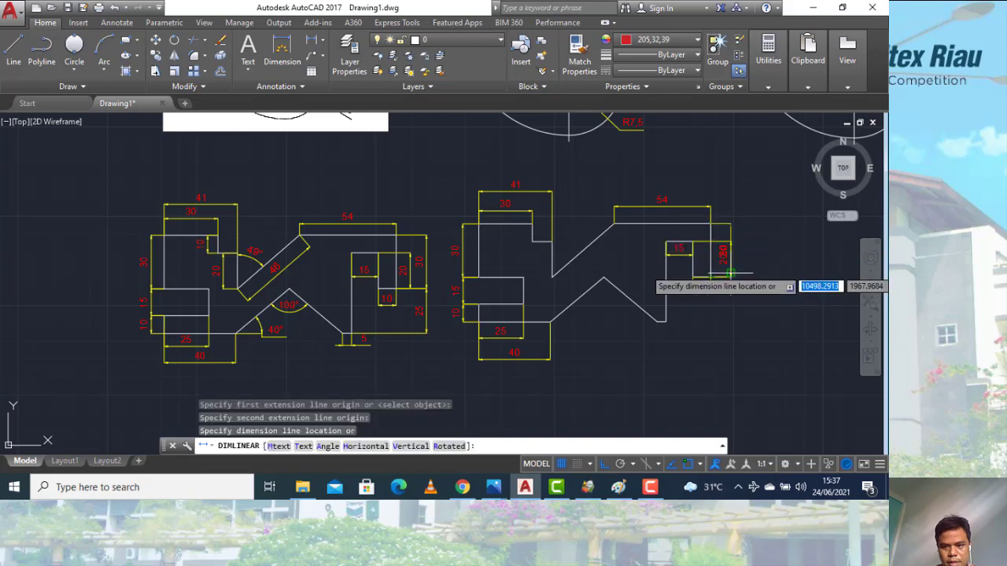
{"action": "left_click", "coordinate": [747, 267]}
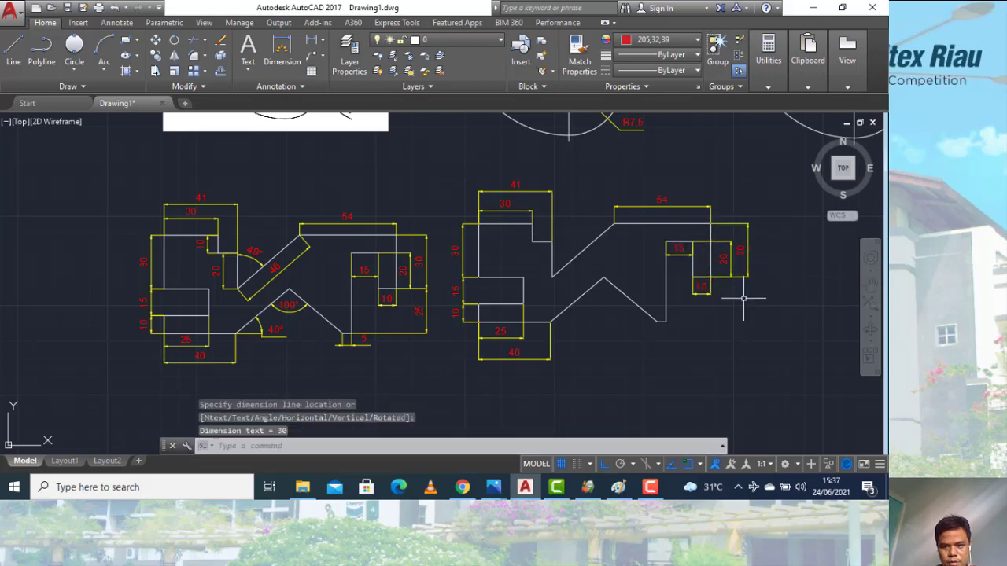
{"action": "key", "text": "Return"}
{"action": "left_click", "coordinate": [684, 265]}
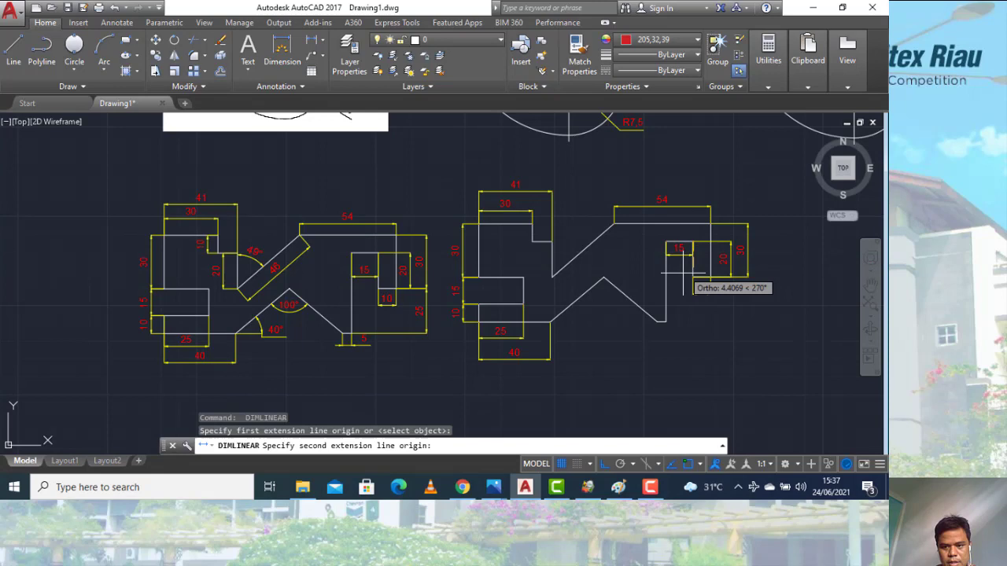
{"action": "left_click", "coordinate": [666, 321]}
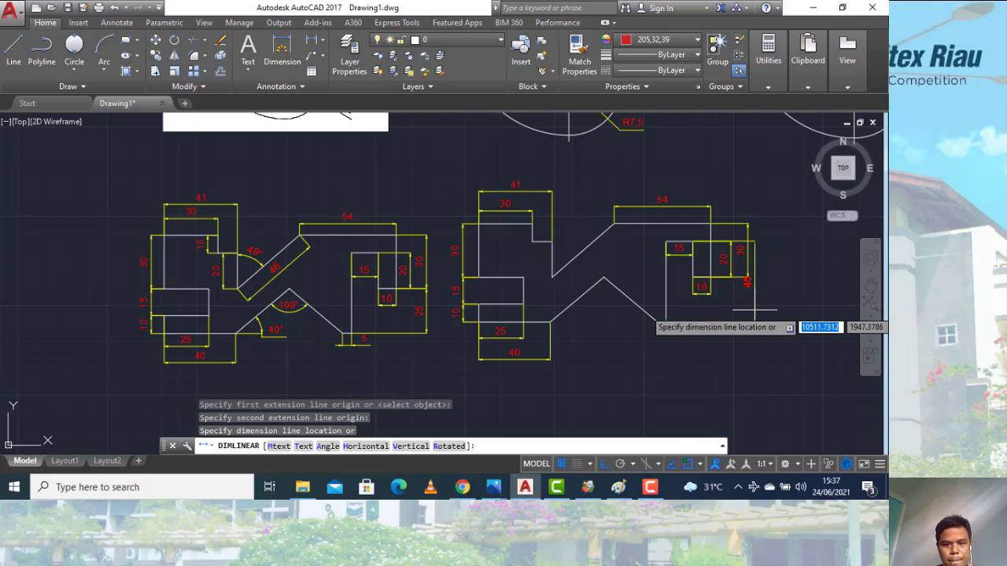
{"action": "key", "text": "Escape"}
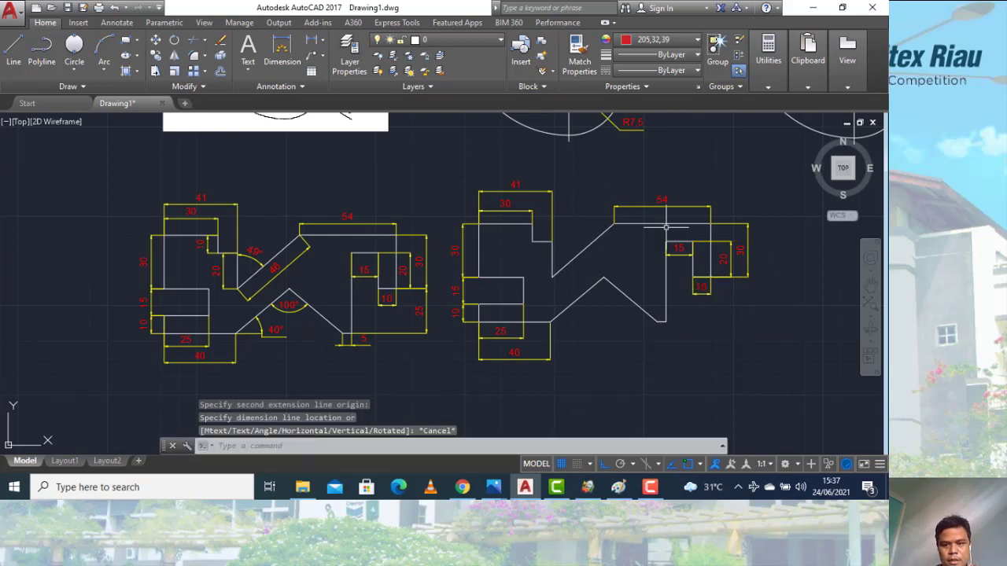
Add a vertical dimension from the right leg's lower end to the profile's bottom, and a horizontal dimension for the short bottom edge
{"action": "key", "text": "Return"}
{"action": "left_click", "coordinate": [692, 289]}
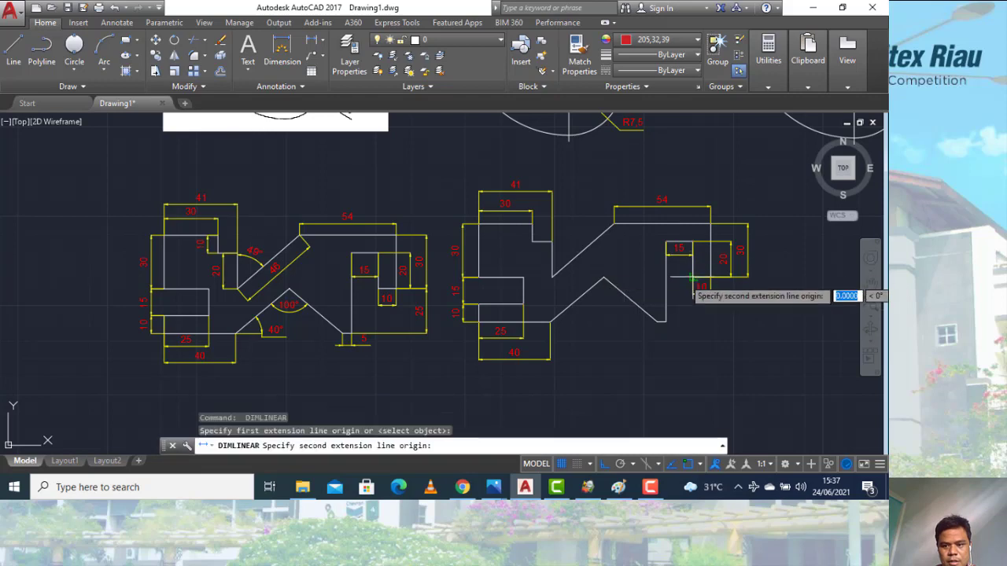
{"action": "left_click", "coordinate": [665, 321]}
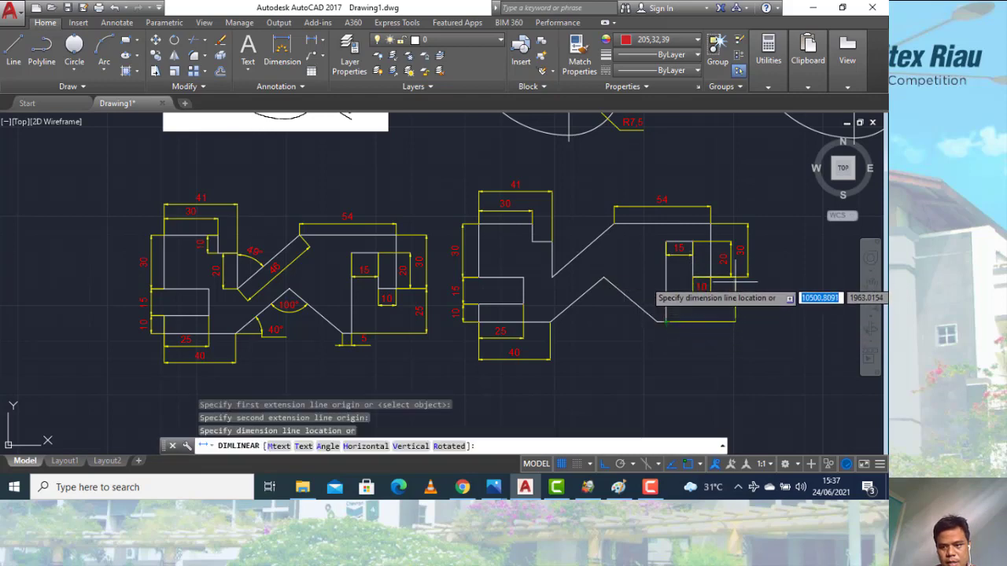
{"action": "left_click", "coordinate": [731, 303]}
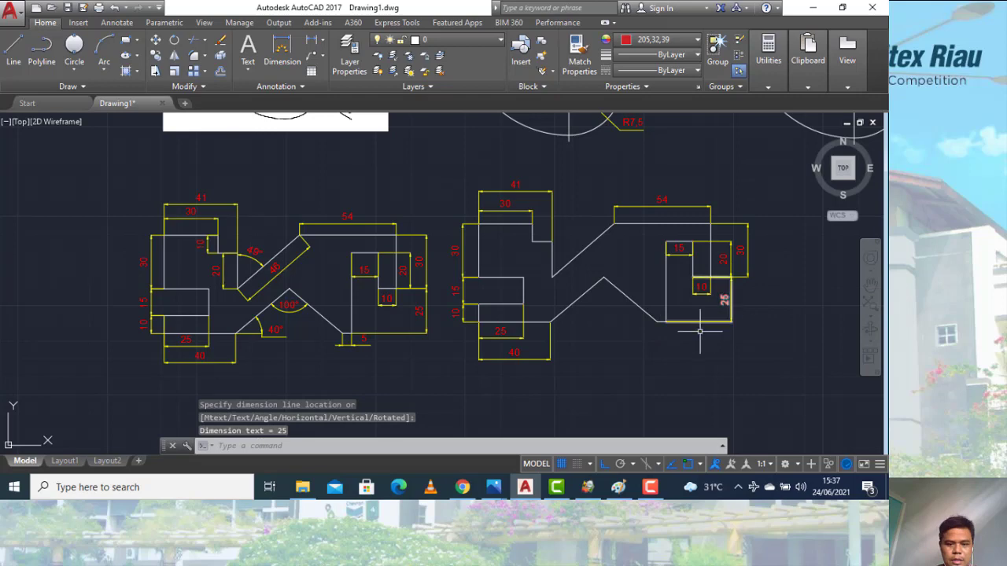
{"action": "key", "text": "Return"}
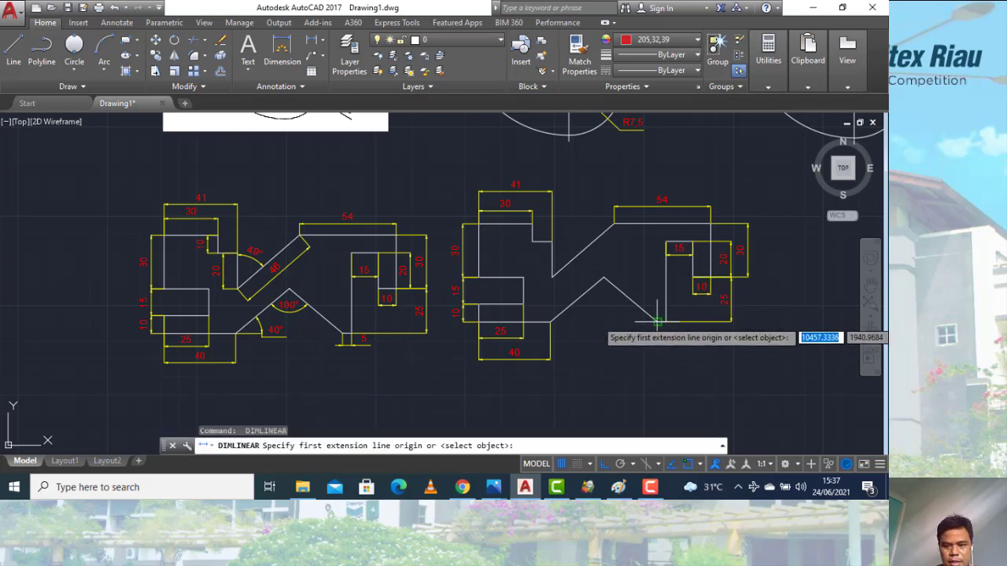
{"action": "left_click", "coordinate": [657, 321]}
{"action": "left_click", "coordinate": [667, 321]}
{"action": "left_click", "coordinate": [662, 336]}
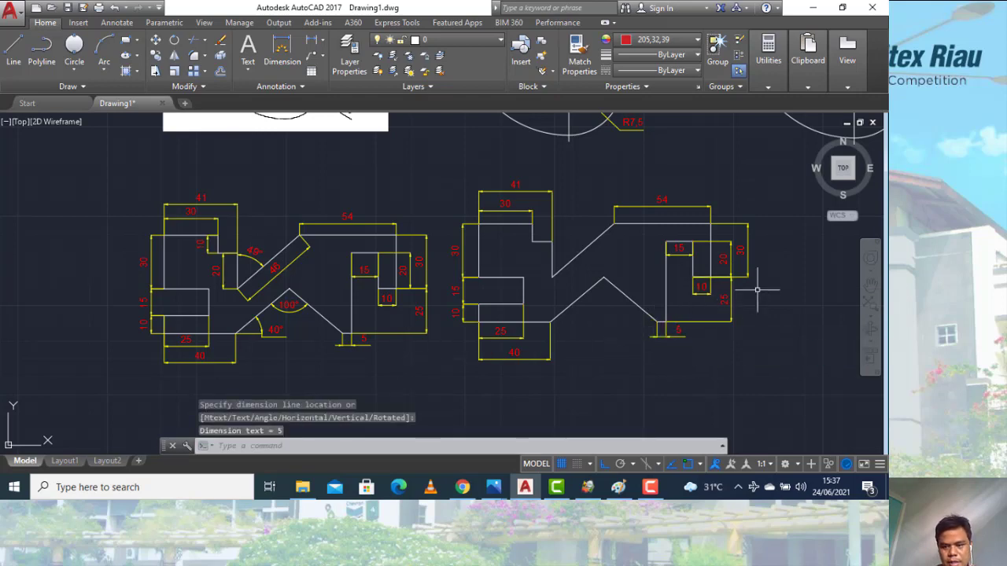
Stretch the redrawn profile's lower right vertical dimension outward so its dimension line aligns with the outer vertical dimension above it
{"action": "left_click", "coordinate": [731, 299]}
{"action": "left_click", "coordinate": [724, 299]}
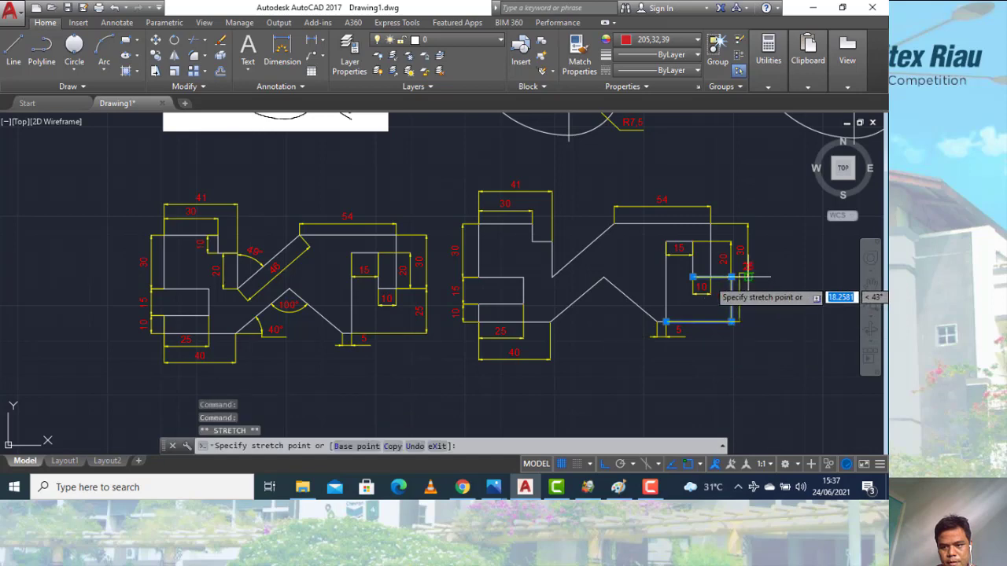
{"action": "key", "text": "Escape"}
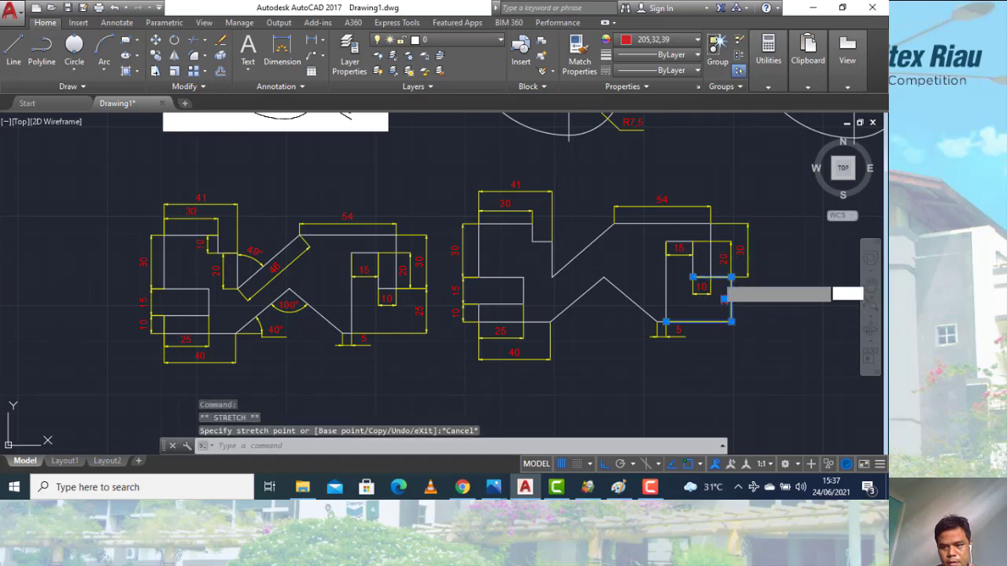
{"action": "left_click", "coordinate": [731, 277]}
{"action": "left_click", "coordinate": [746, 291]}
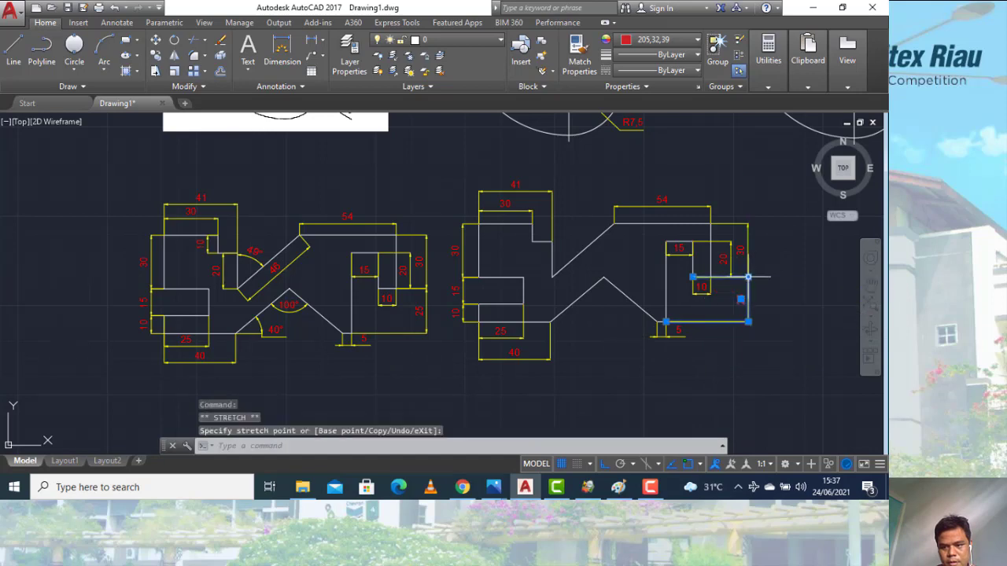
{"action": "key", "text": "Escape"}
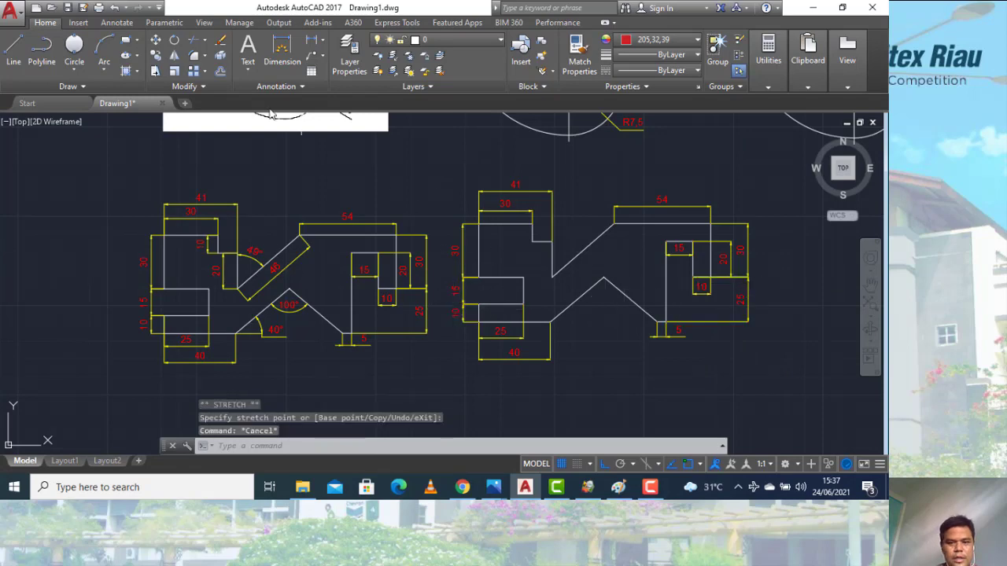
Add an aligned dimension along the redrawn profile's long upper sloped edge, placed on its lower side
{"action": "left_click", "coordinate": [323, 40]}
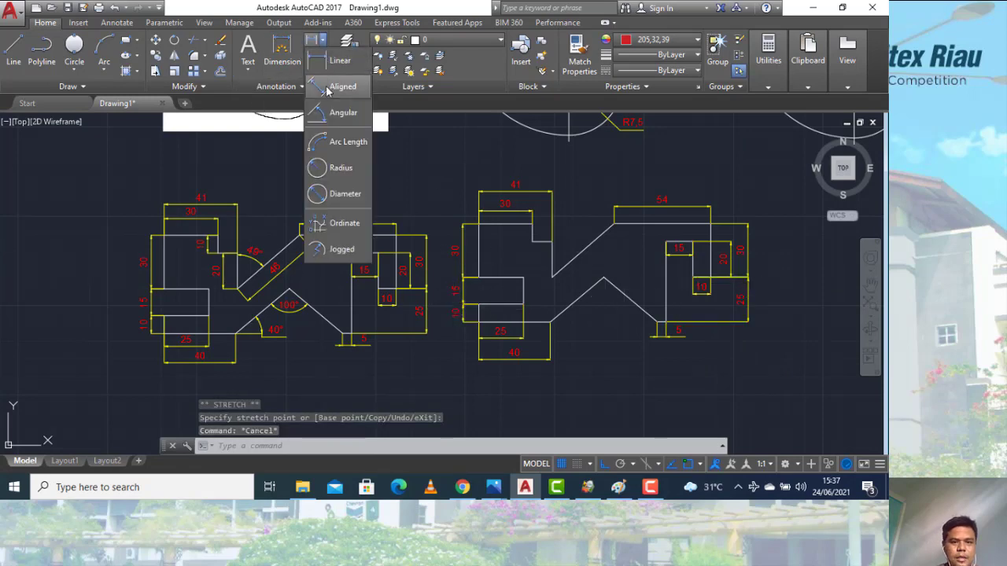
{"action": "left_click", "coordinate": [336, 78]}
{"action": "left_click", "coordinate": [552, 277]}
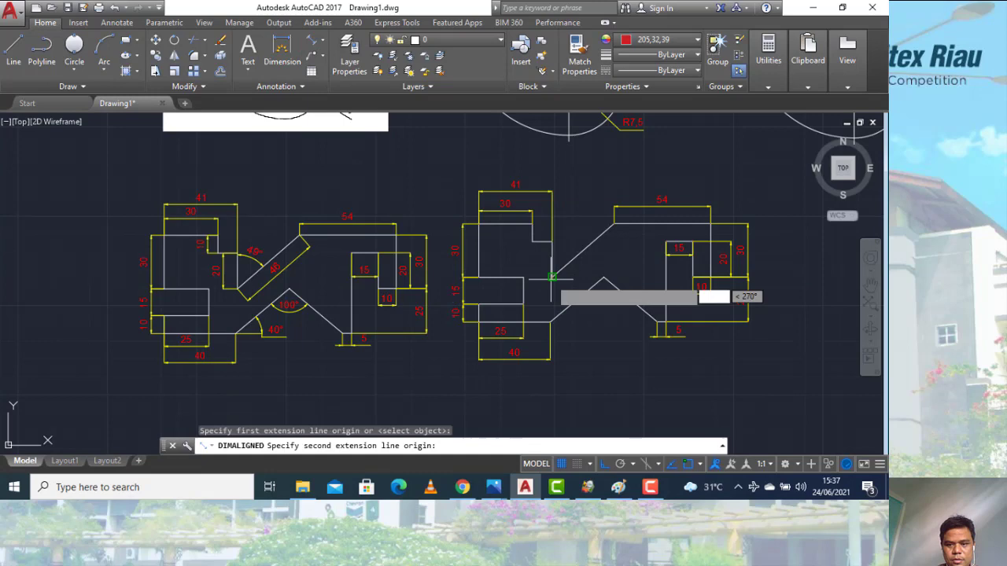
{"action": "left_click", "coordinate": [615, 225]}
{"action": "left_click", "coordinate": [615, 250]}
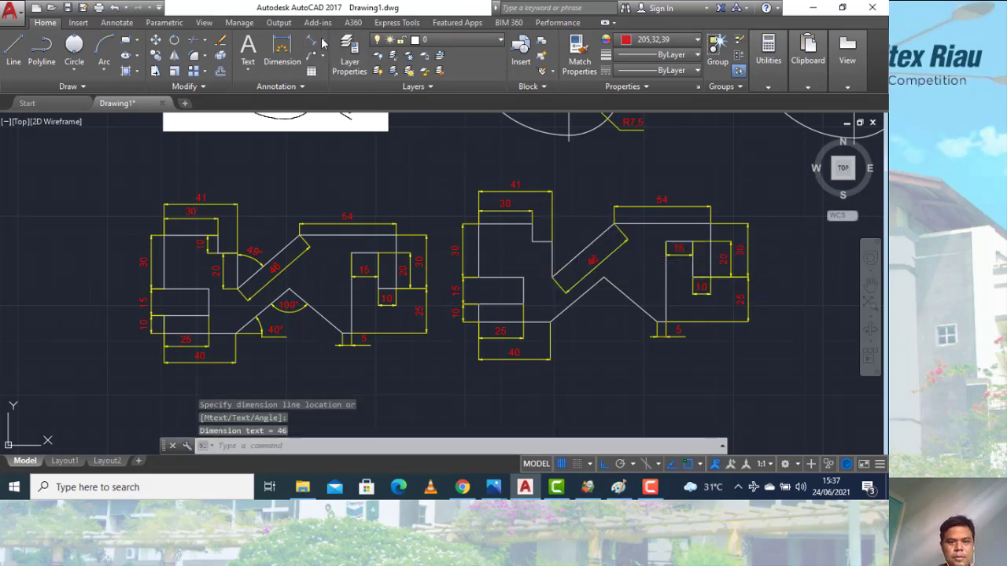
Add an angular dimension between the left block's vertical right edge and the upper sloped line of the redrawn profile
{"action": "left_click", "coordinate": [323, 40]}
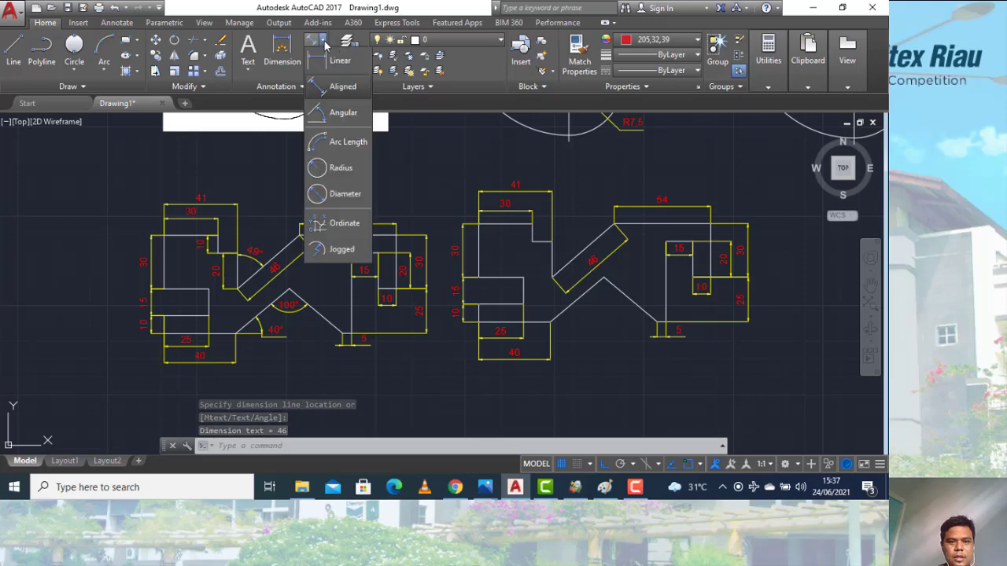
{"action": "left_click", "coordinate": [337, 114]}
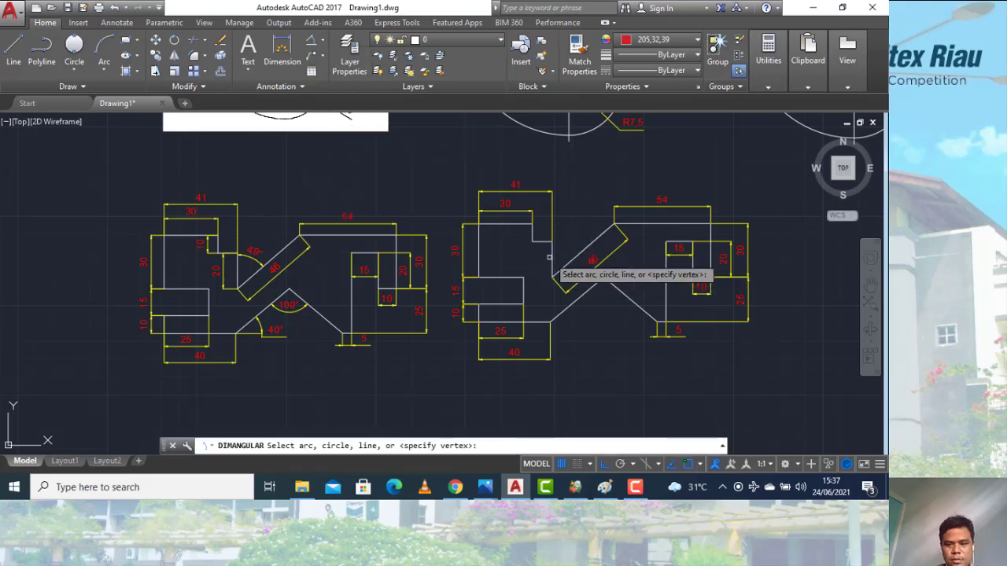
{"action": "left_click", "coordinate": [550, 256]}
{"action": "left_click", "coordinate": [569, 260]}
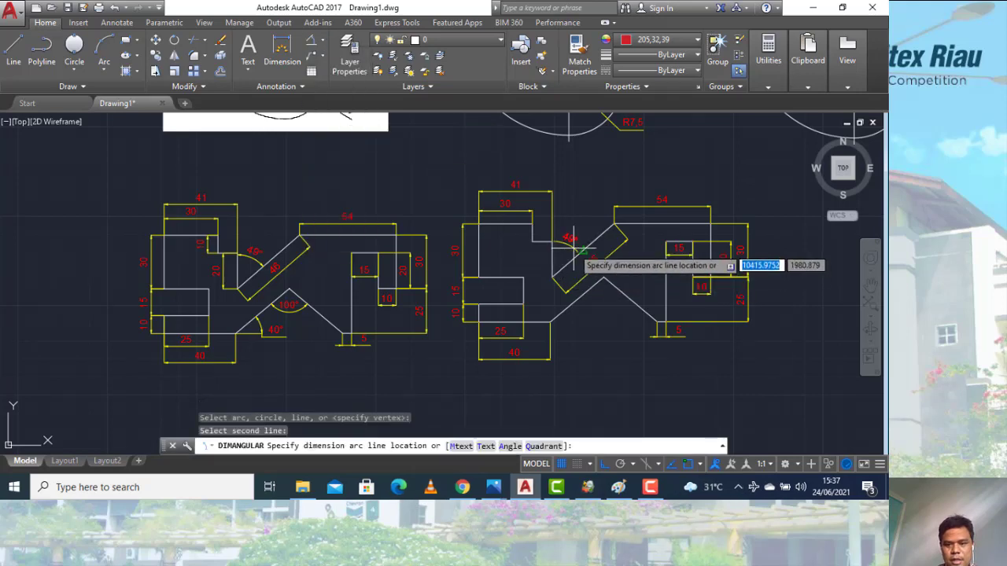
{"action": "left_click", "coordinate": [573, 229]}
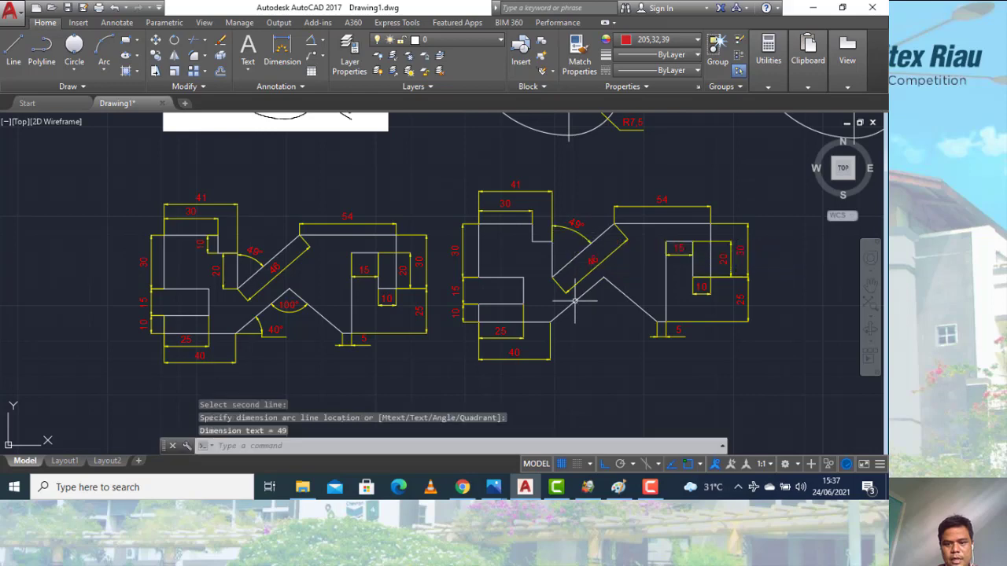
Add angular dimensions for the lower sloped line against the bottom edge and for the peak between the two lower sloped lines
{"action": "key", "text": "Return"}
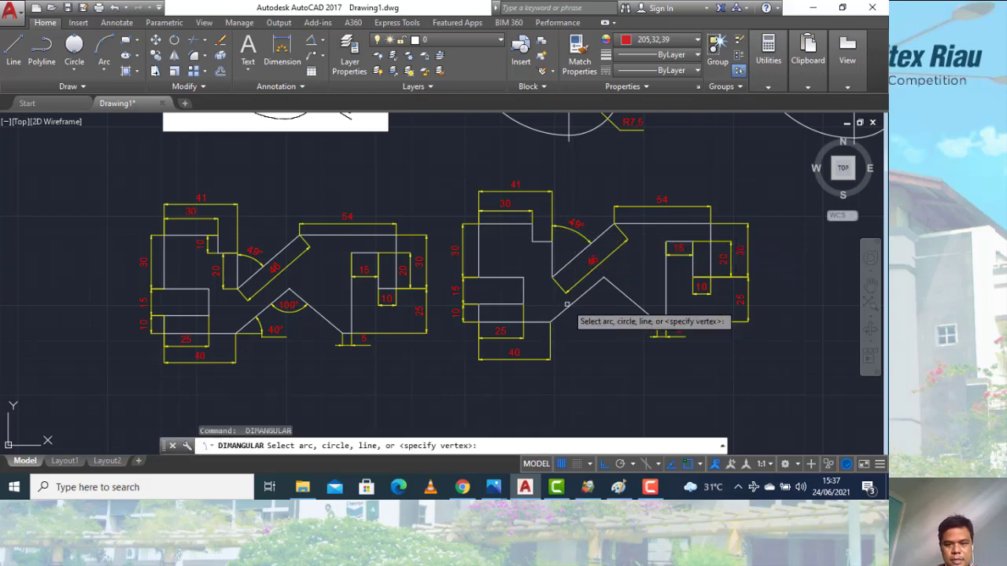
{"action": "left_click", "coordinate": [568, 307]}
{"action": "left_click", "coordinate": [574, 322]}
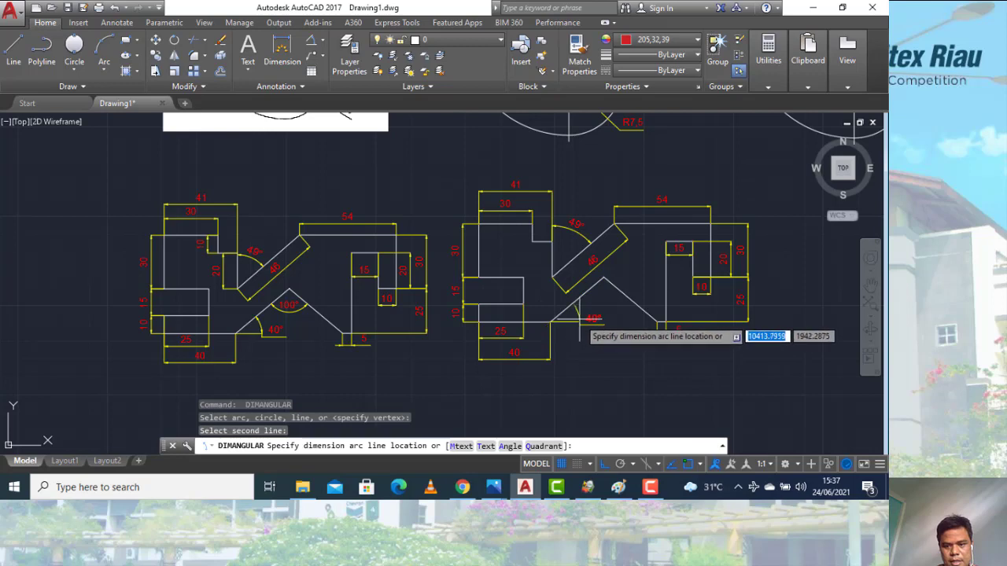
{"action": "left_click", "coordinate": [586, 330]}
{"action": "key", "text": "Return"}
{"action": "left_click", "coordinate": [579, 300]}
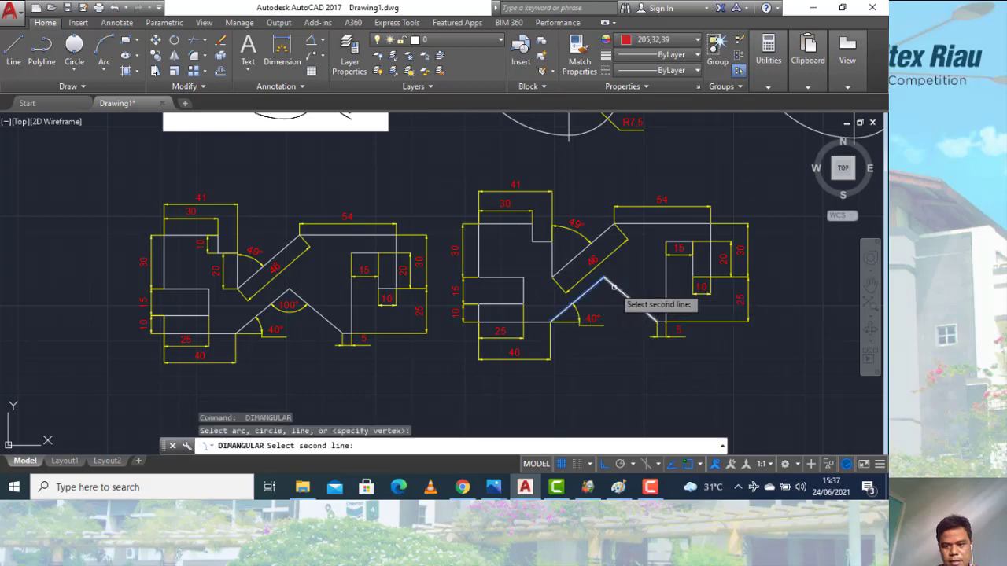
{"action": "left_click", "coordinate": [613, 286]}
{"action": "left_click", "coordinate": [603, 296]}
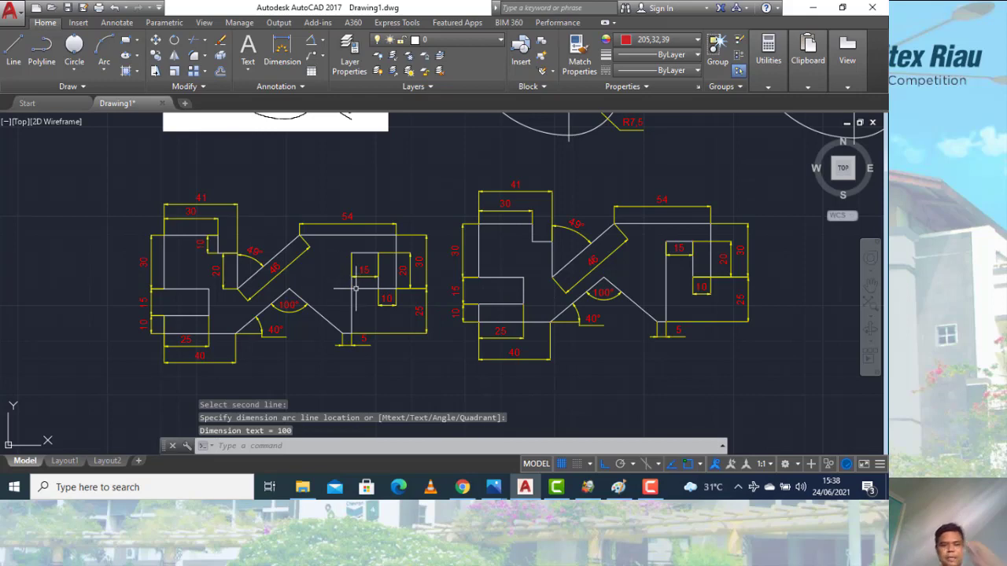
{"action": "key", "text": "Escape"}
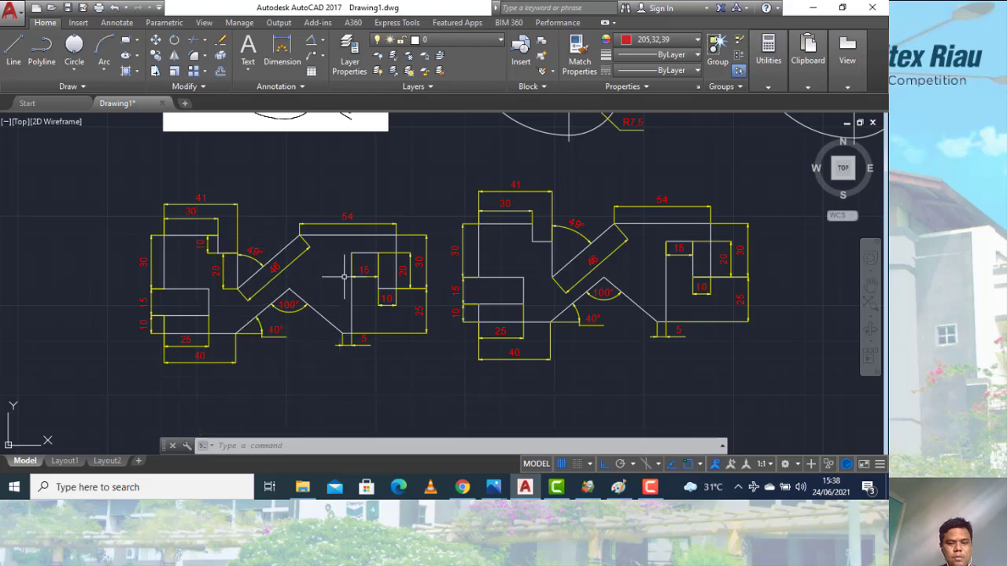
{"action": "middle_click_drag", "start_coordinate": [417, 199], "coordinate": [427, 411]}
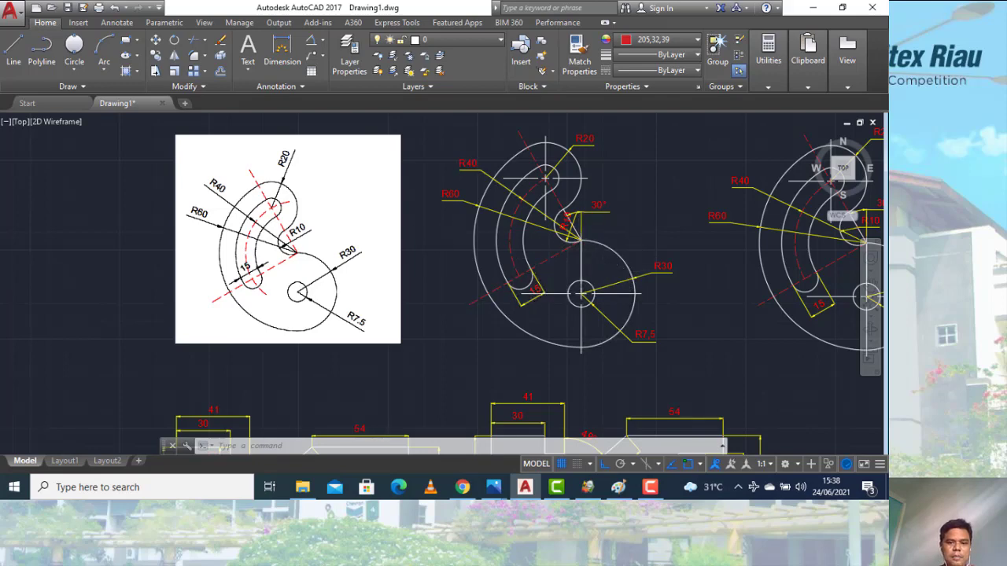
{"action": "scroll", "coordinate": [260, 205], "scroll_direction": "down", "scroll_amount": 2}
{"action": "mouse_move", "coordinate": [434, 312]}
{"action": "middle_mouse_down"}
{"action": "mouse_move", "coordinate": [430, 268]}
{"action": "mouse_move", "coordinate": [412, 278]}
{"action": "middle_mouse_up"}
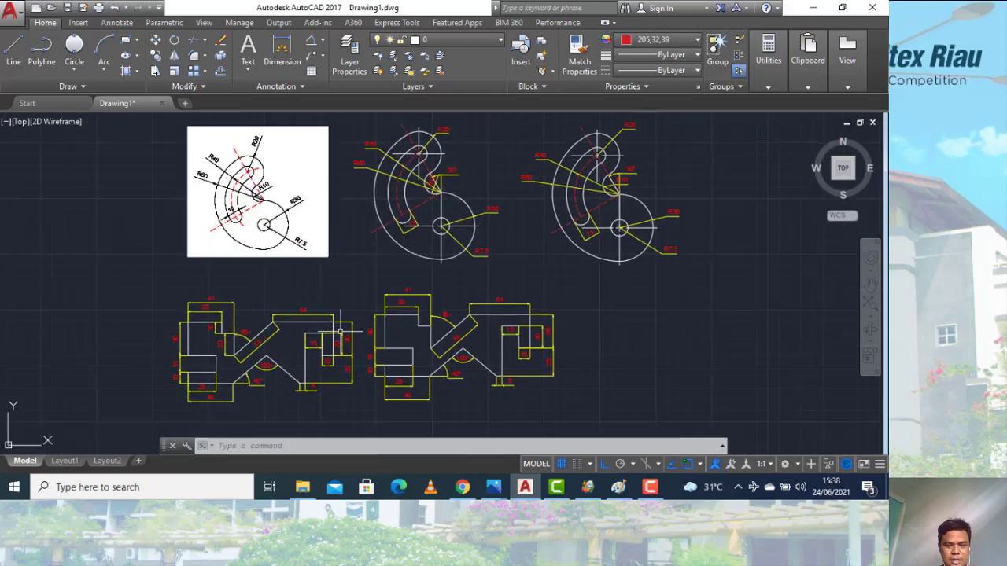